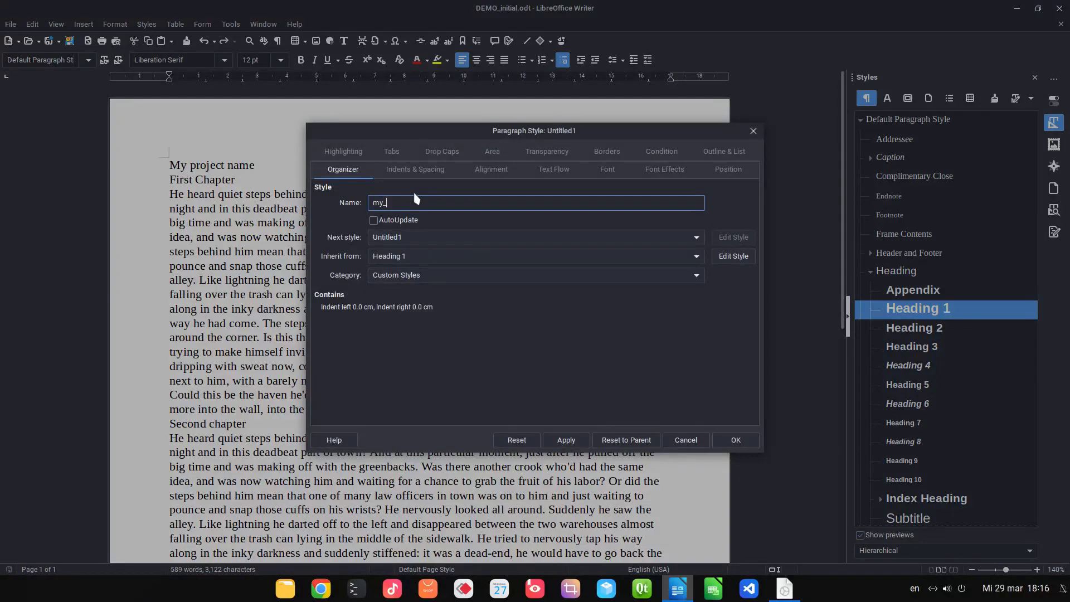
Name the new paragraph style my_style and set its spacing above and below the paragraph to 2 cm each.
key("Tab")
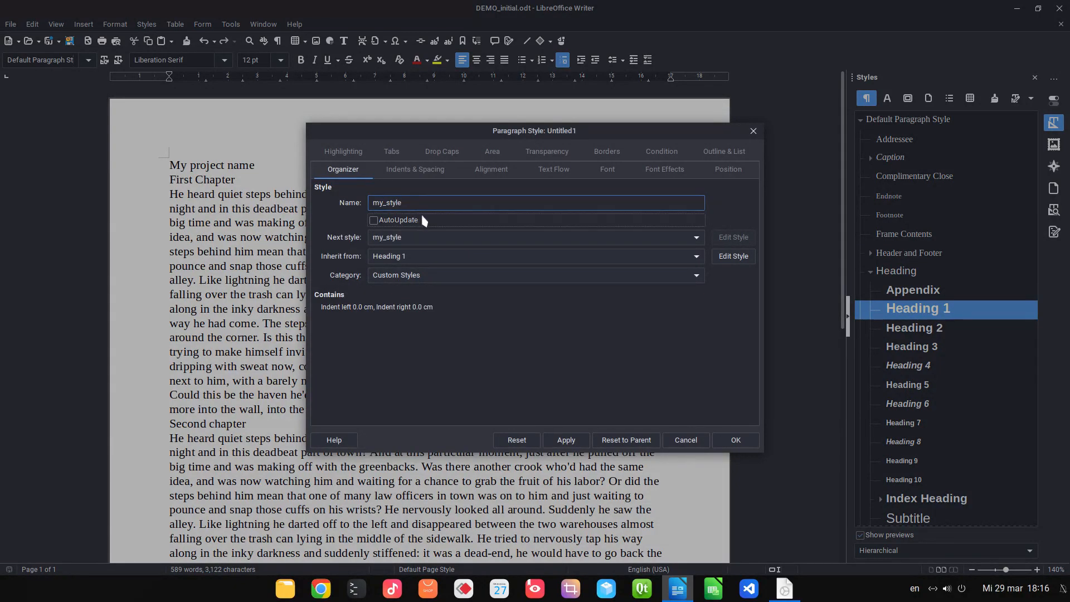
left_click(408, 173)
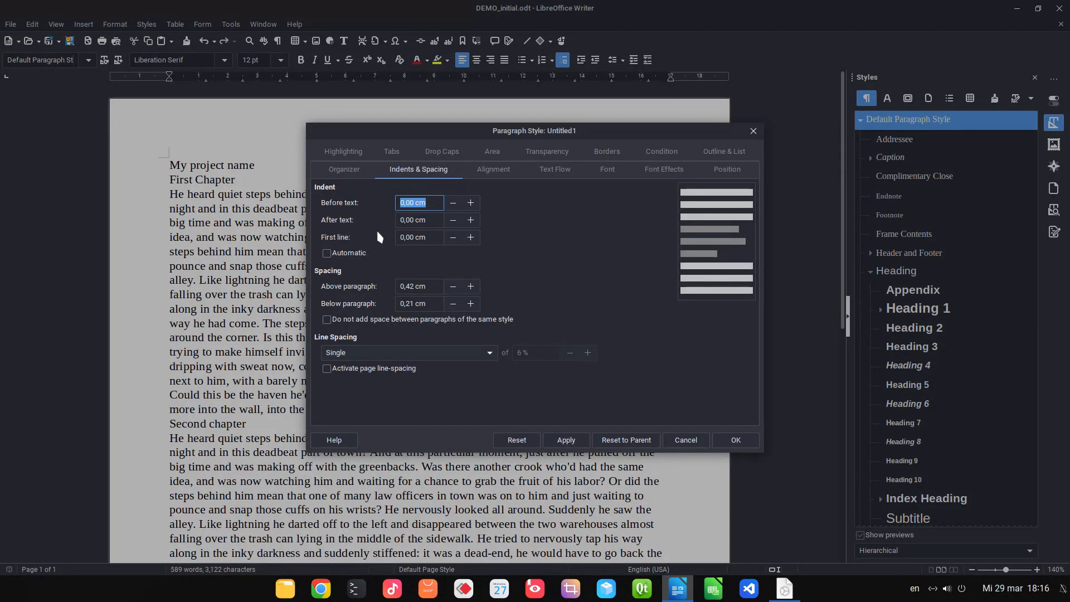
left_click_drag(430, 285, 307, 281)
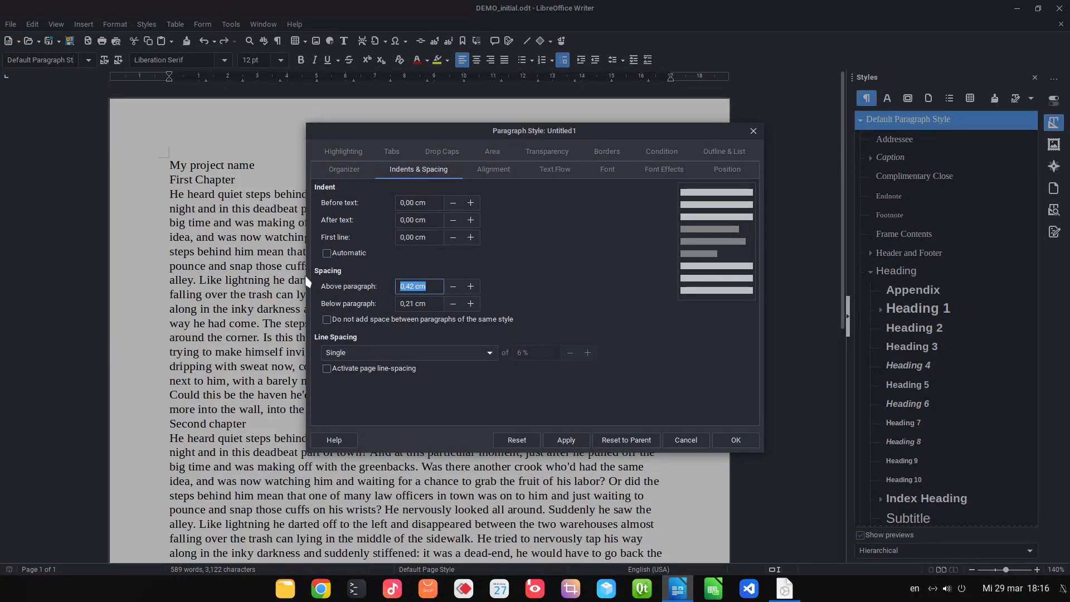
type("2")
key("Tab")
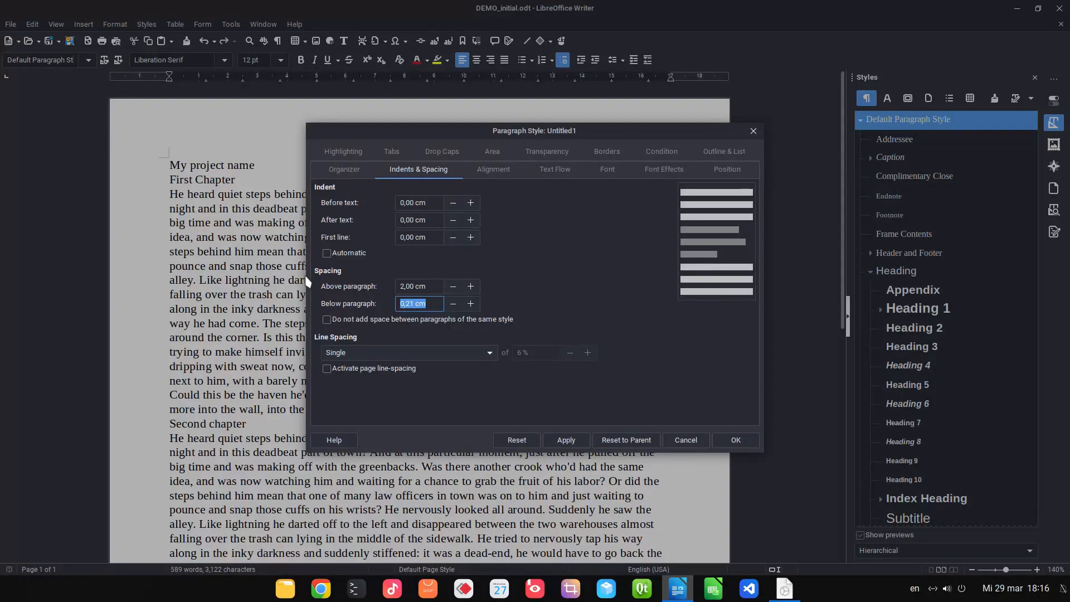
type("2")
key("Tab")
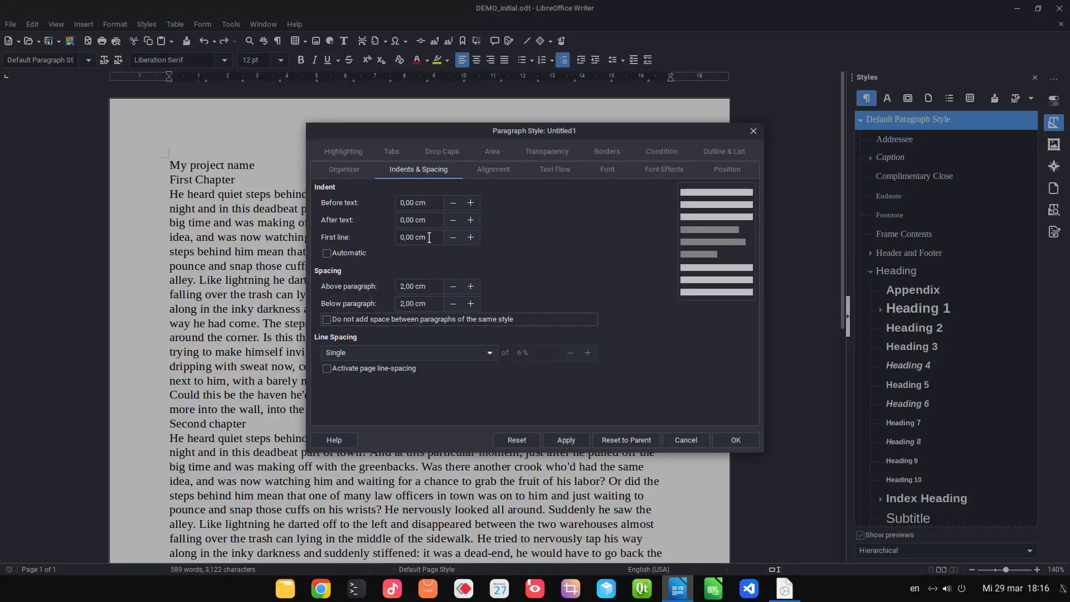
Keep the style's line spacing at Single and set its paragraph alignment to Center.
left_click(493, 172)
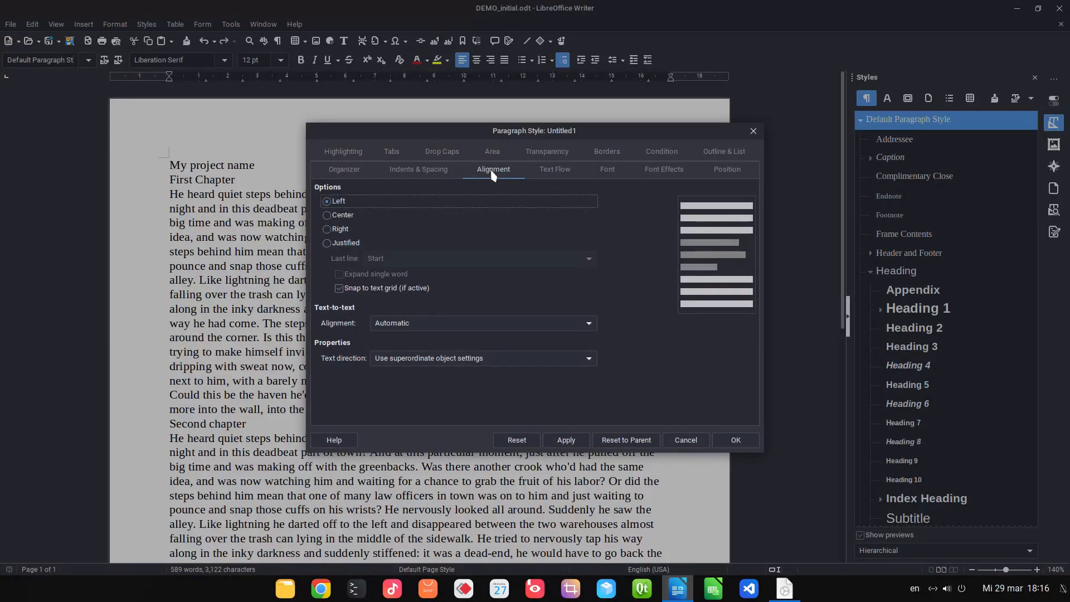
left_click(418, 169)
left_click(390, 352)
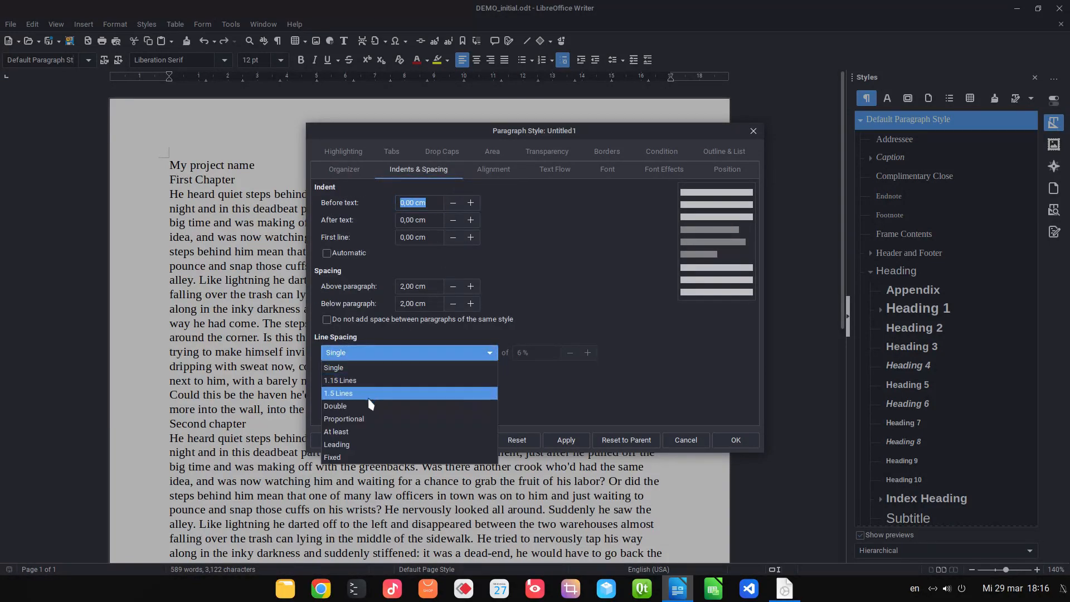
left_click(389, 368)
left_click(483, 172)
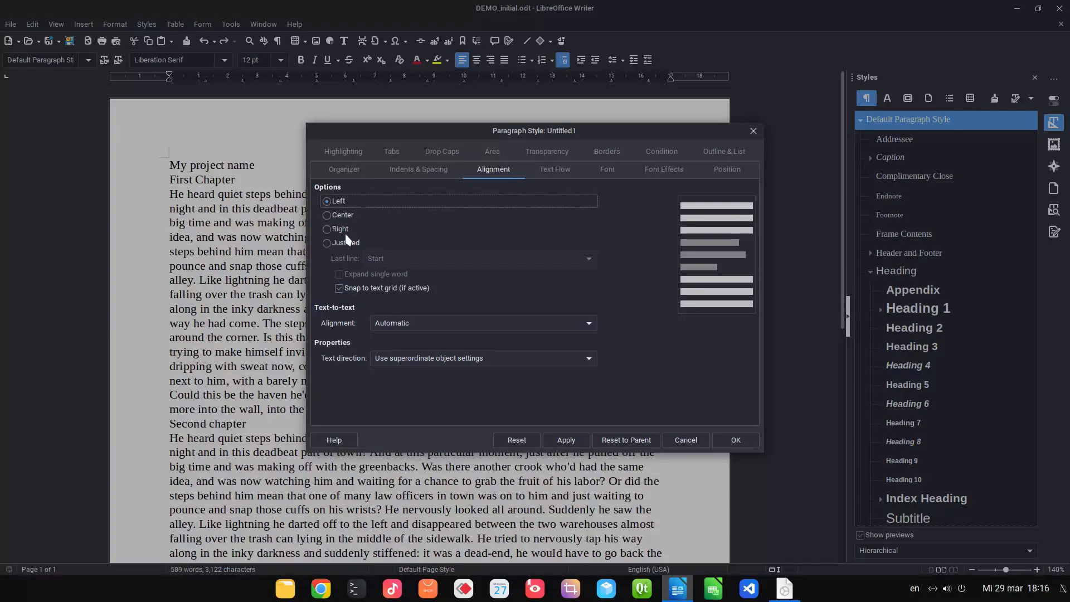
Browse the available font families and choose Noto Sans Kannada Condensed ExtraBold for the style.
left_click(542, 172)
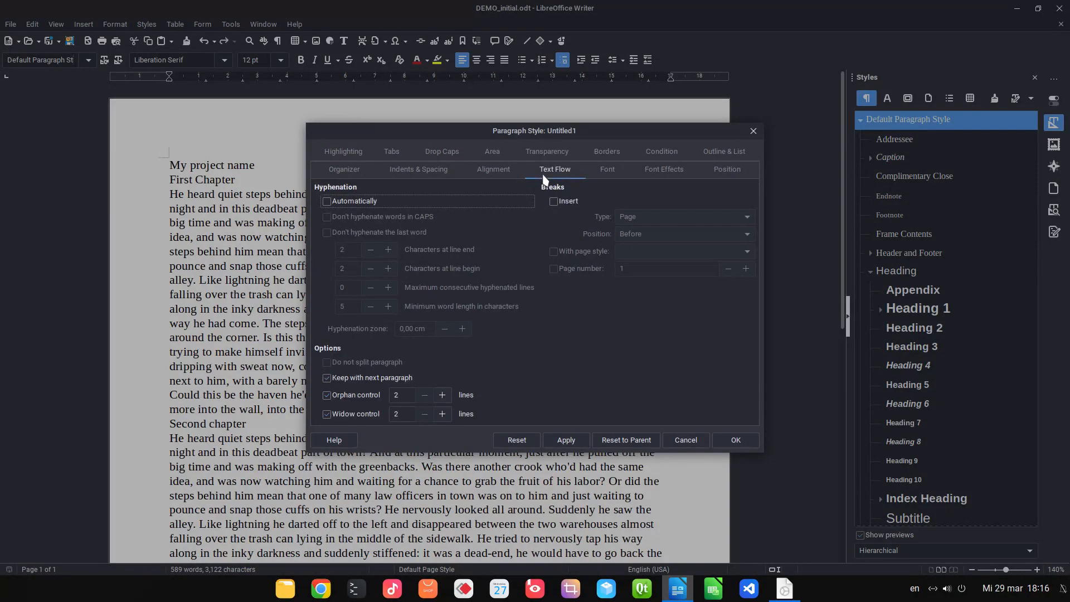
left_click(609, 170)
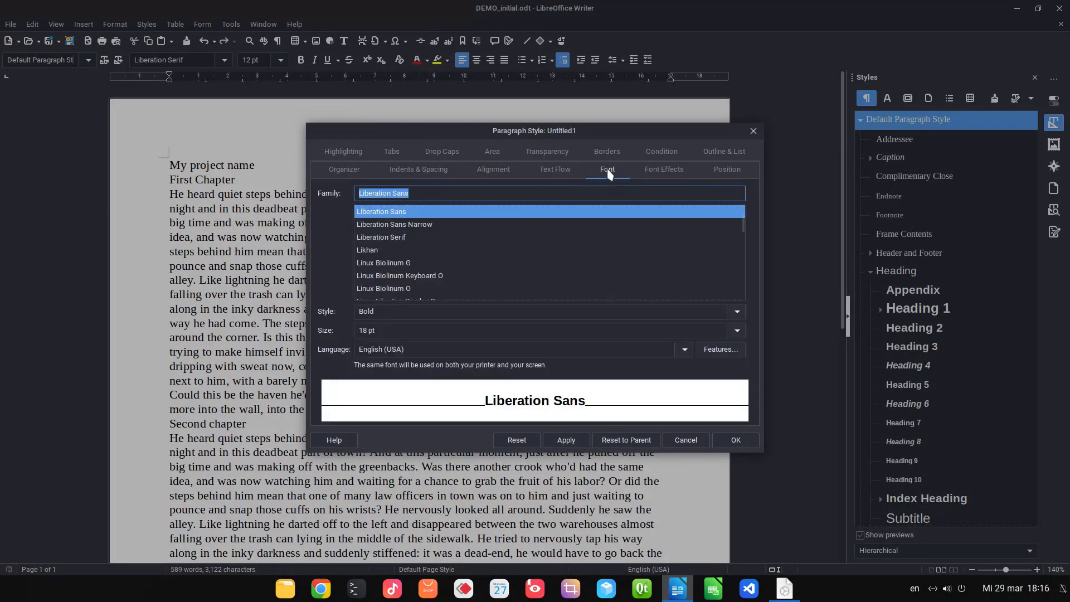
left_click(560, 237)
scroll(557, 255, "down", 1)
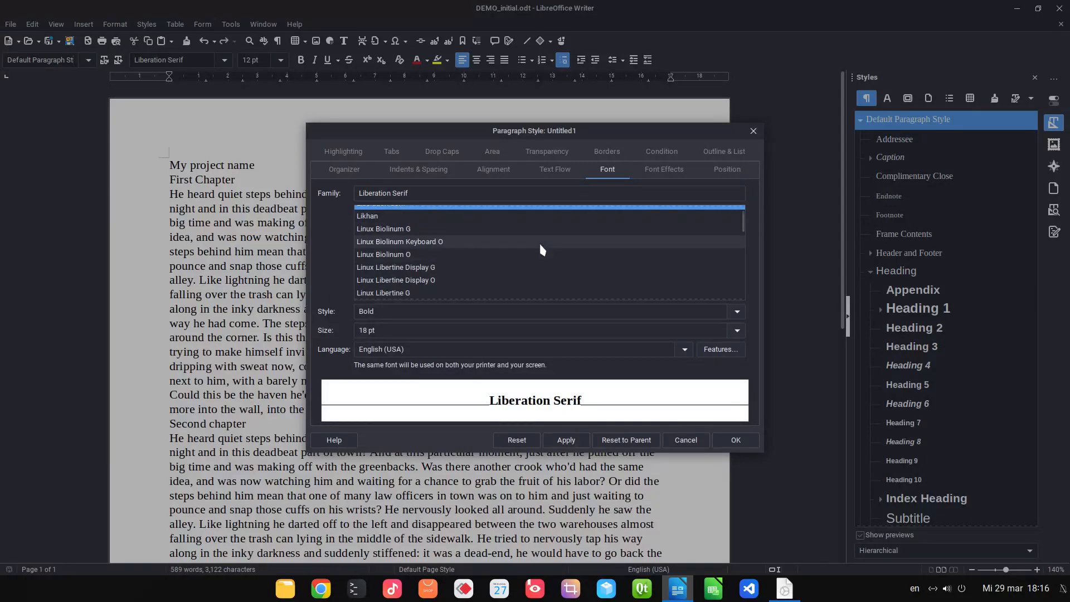
left_click(534, 255)
scroll(532, 256, "down", 3)
left_click(530, 259)
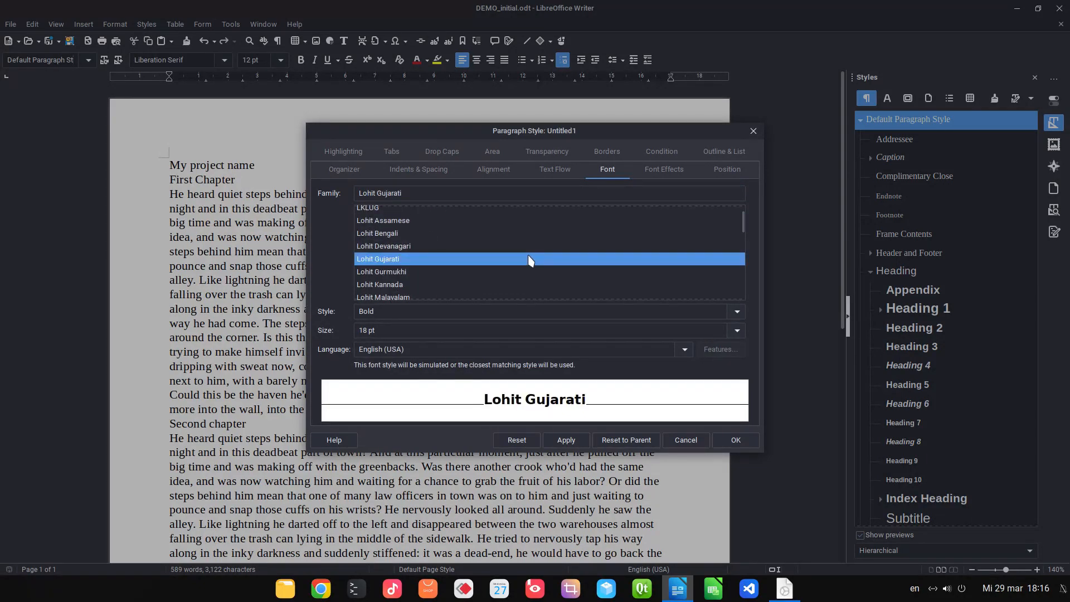
key("Down")
key("Down")
key("Down")
key("Down")
key("Down")
key("Down")
key("Down")
key("Down")
key("Down")
key("Down")
key("Down")
key("Down")
key("Down")
key("Down")
key("Down")
key("Down")
key("Down")
key("Down")
key("Down")
key("Down")
key("Down")
key("Down")
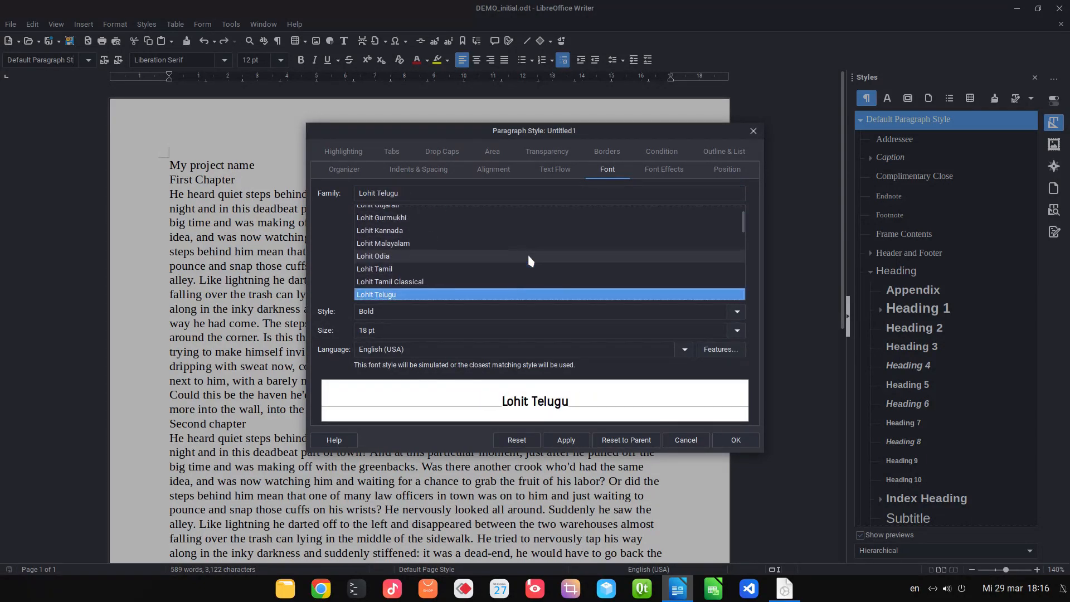
key("Down")
key("Down")
key("Down")
key("Down")
key("Down")
key("Down")
key("Down")
key("Down")
key("Down")
key("Down")
key("Down")
key("Down")
key("Down")
key("Down")
key("Down")
key("Down")
key("Down")
key("Down")
key("Down")
key("Down")
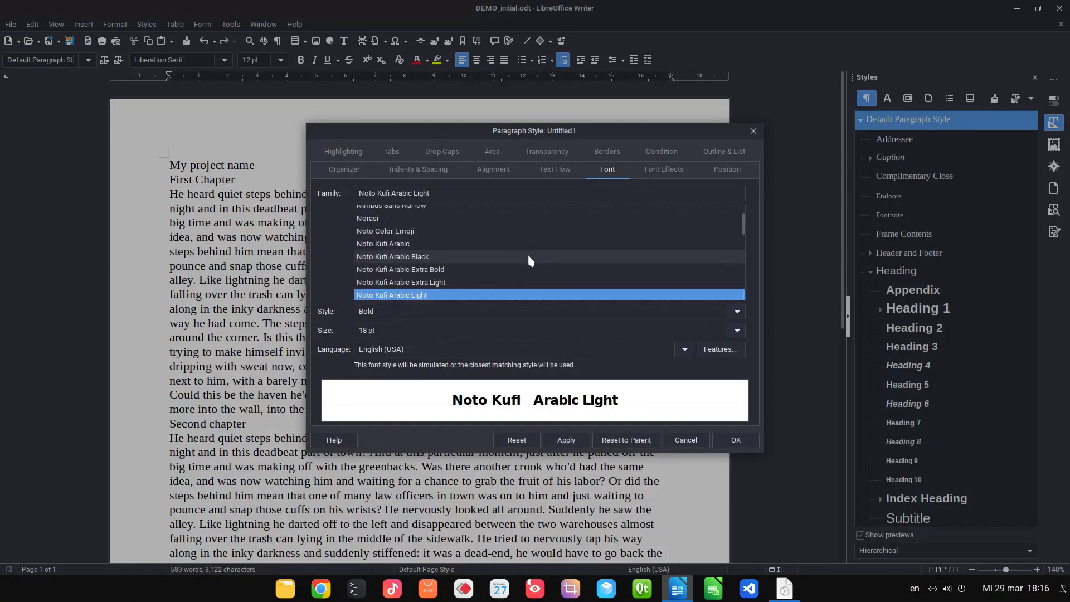
key("Down")
key("Down")
key("Down")
key("Down")
key("Down")
key("Down")
key("Down")
key("Down")
key("Down")
key("Down")
key("Down")
key("Down")
key("Down")
key("Down")
key("Down")
key("Down")
key("Down")
key("Down")
key("Down")
key("Down")
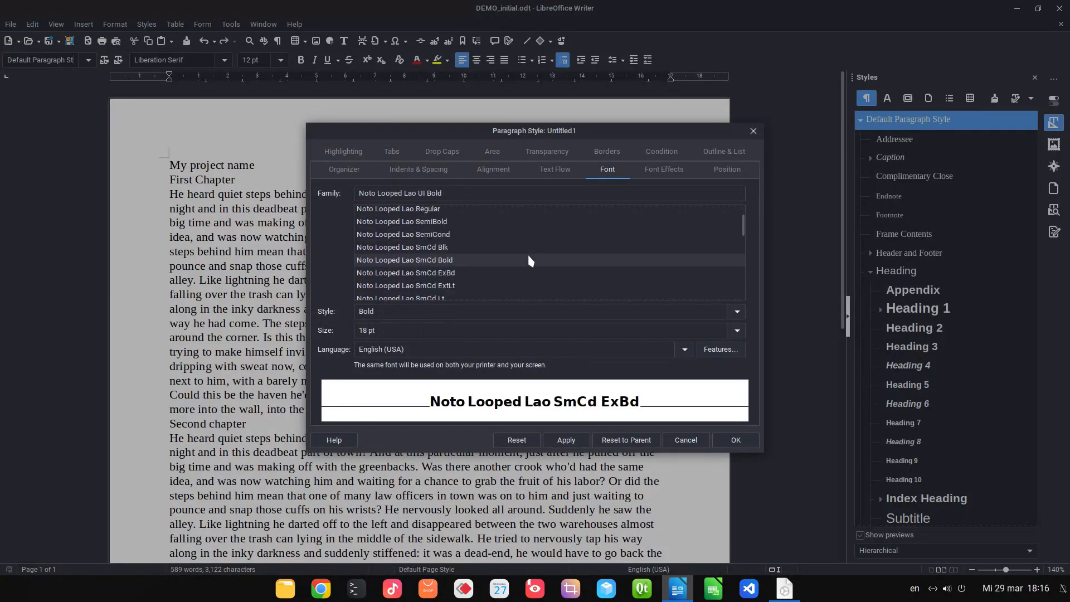
key("Down")
key("Down")
key("Down")
key("Down")
key("Down")
key("Down")
key("Down")
key("Down")
key("Down")
key("Down")
key("Down")
key("Down")
key("Down")
key("Down")
key("Down")
key("Down")
key("Down")
key("Down")
key("Down")
key("Down")
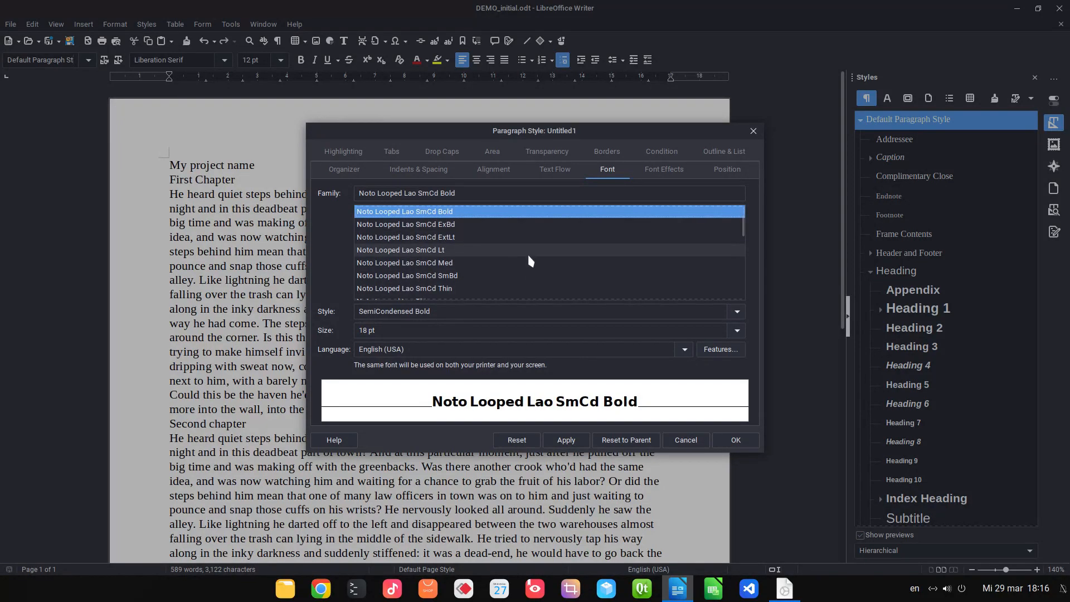
key("Down")
key("Down")
key("Down")
key("Down")
key("Down")
key("Down")
key("Down")
key("Down")
key("Down")
key("Down")
key("Down")
key("Down")
key("Down")
key("Down")
key("Down")
key("Down")
key("Down")
key("Down")
key("Down")
key("Down")
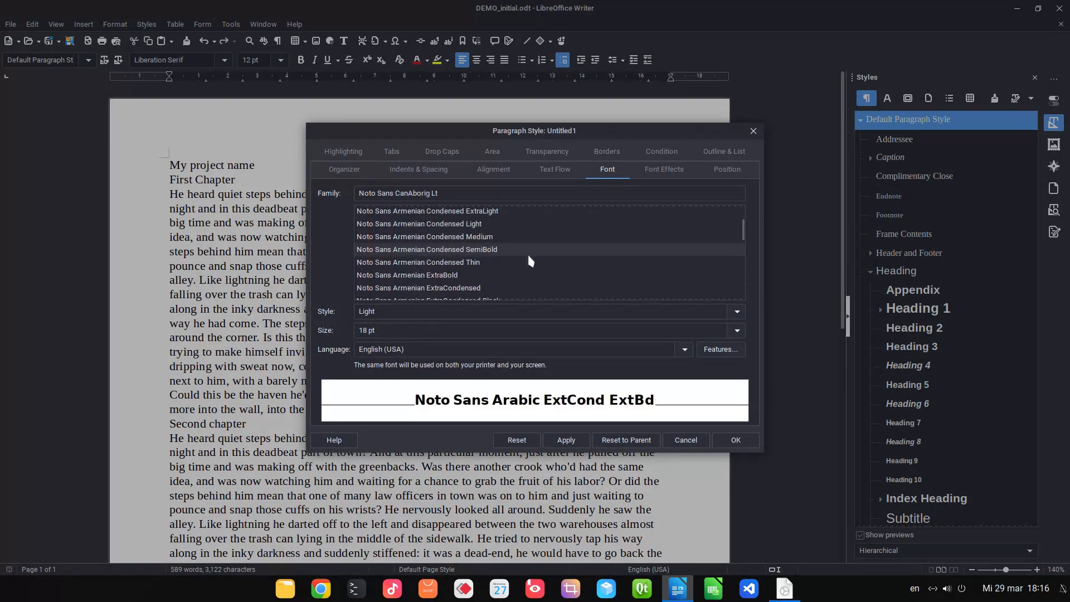
key("Down")
key("Down")
key("Down")
key("Down")
key("Down")
key("Down")
key("Down")
key("Down")
scroll(507, 260, "down", 5)
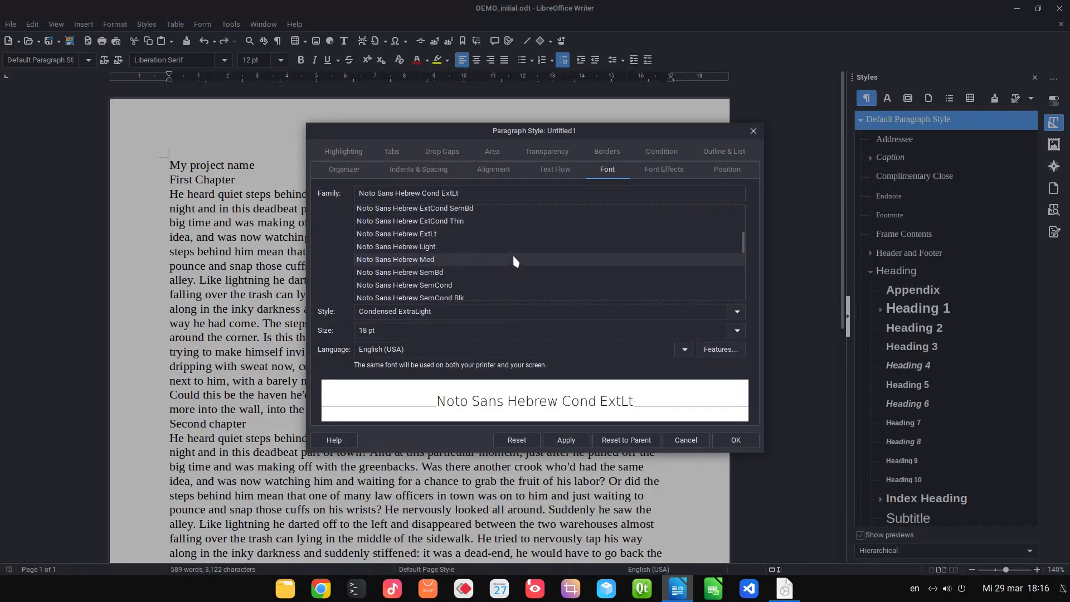
scroll(512, 253, "down", 10)
left_click(507, 255)
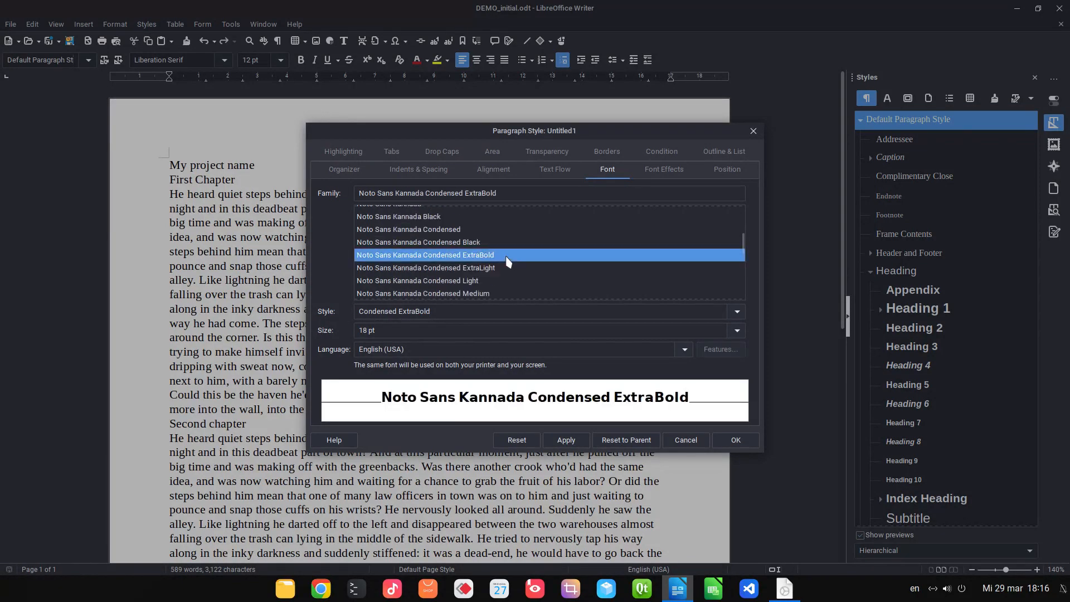
left_click(507, 265)
left_click(510, 256)
Set the style's font color to Blue, then darken it to the custom color #0C2A4A.
left_click(661, 175)
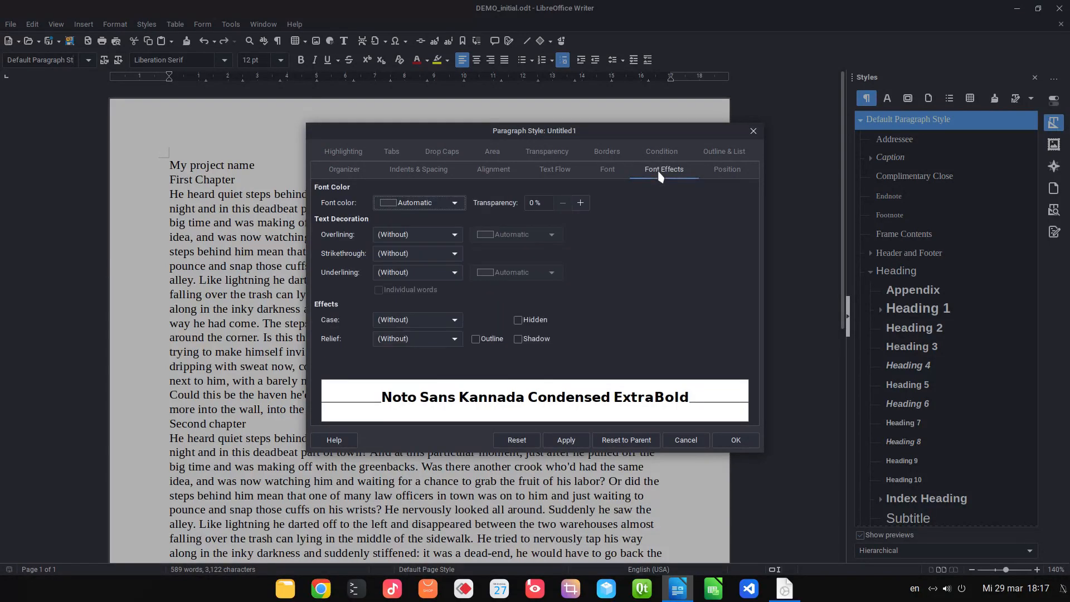
left_click(454, 202)
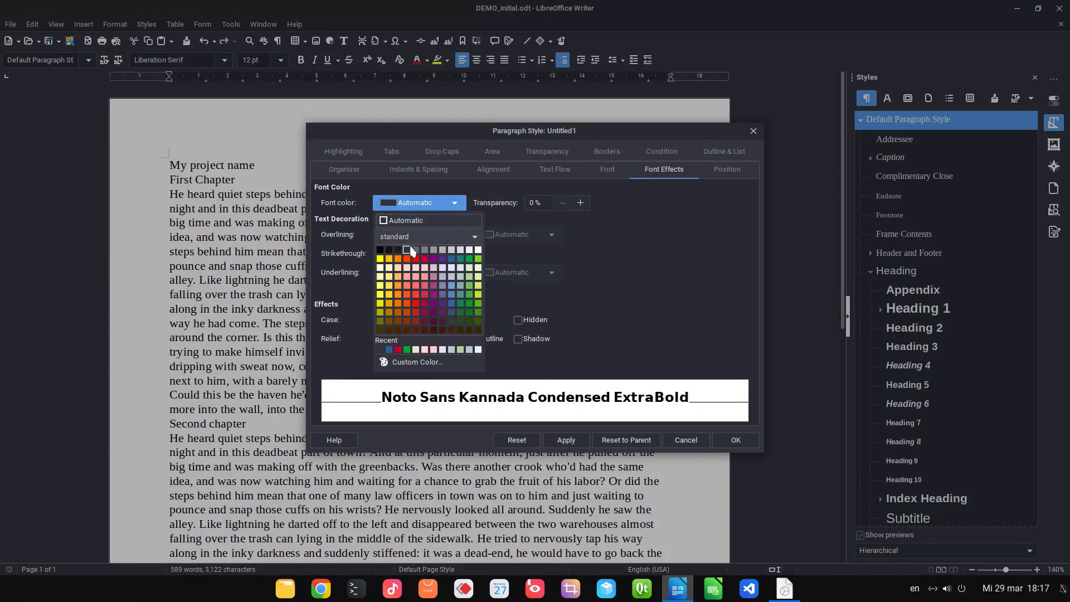
left_click(451, 259)
left_click(444, 206)
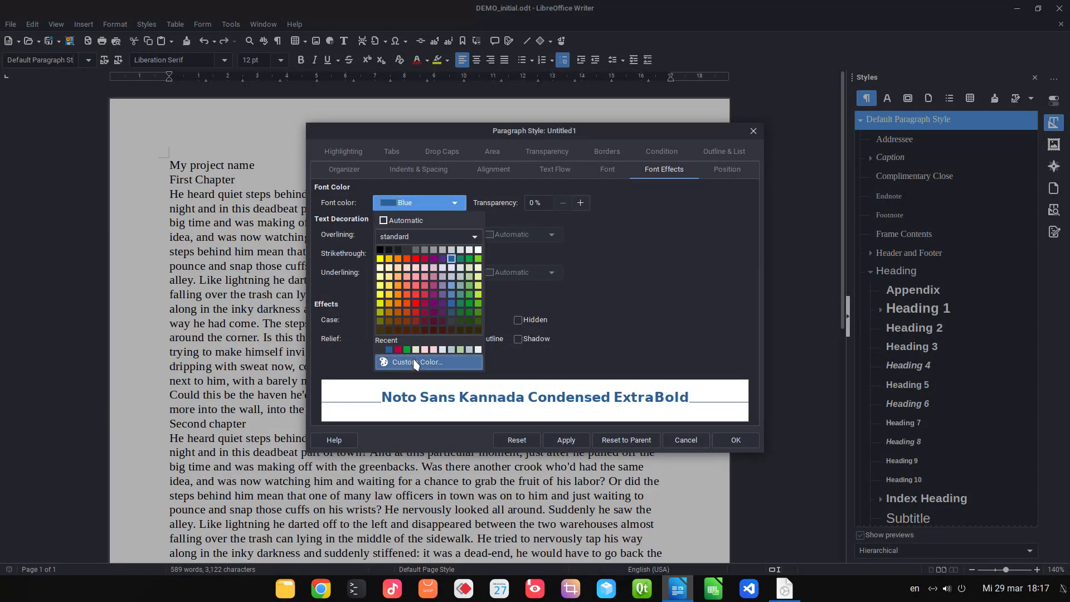
left_click(416, 362)
left_click_drag(493, 249, 511, 322)
left_click(669, 418)
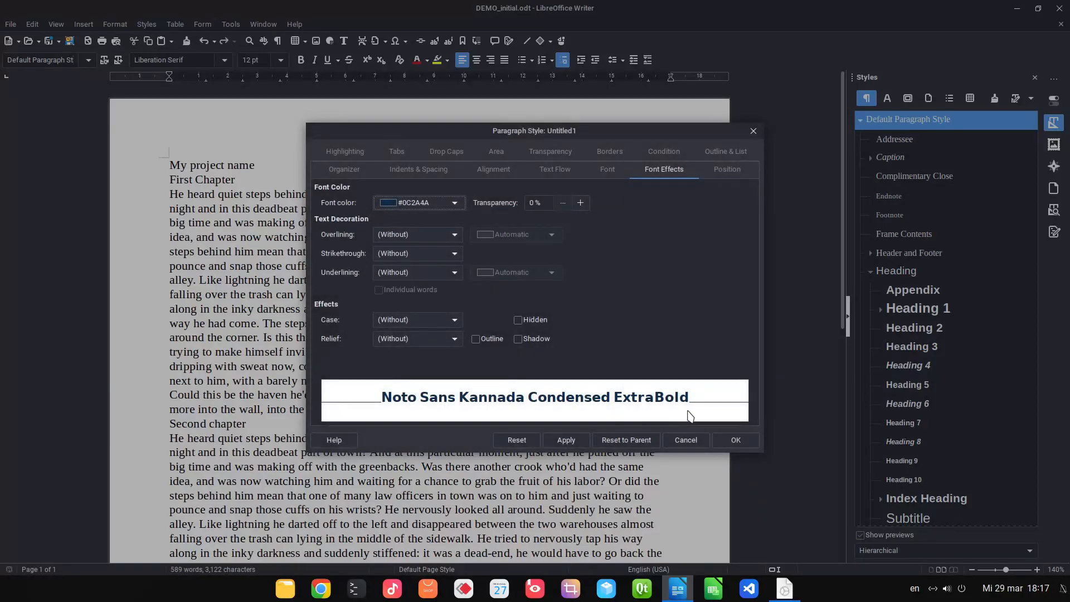
Save the new style and apply my_style, listed under Heading 1, to the line "My project name".
left_click(713, 174)
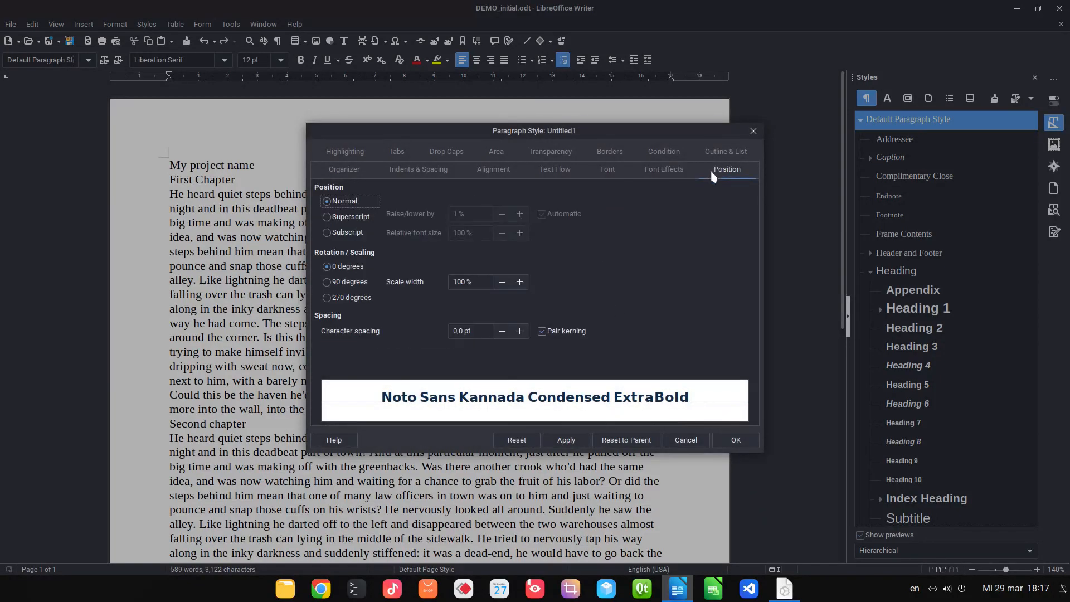
left_click(747, 438)
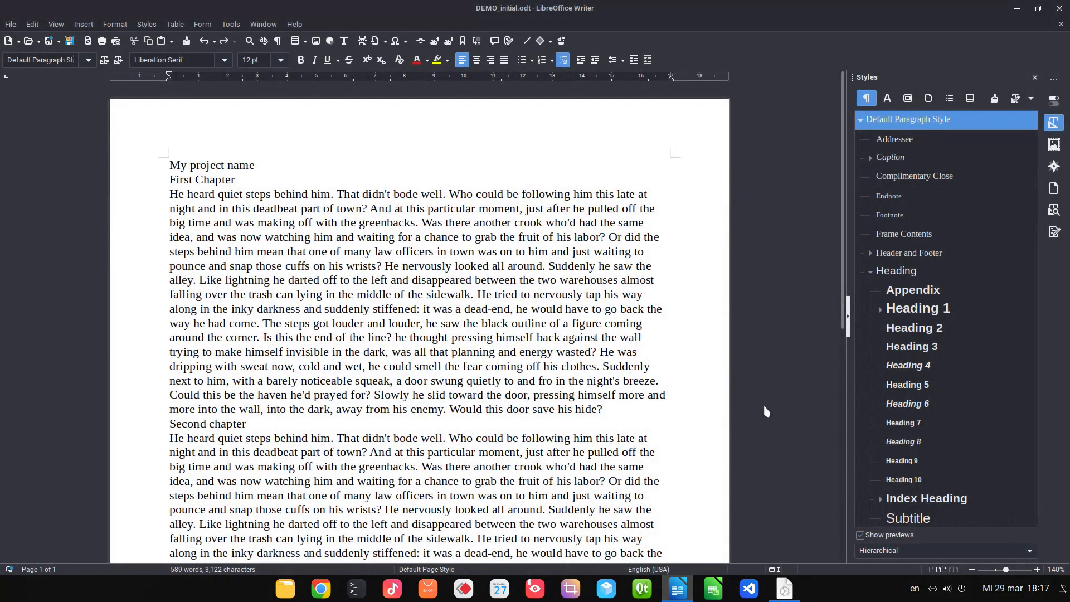
left_click(880, 310)
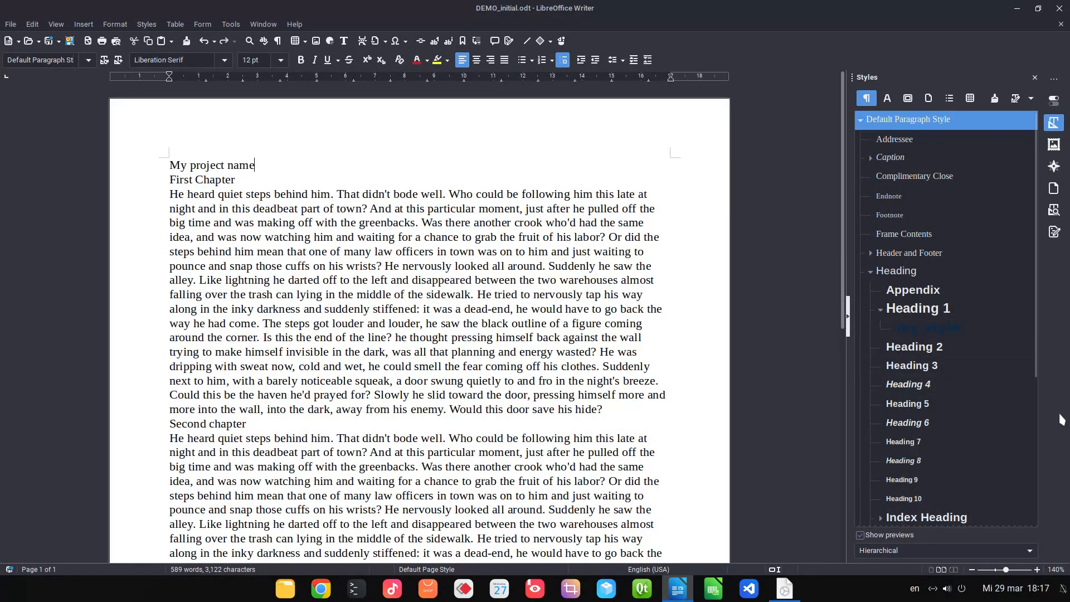
double_click(954, 330)
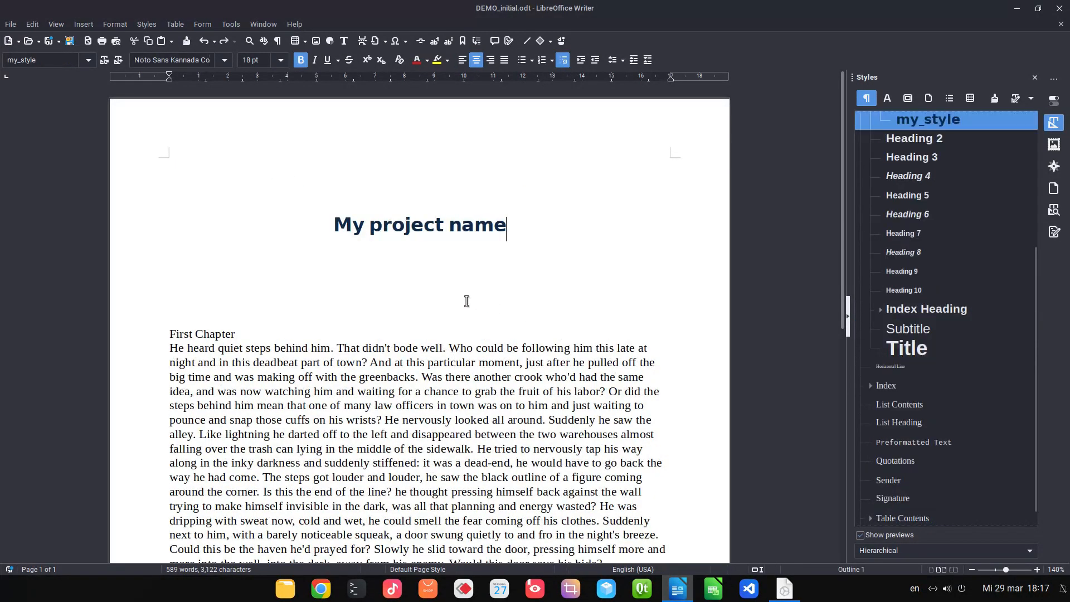
Place the cursor in the "First Chapter" line and create a style based on Text Body named my_paragraph.
left_click(225, 333)
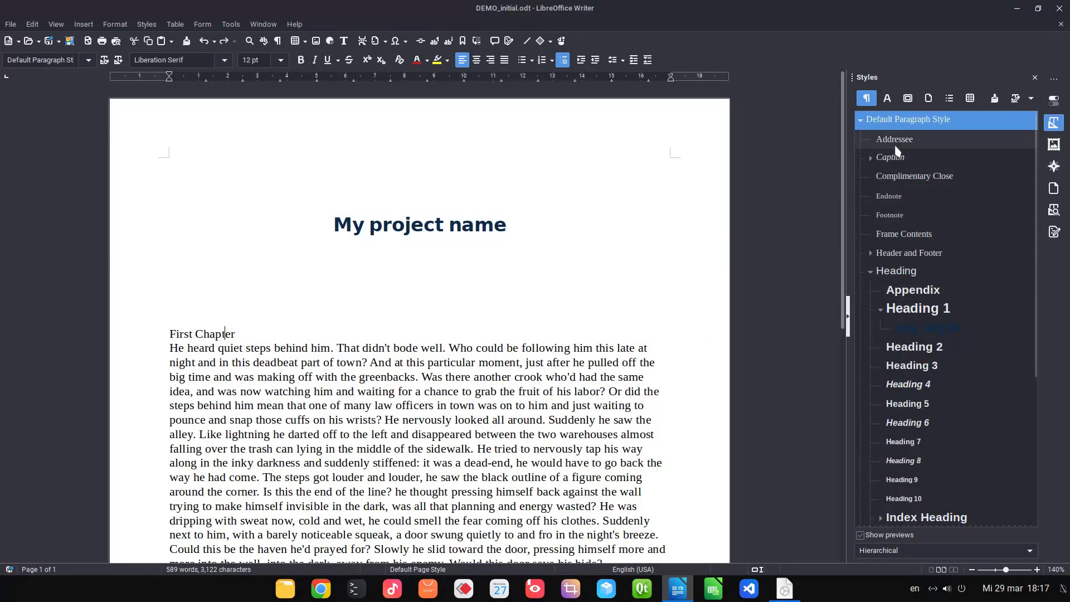
scroll(902, 339, "down", 4)
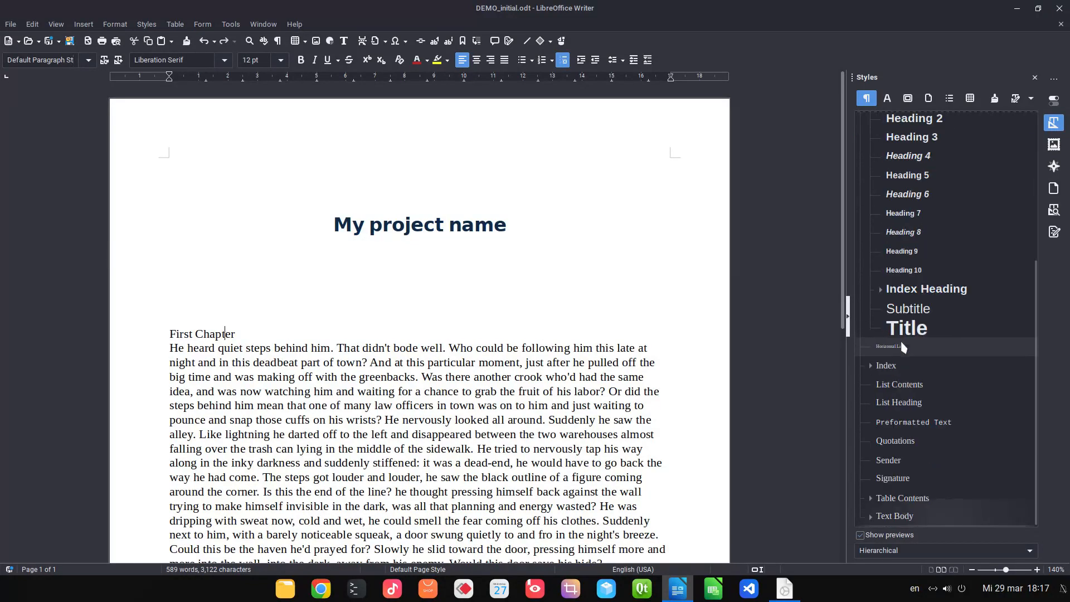
left_click(871, 515)
scroll(891, 440, "down", 2)
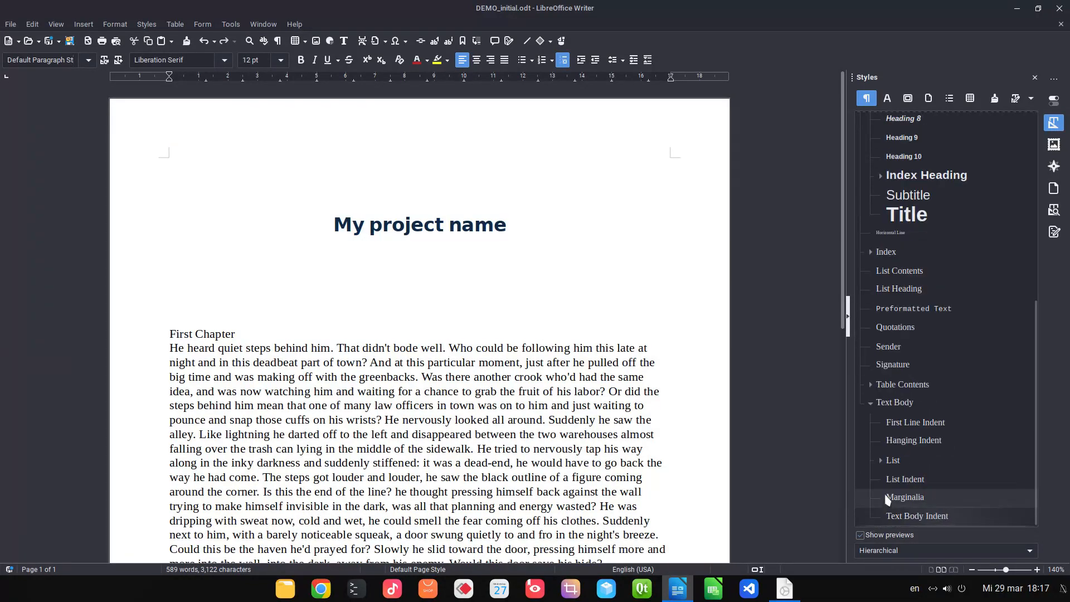
right_click(897, 409)
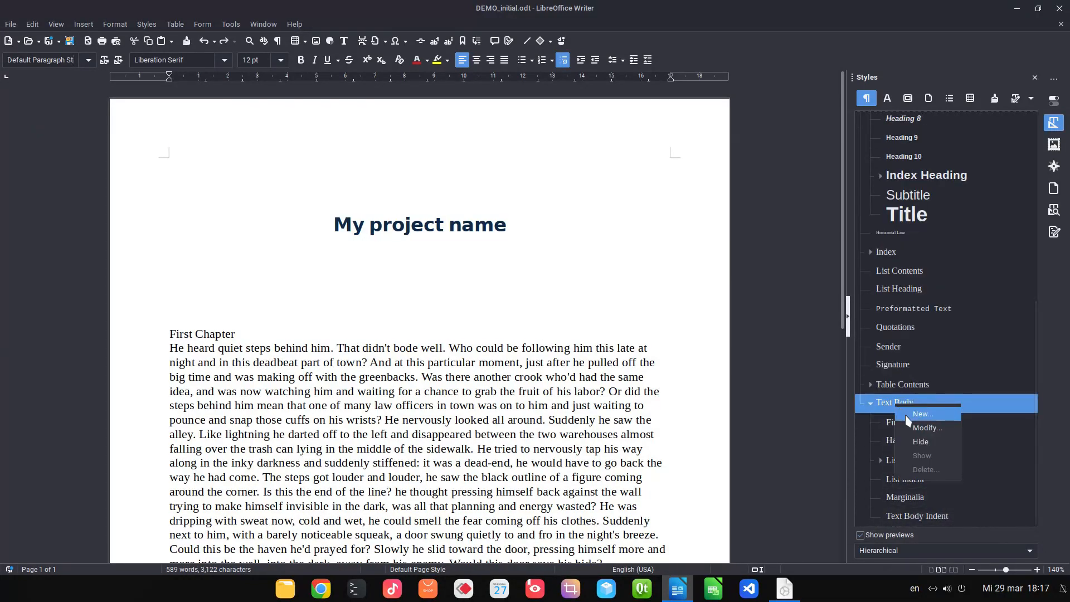
left_click(917, 416)
double_click(435, 203)
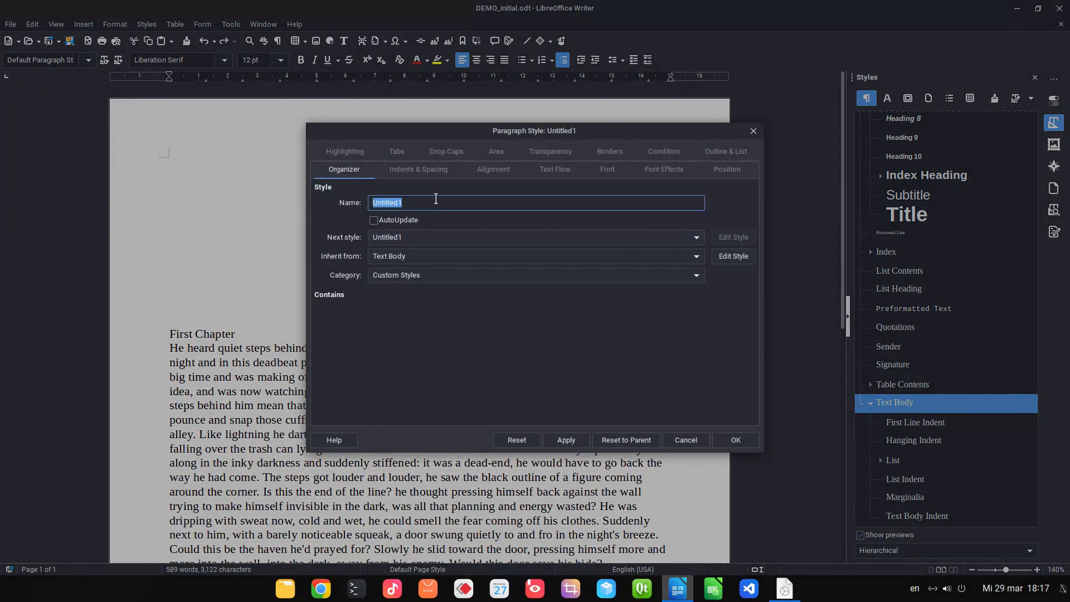
type("my_paragraph")
key("Tab")
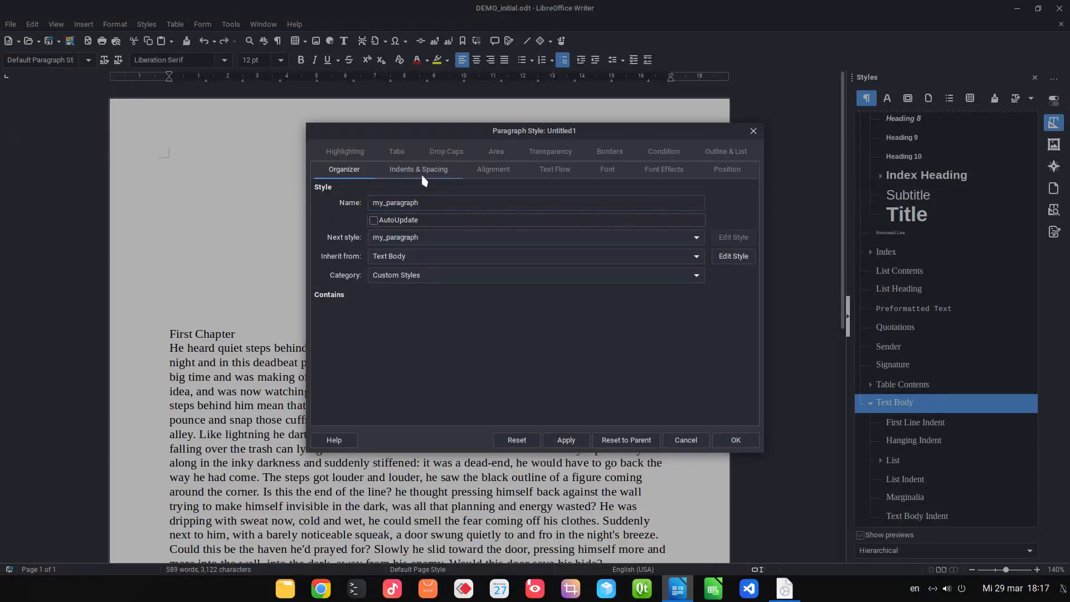
Set the my_paragraph style's first-line indent to 0,40 cm.
left_click(424, 179)
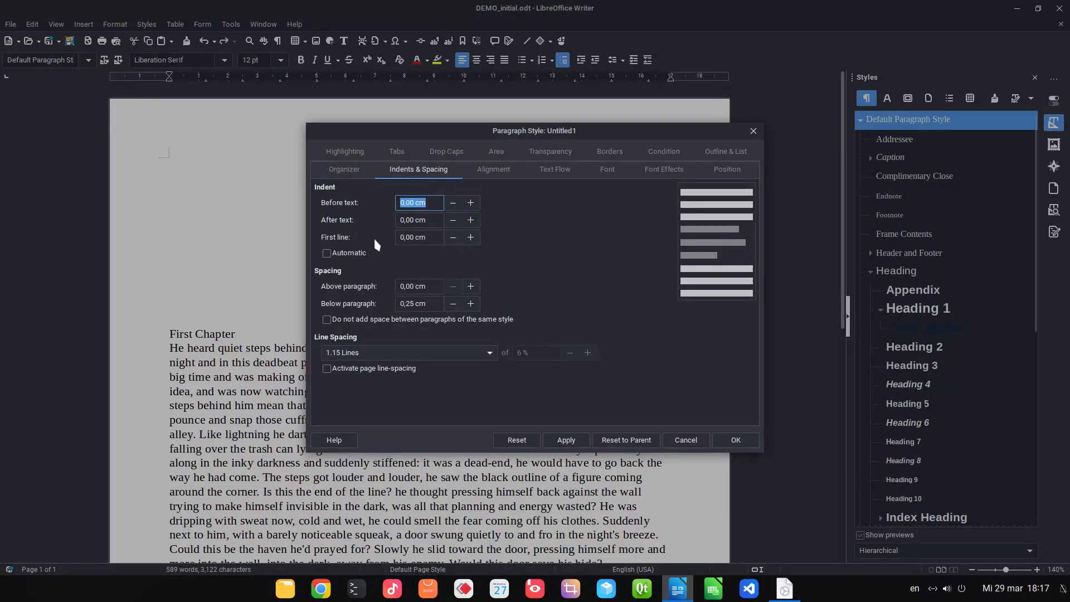
left_click(470, 237)
left_click(470, 238)
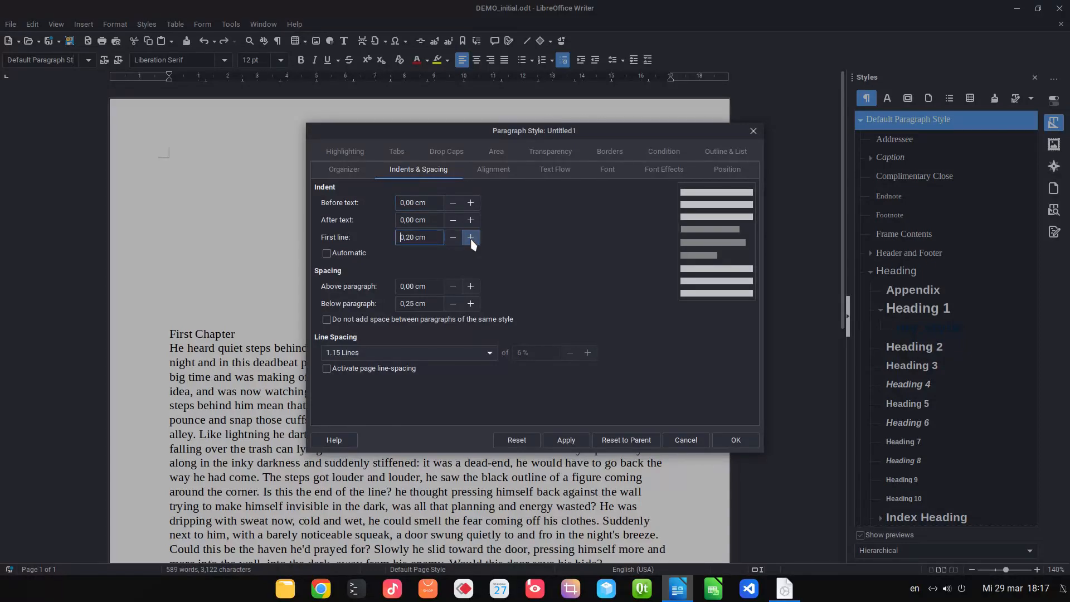
left_click(471, 238)
left_click(471, 240)
Set the style's spacing to 0,05 cm above the paragraph and 0,10 cm below it.
left_click(453, 287)
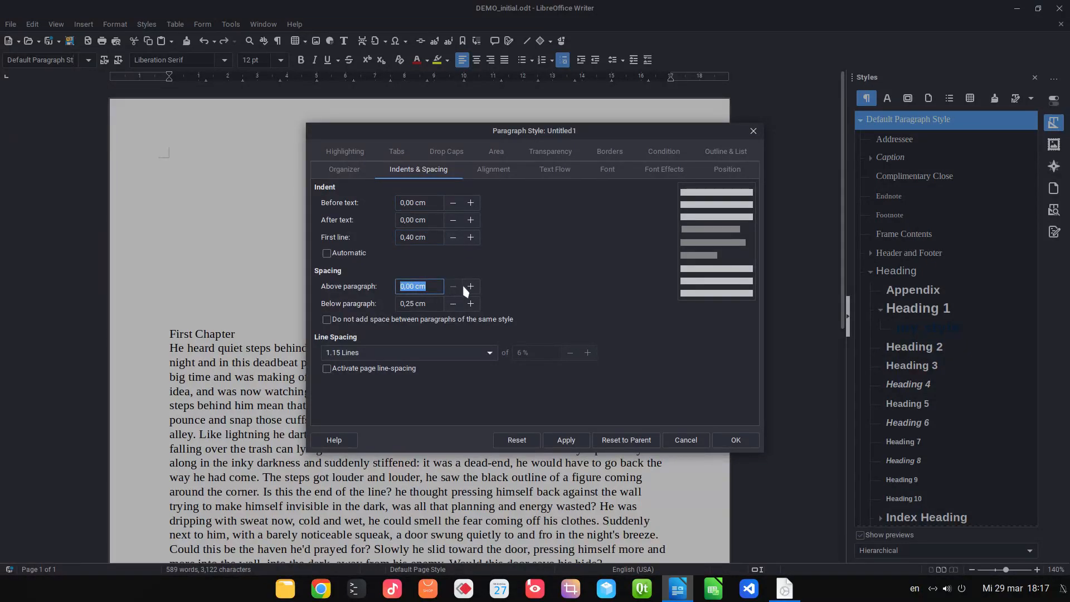
left_click(470, 286)
type("05")
key("Tab")
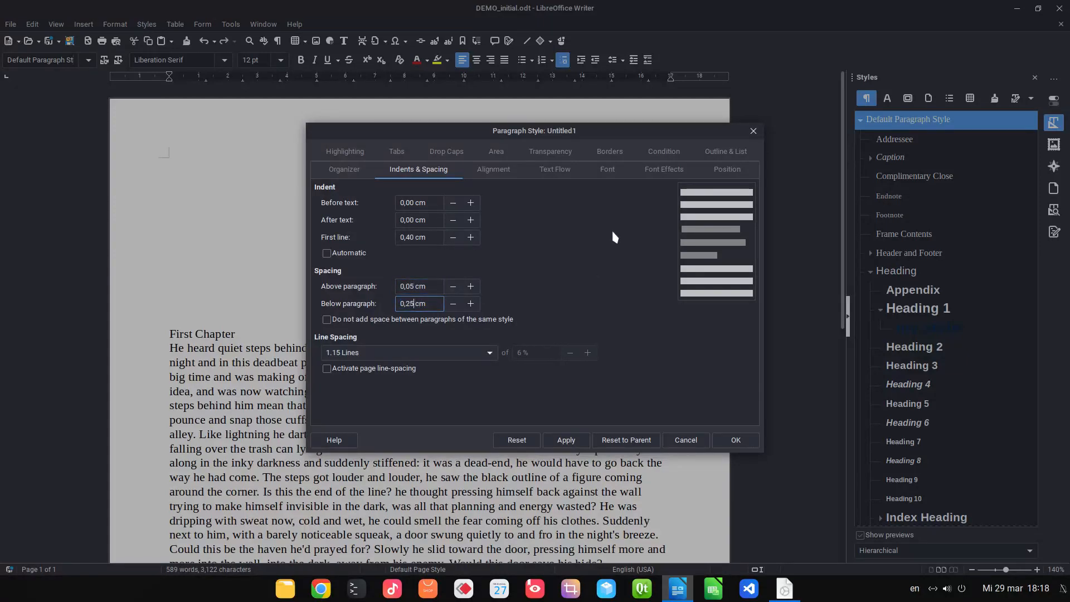
type("10")
key("Tab")
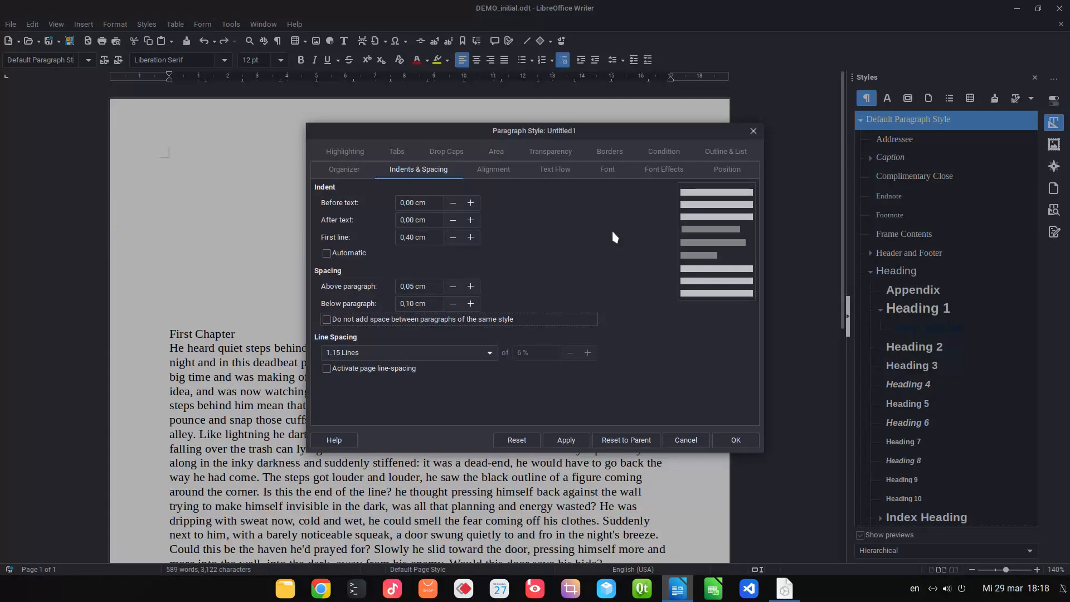
Set the style's alignment to Justified and bring up its text flow settings.
left_click(498, 171)
left_click(334, 243)
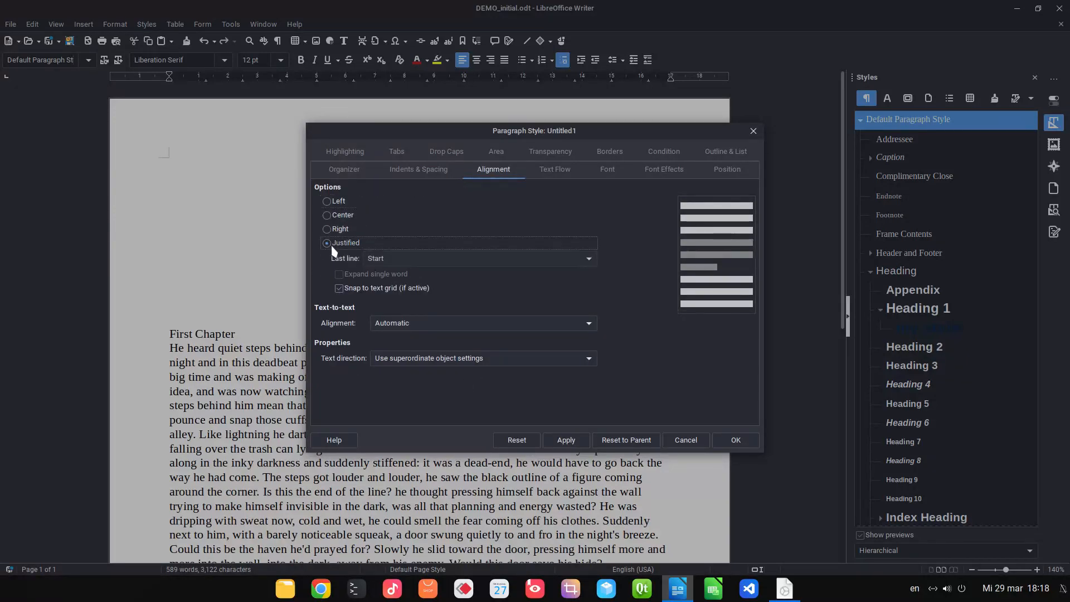
left_click(550, 170)
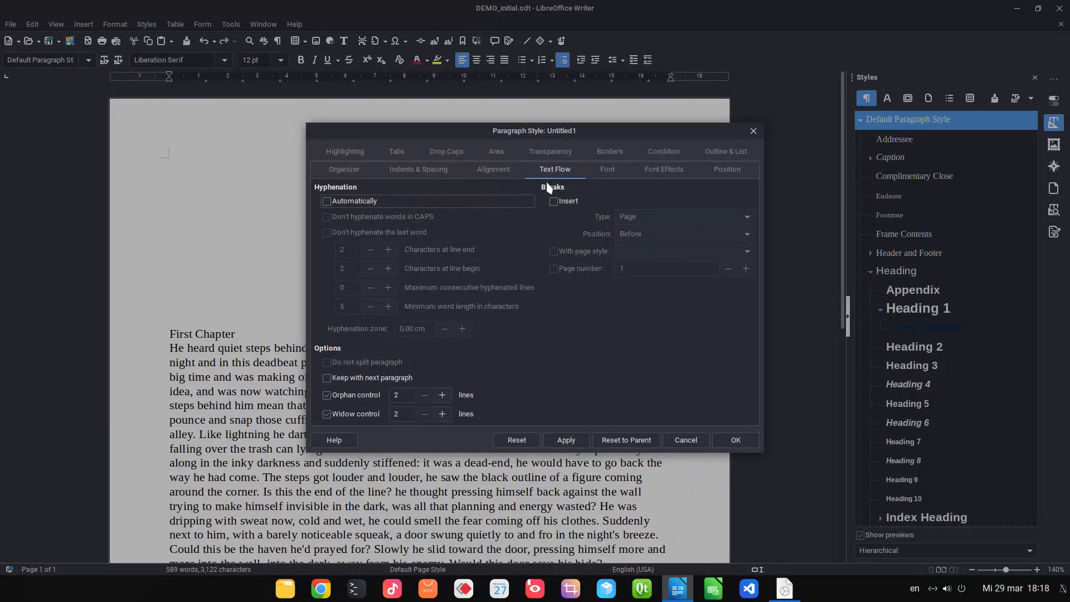
Preview font families for the style, including Linux Biolinum G, Linux Libertine Display O and Lohit Kannada.
left_click(608, 171)
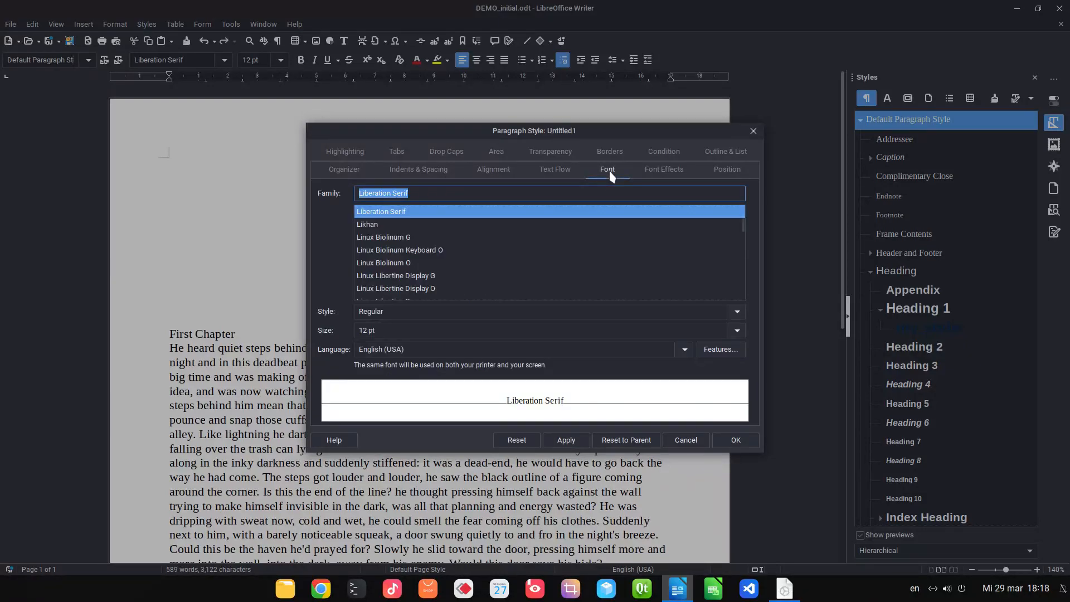
left_click(584, 236)
scroll(578, 239, "down", 2)
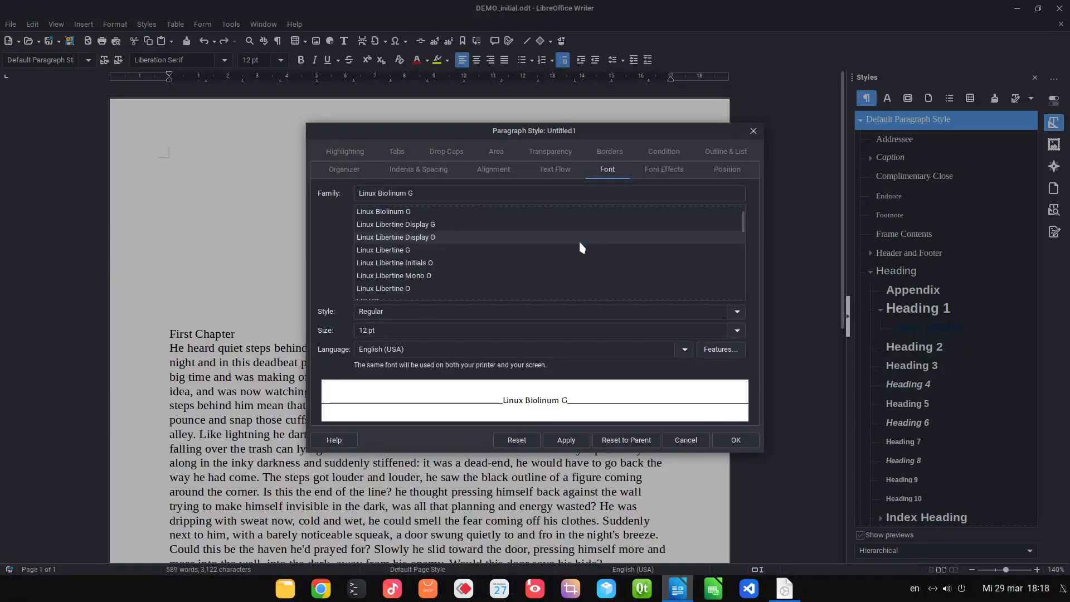
left_click(562, 224)
left_click(561, 237)
scroll(561, 236, "down", 3)
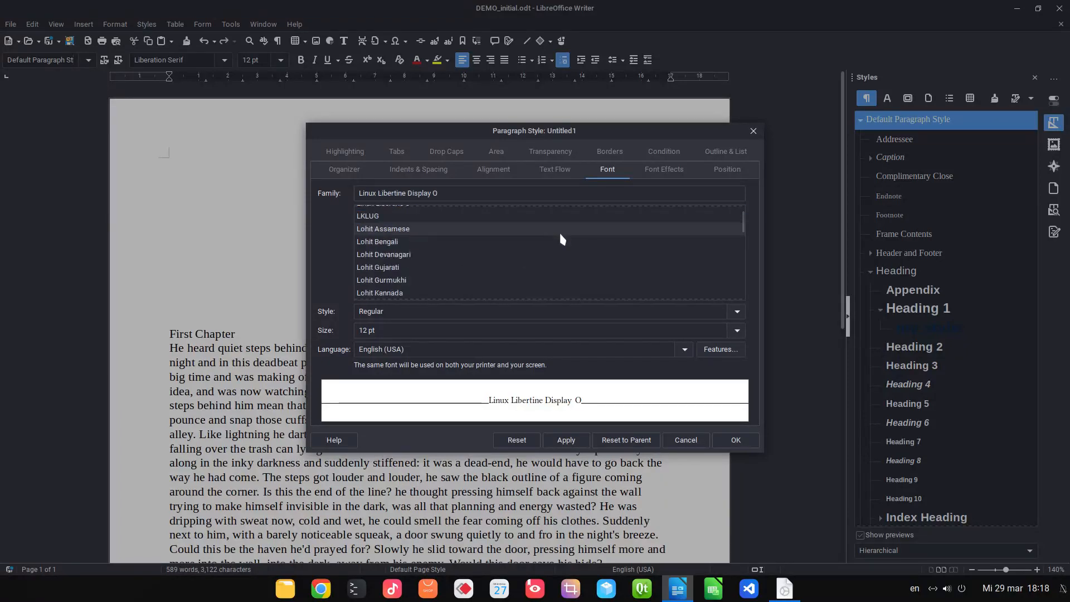
left_click(498, 276)
scroll(496, 275, "down", 8)
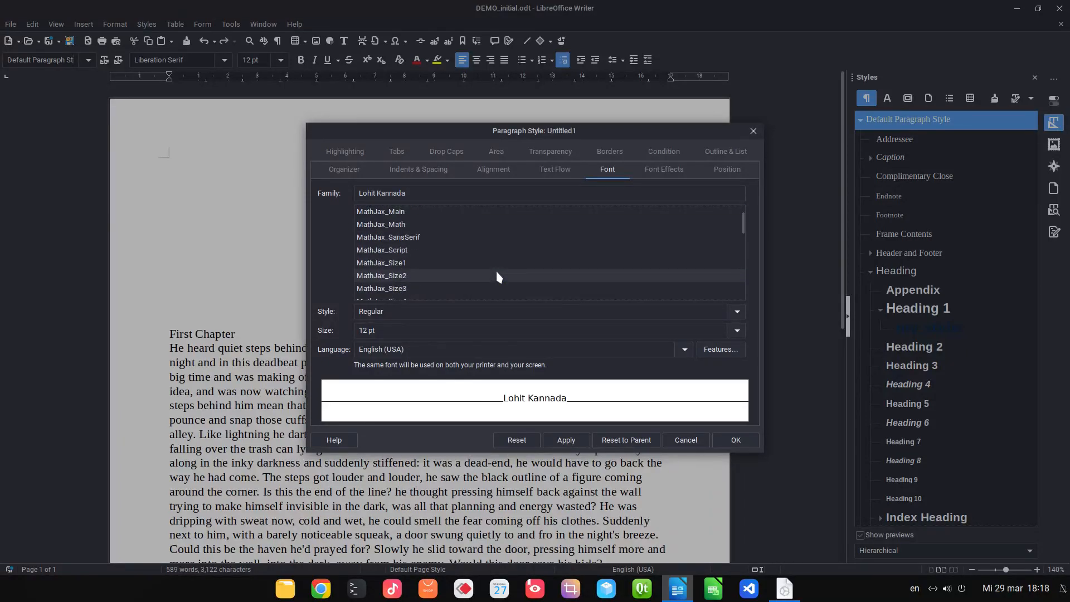
Compare Noto Serif Display variants for the style, such as Light, ExtraCondensed ExtraLight and ExtraCondensed Thin.
left_click_drag(744, 225, 747, 265)
left_click(628, 261)
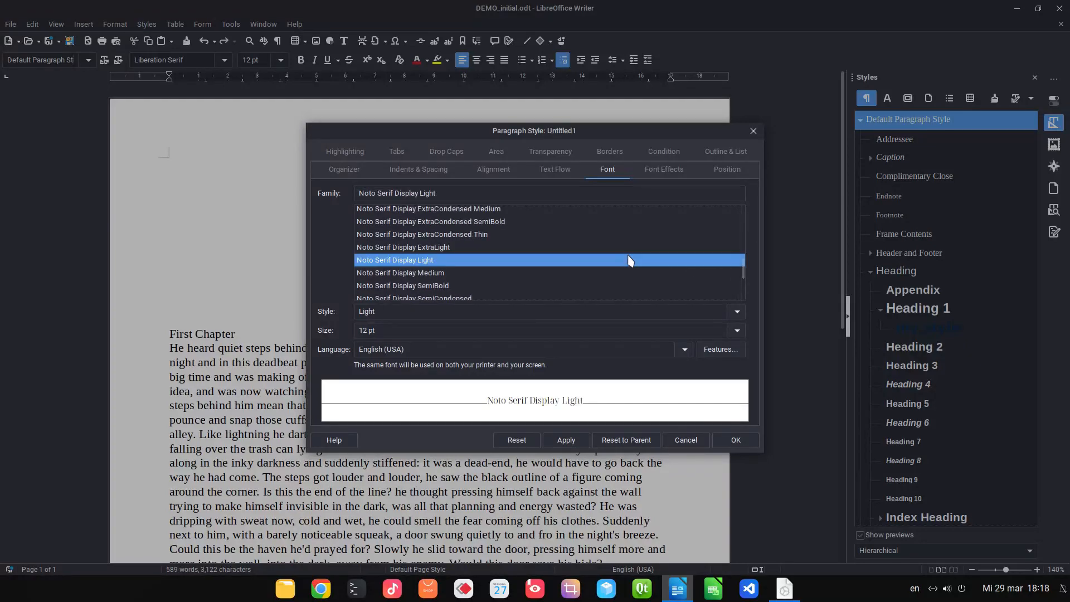
left_click(616, 247)
left_click(614, 235)
scroll(518, 239, "up", 2)
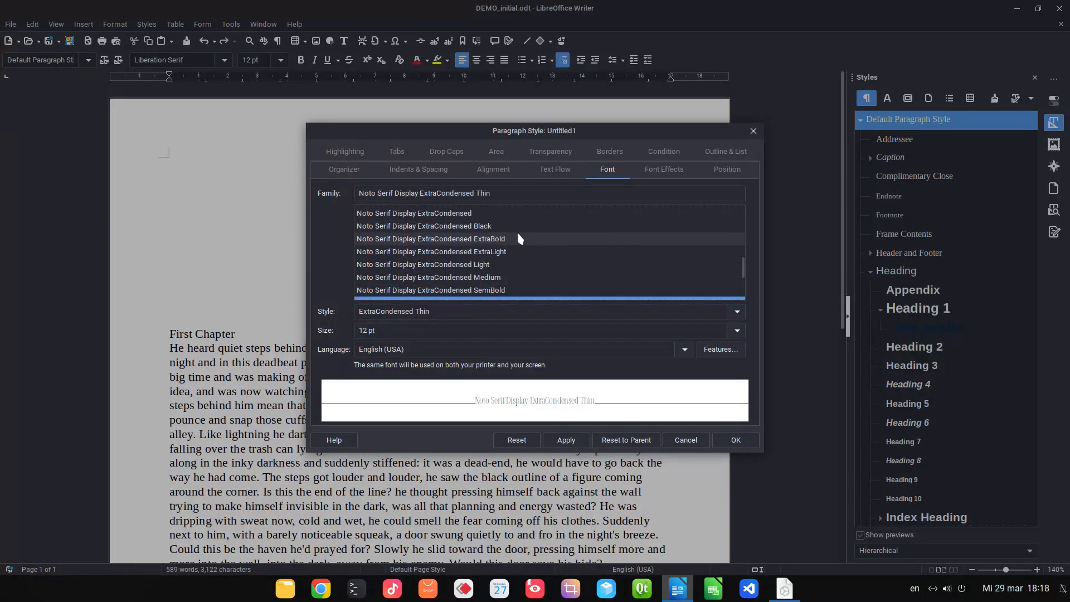
left_click(517, 238)
key("Down")
key("Down")
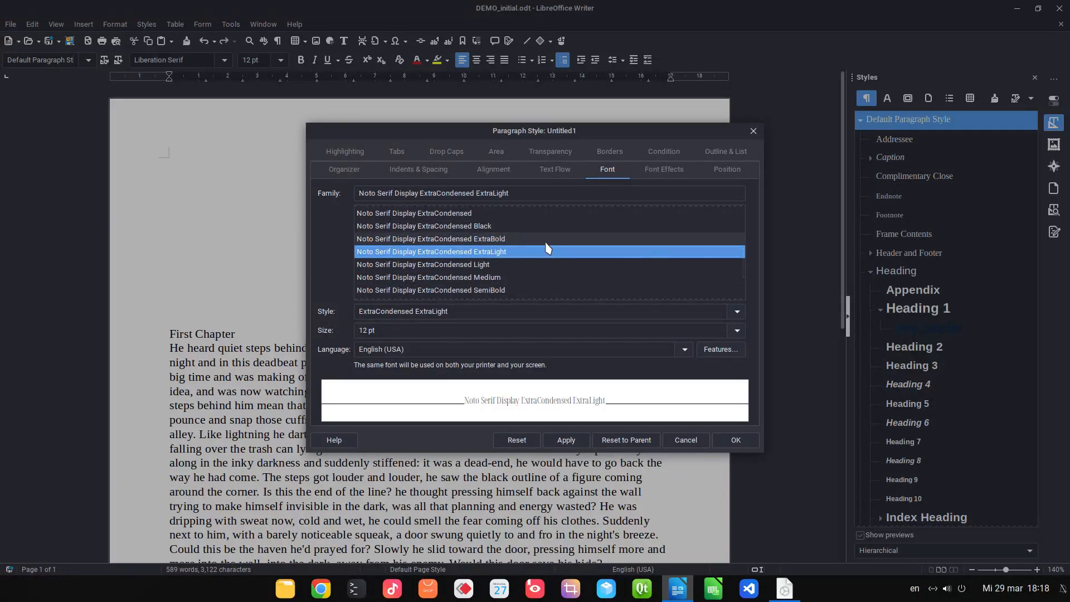
key("Down")
key("Down")
key("Down")
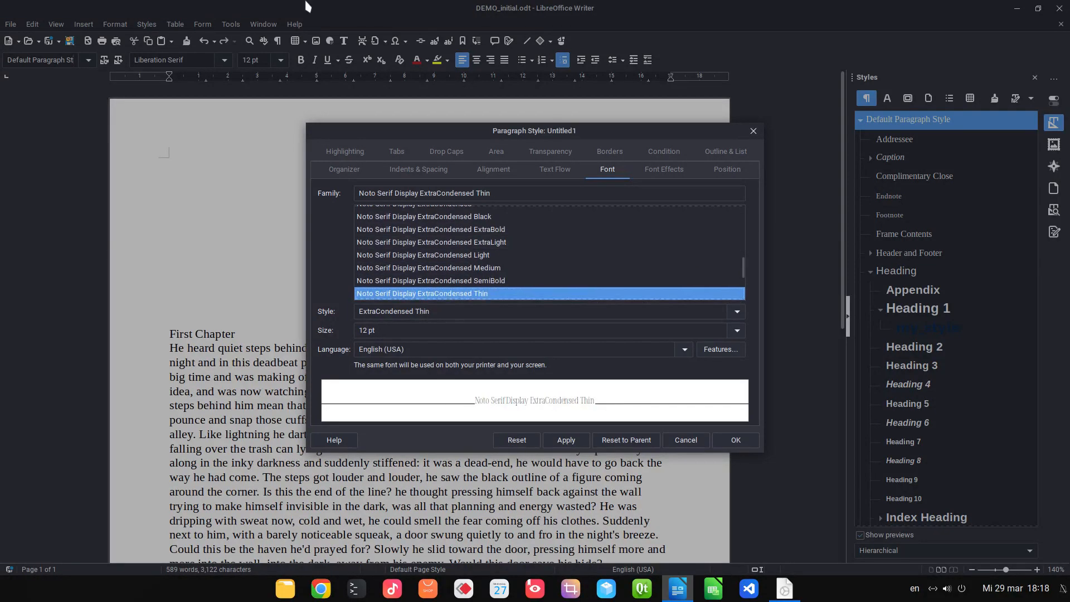
Look through the font families at the end of the list, choose utkal and save the new style.
left_click_drag(744, 269, 747, 295)
left_click(611, 229)
key("Up")
key("Up")
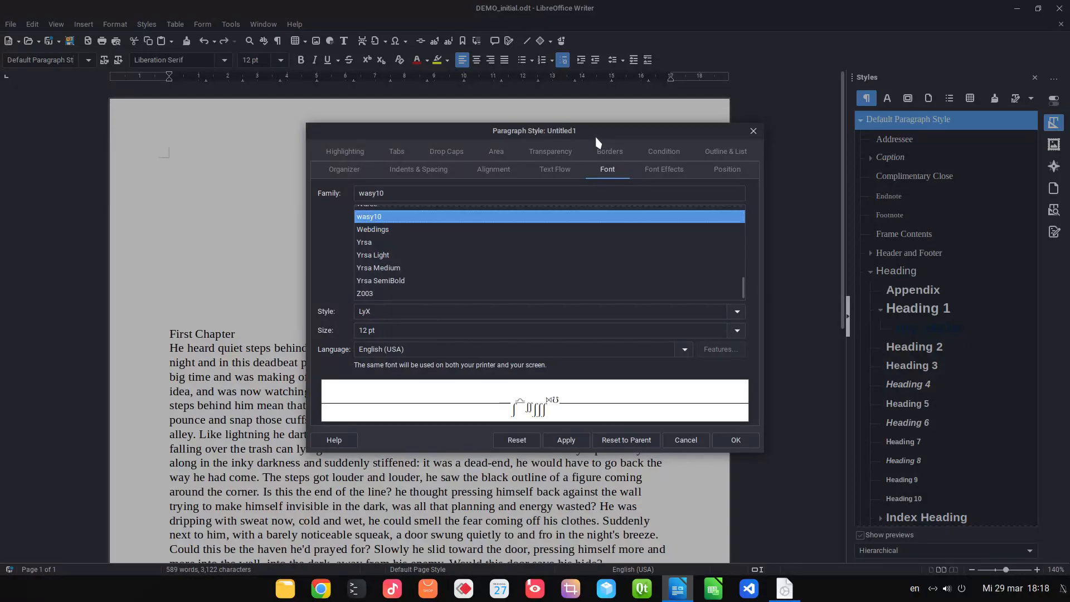
key("Up")
key("Up")
key("Up")
key("Up")
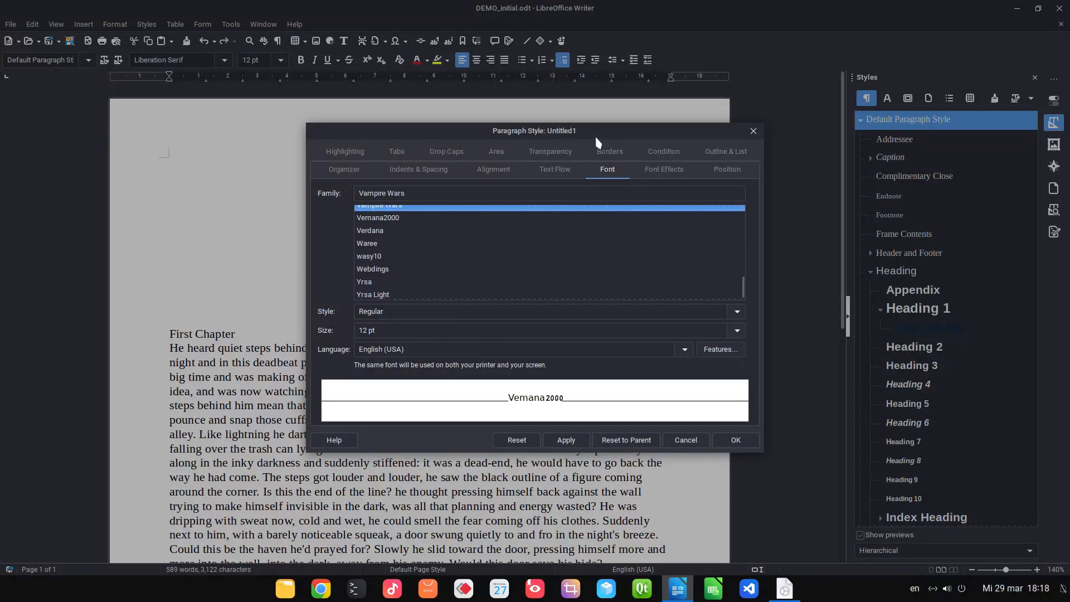
key("Up")
key("Down")
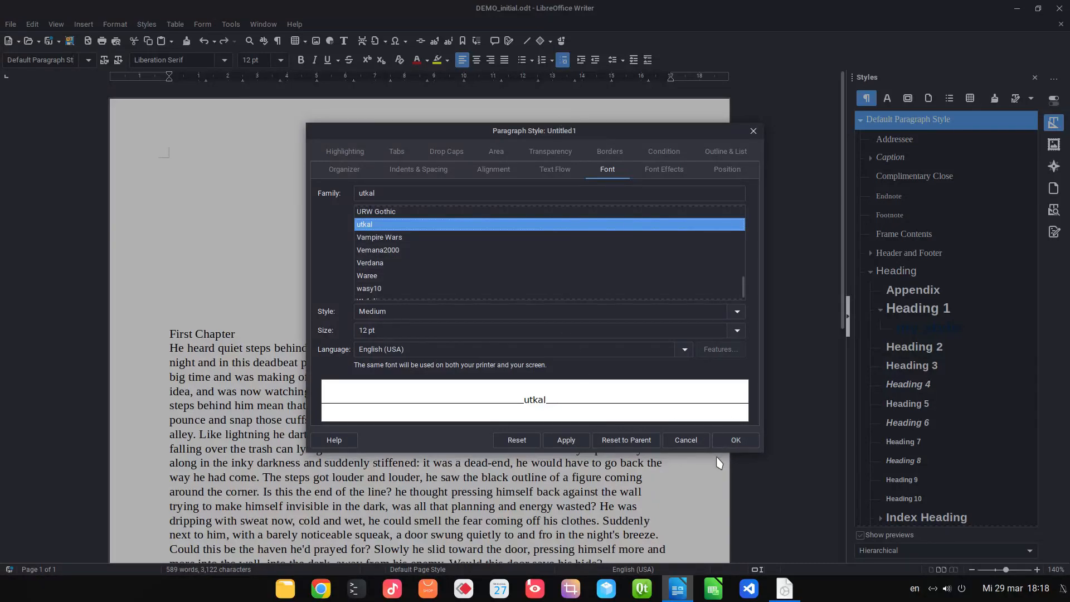
left_click(733, 441)
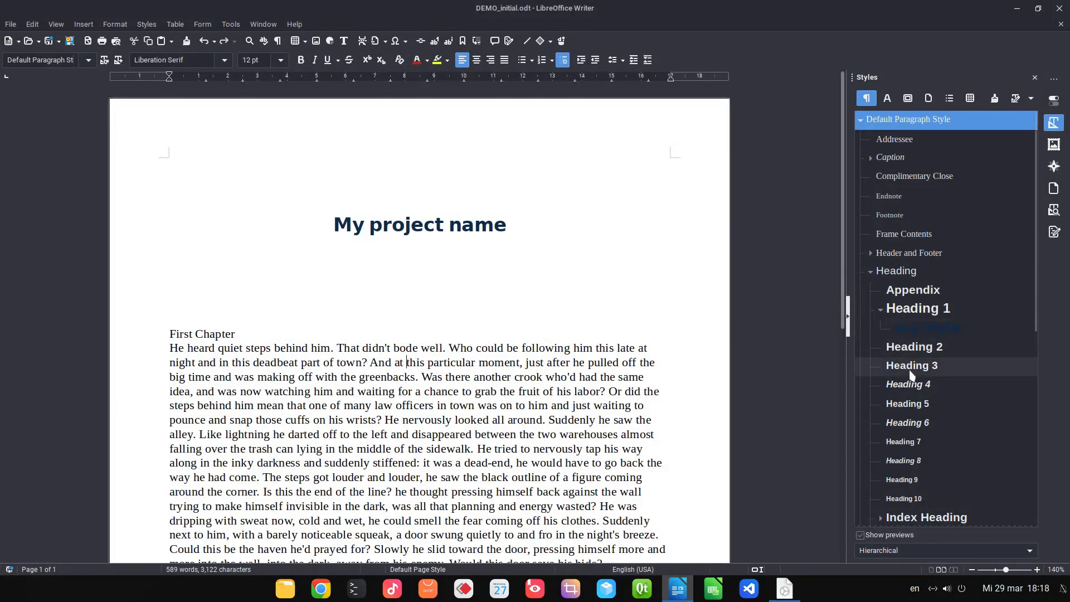
Find my_paragraph under Text Body in the style list and apply it to the body paragraph below "First Chapter".
scroll(914, 379, "down", 3)
left_click(881, 428)
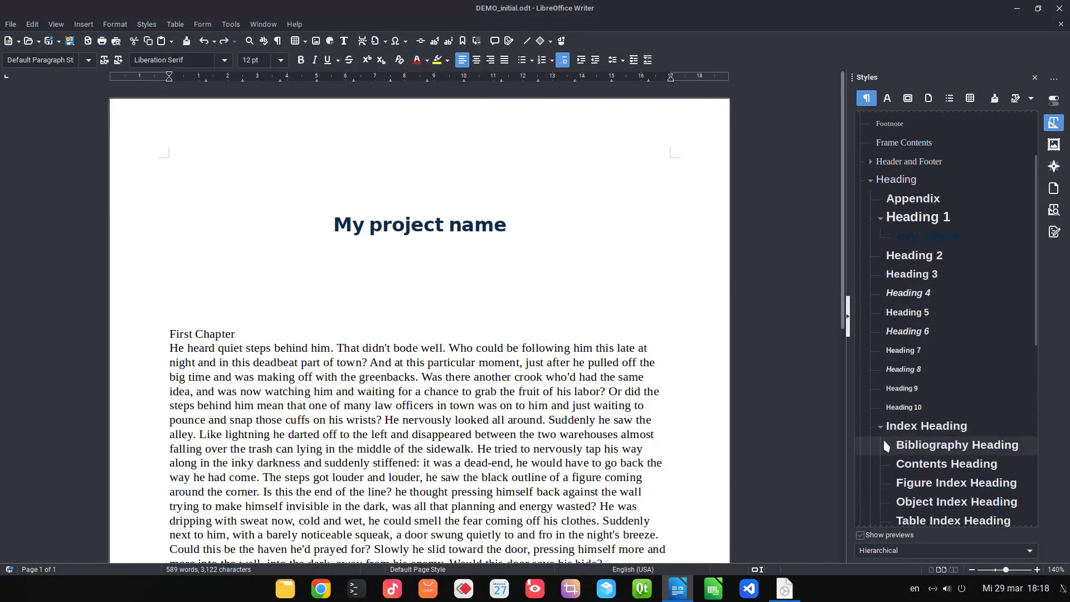
scroll(883, 438, "down", 8)
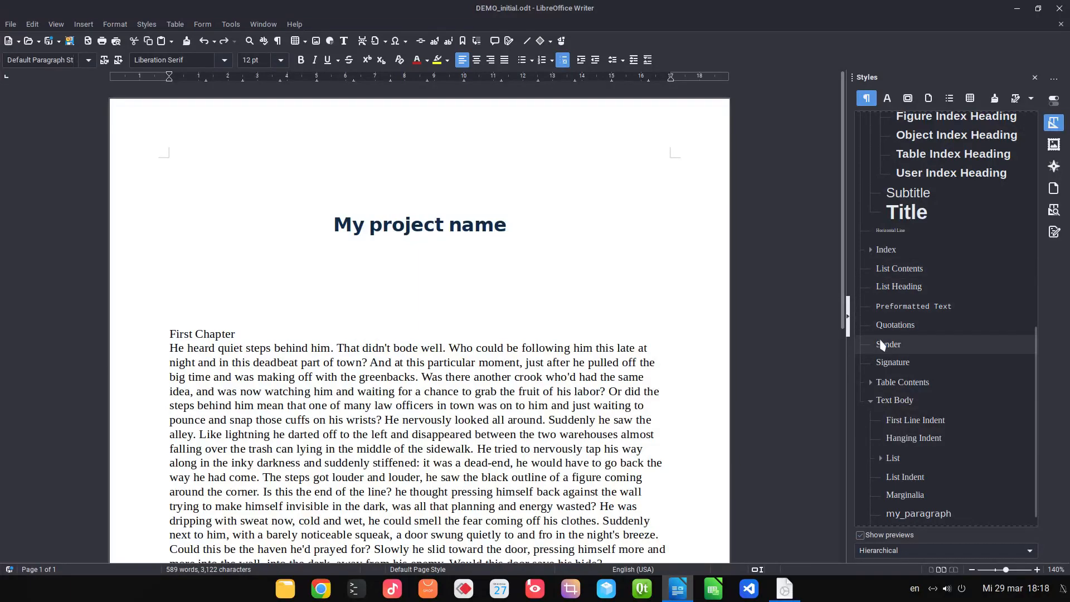
left_click(870, 249)
scroll(882, 296, "down", 9)
scroll(883, 298, "down", 9)
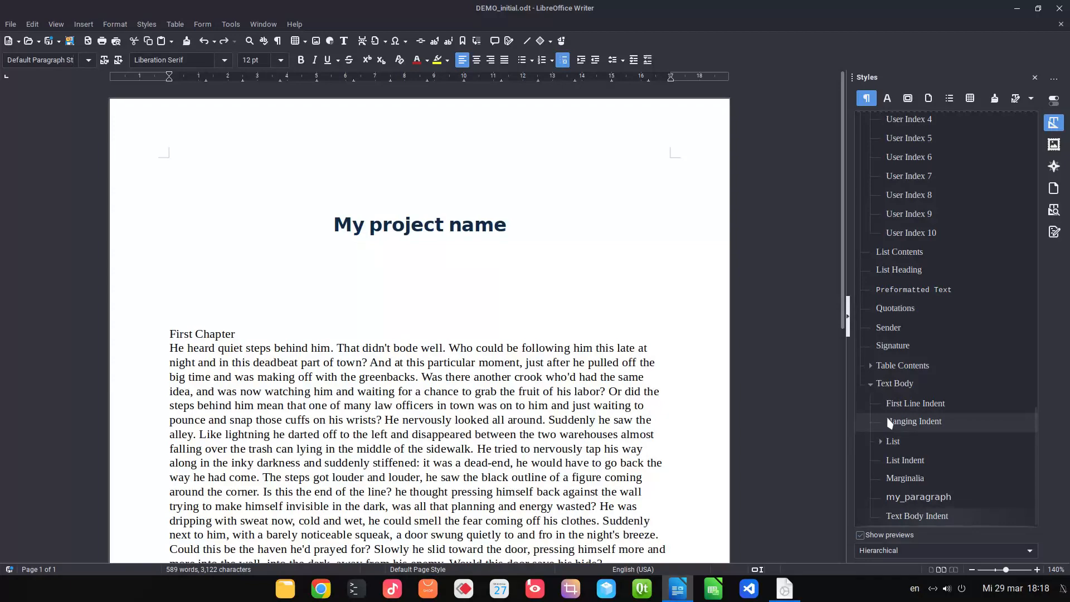
left_click(916, 496)
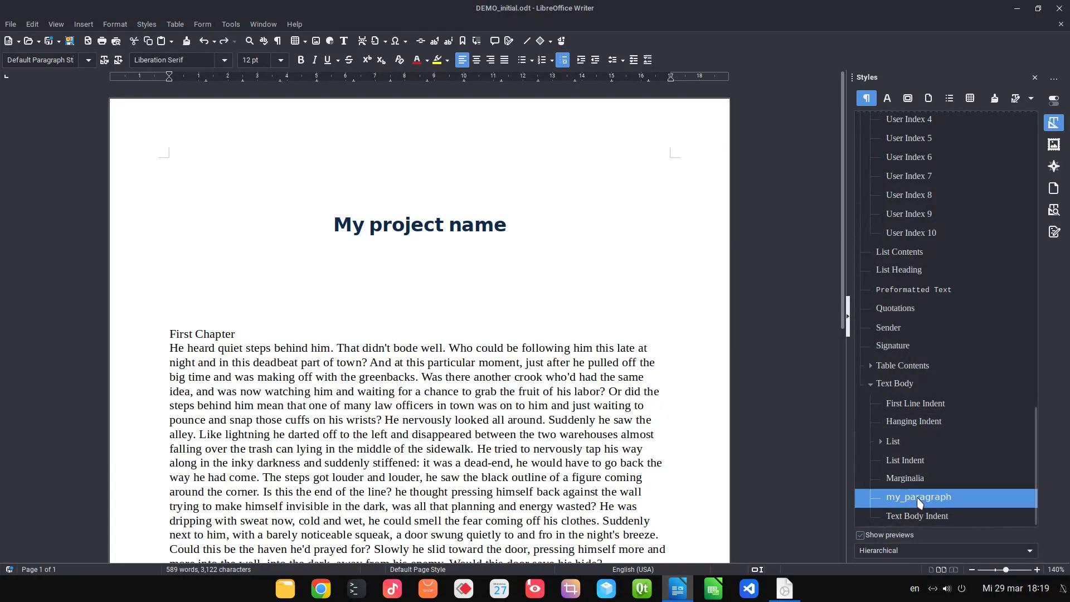
left_click(559, 399)
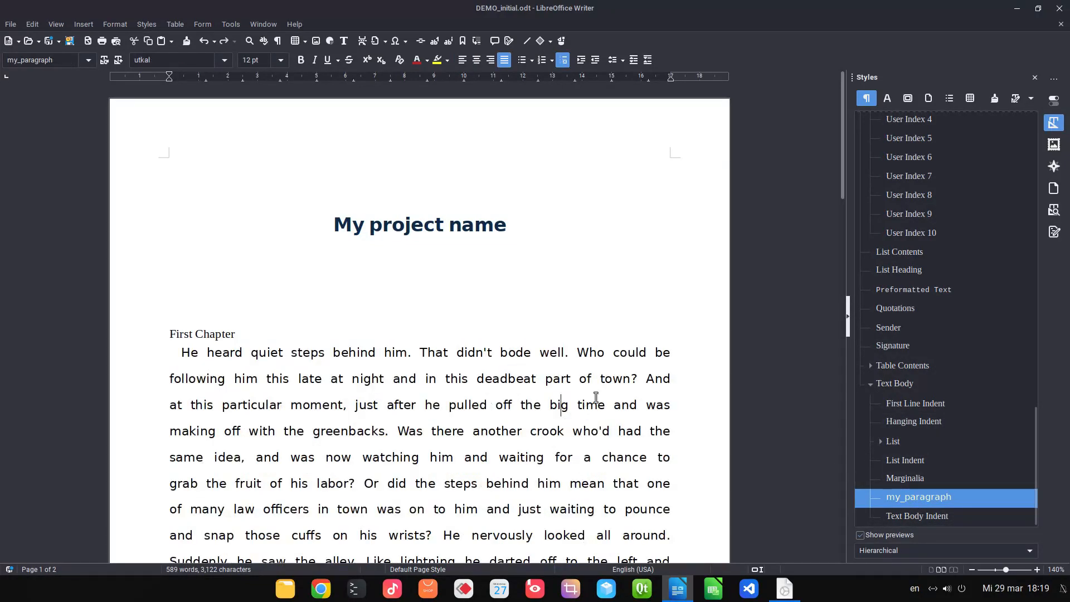
Edit the my_paragraph style to change its font family to URW Bookman, and save the change.
right_click(940, 500)
left_click(973, 449)
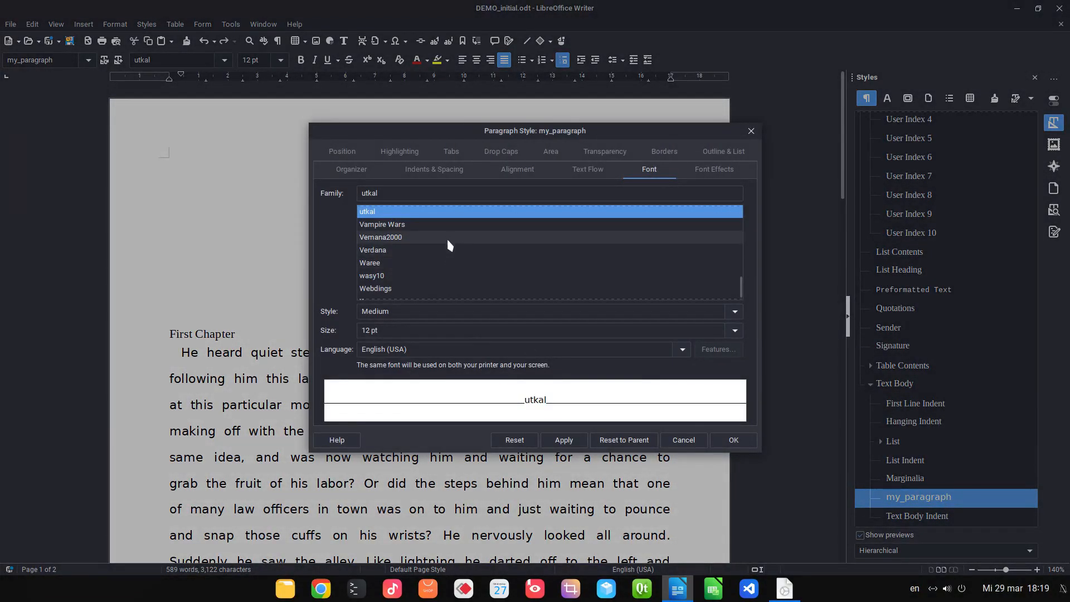
scroll(451, 238, "up", 3)
left_click(452, 238)
left_click(451, 226)
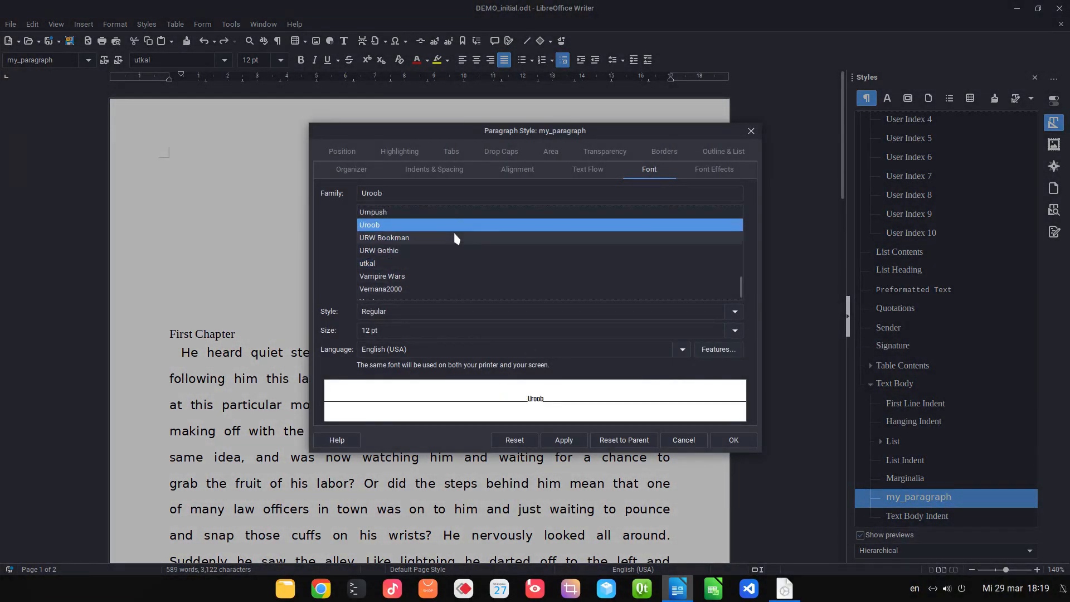
left_click(452, 238)
left_click(575, 442)
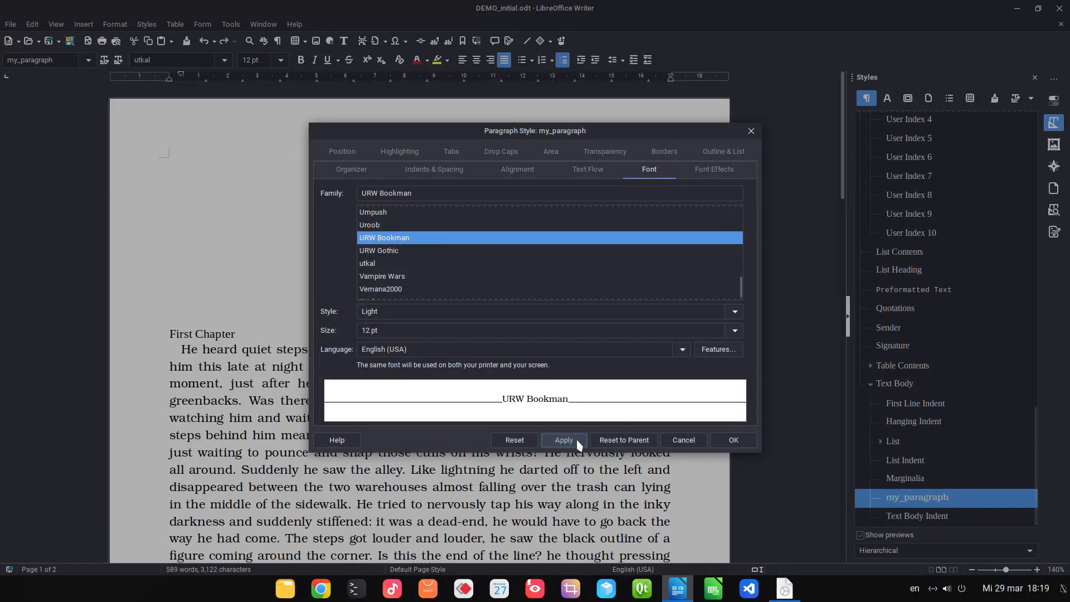
left_click(734, 439)
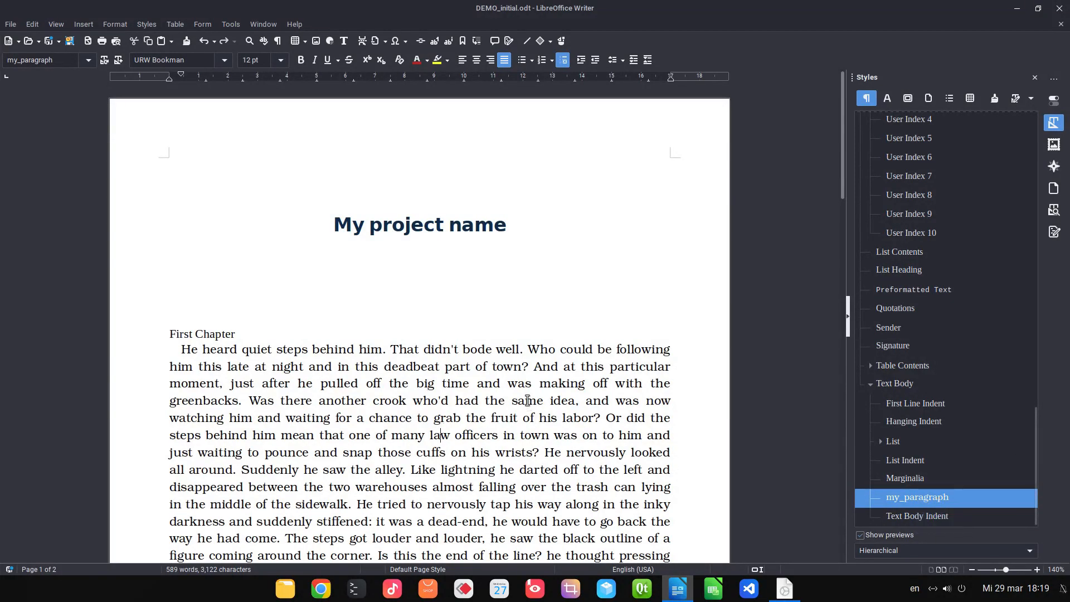
Place the cursor in the "First Chapter" line and create a style based on Heading 1 named my_chapter with AutoUpdate enabled.
scroll(526, 399, "down", 5)
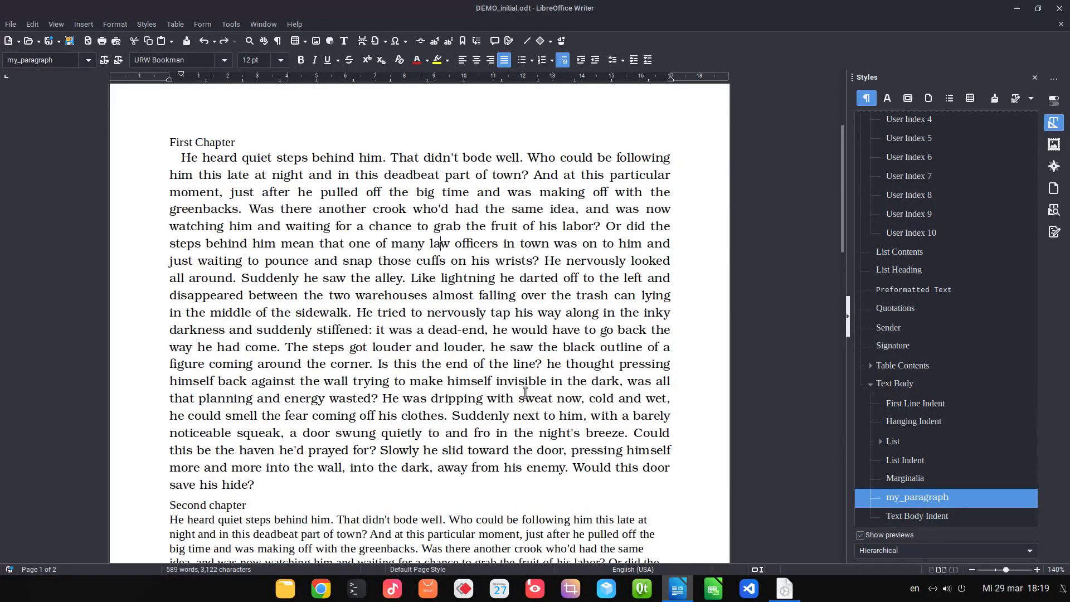
scroll(525, 391, "up", 4)
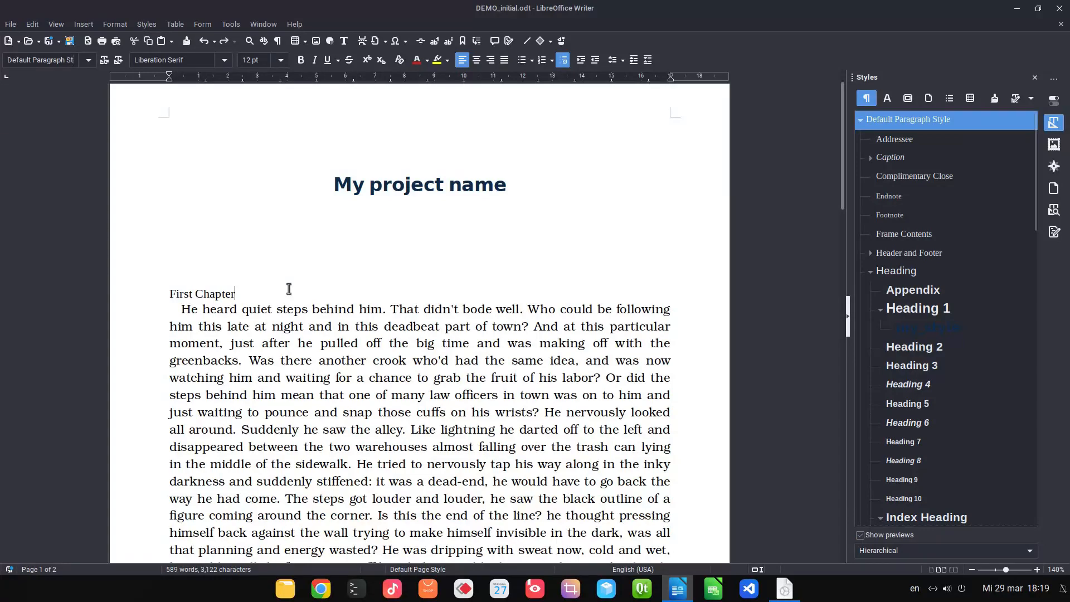
right_click(893, 314)
left_click(918, 322)
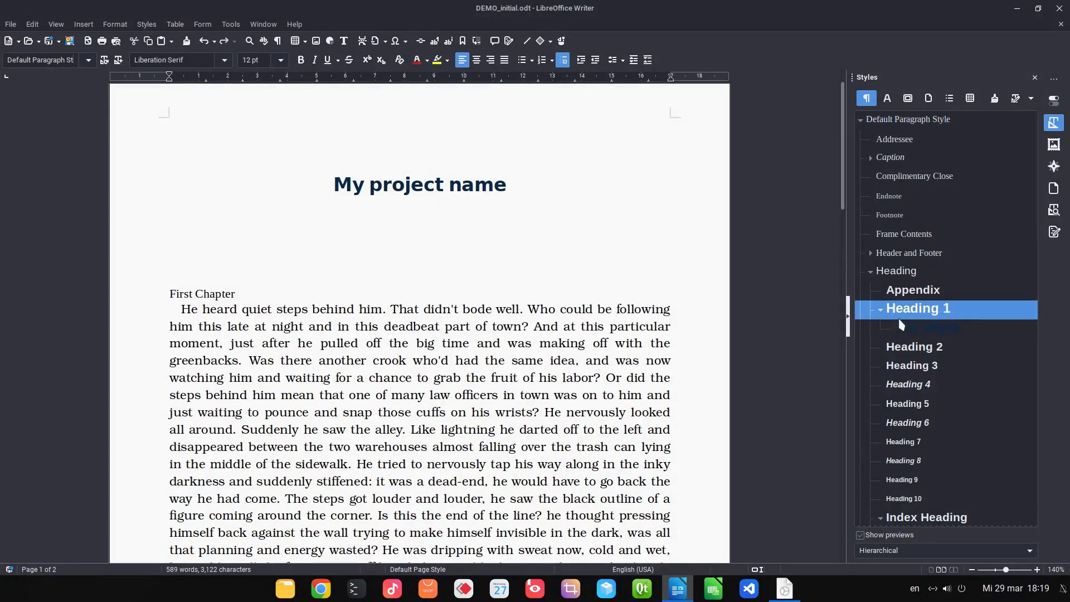
double_click(466, 202)
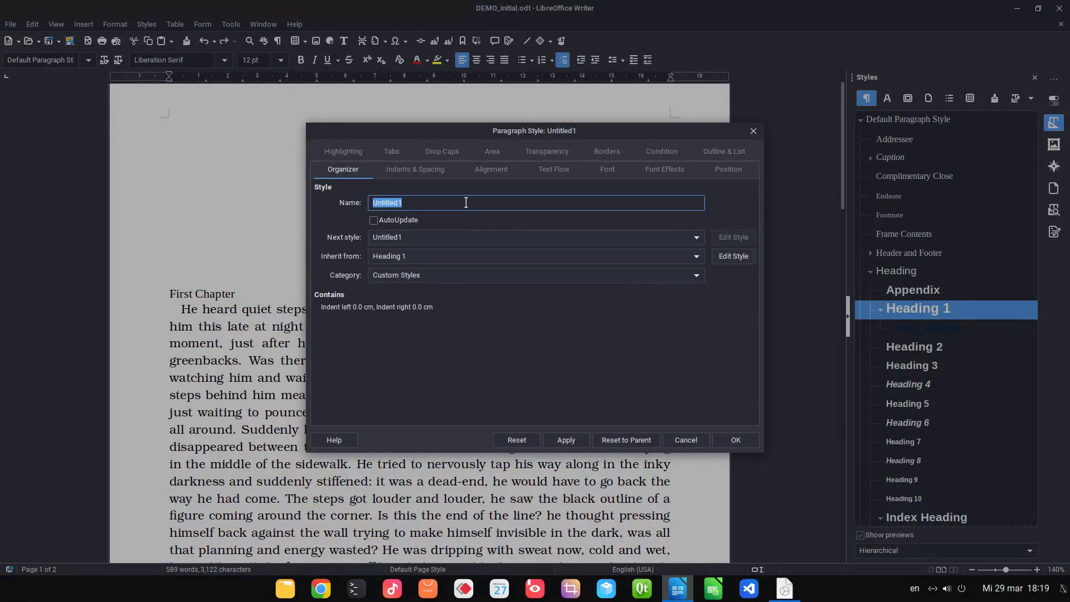
type("my_chapter")
left_click(420, 221)
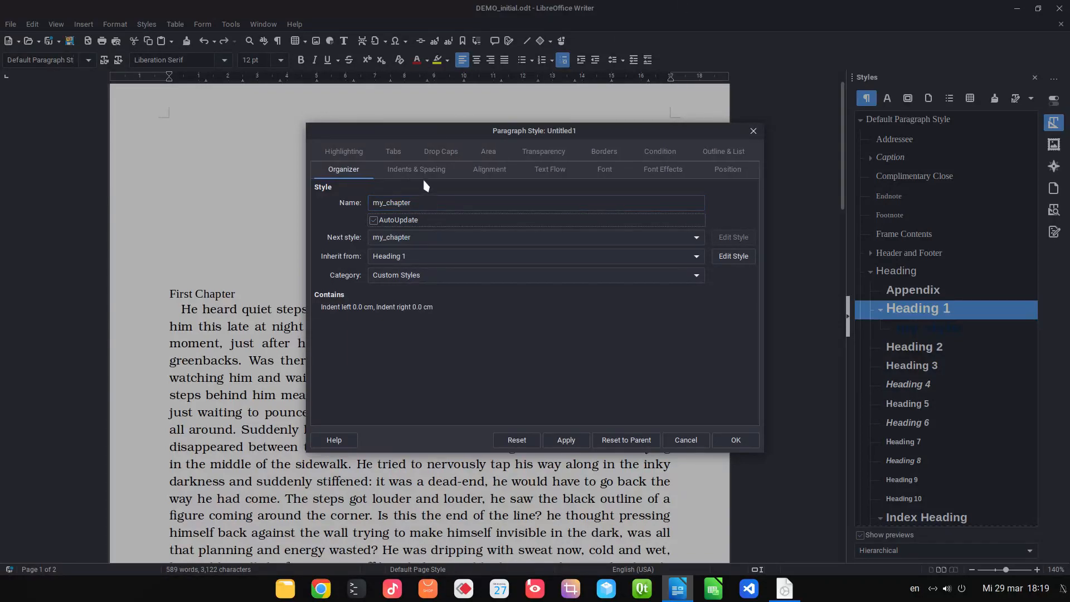
Try indents of 1 cm before text and 2 cm after text for the my_chapter style.
left_click(422, 174)
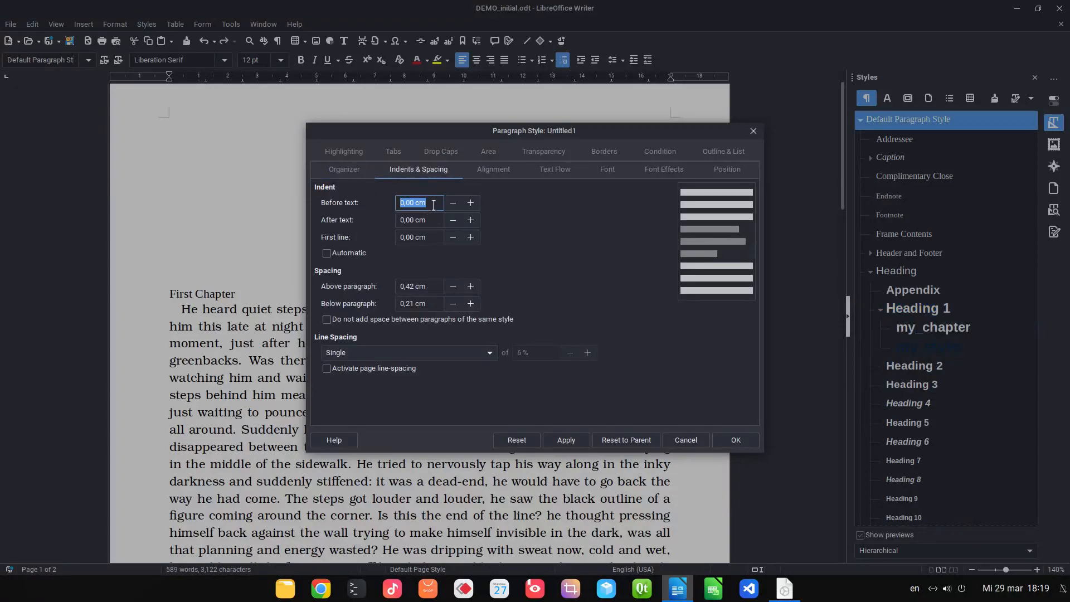
left_click(471, 220)
left_click(471, 220)
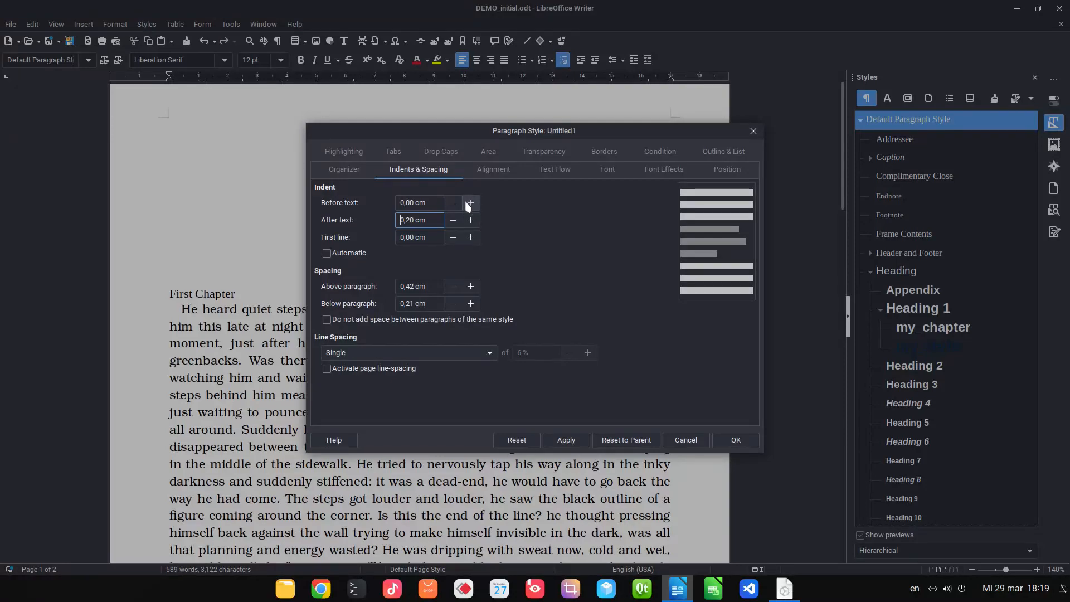
left_click(471, 204)
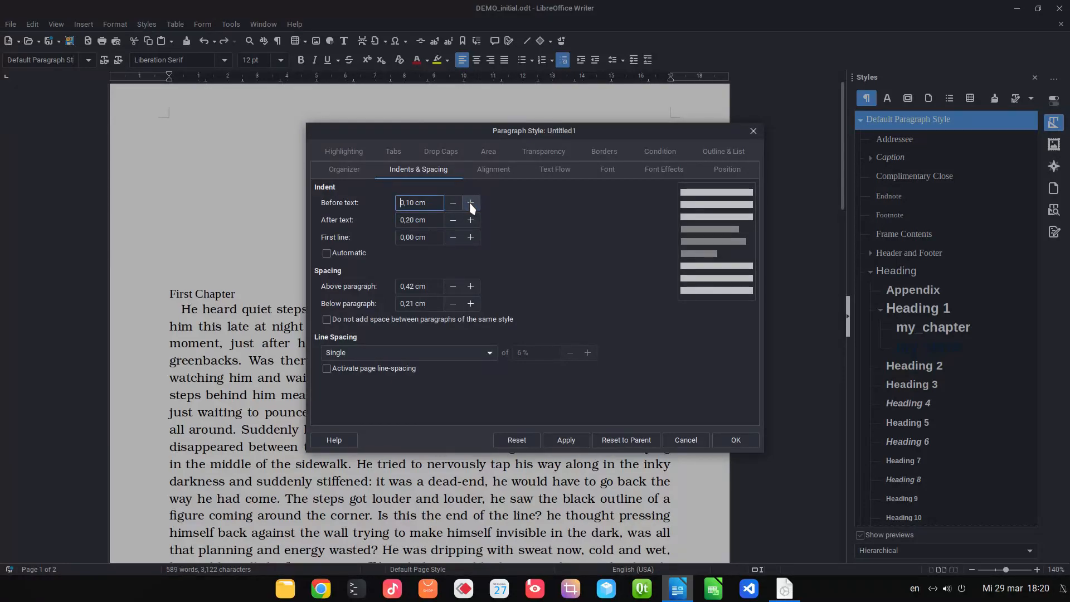
key("ctrl+a")
type("1")
key("Tab")
type("2")
key("Tab")
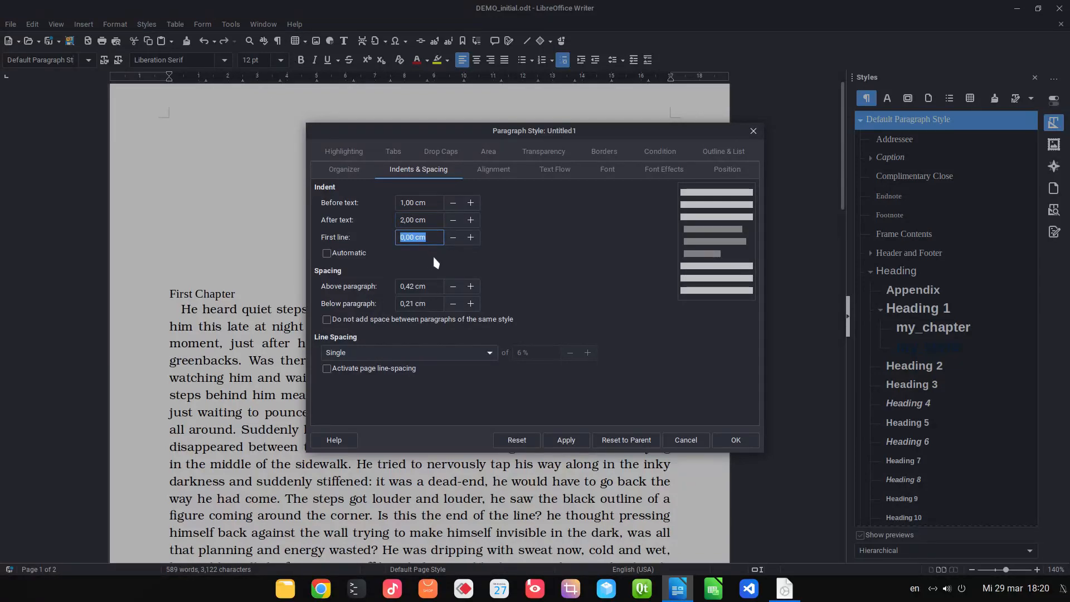
Set the my_chapter style's indents before and after text back to 0 cm.
left_click(420, 202)
type("0")
key("Tab")
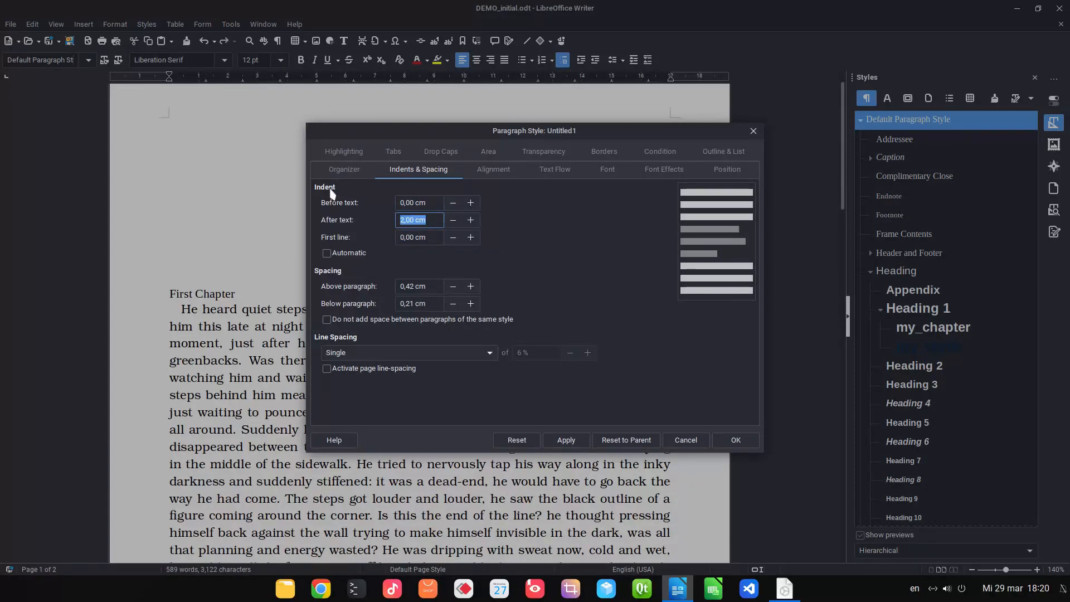
type("0")
key("Tab")
Set the my_chapter style's spacing to 3 cm above and 1 cm below the paragraph, with 1.5 Lines line spacing.
key("Tab")
key("Tab")
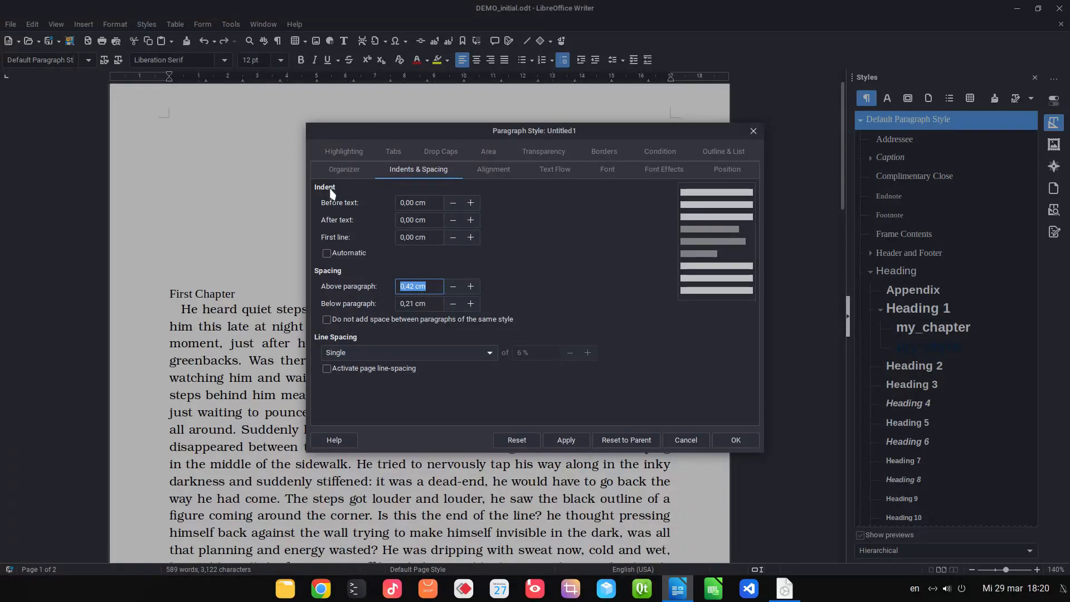
key("Tab")
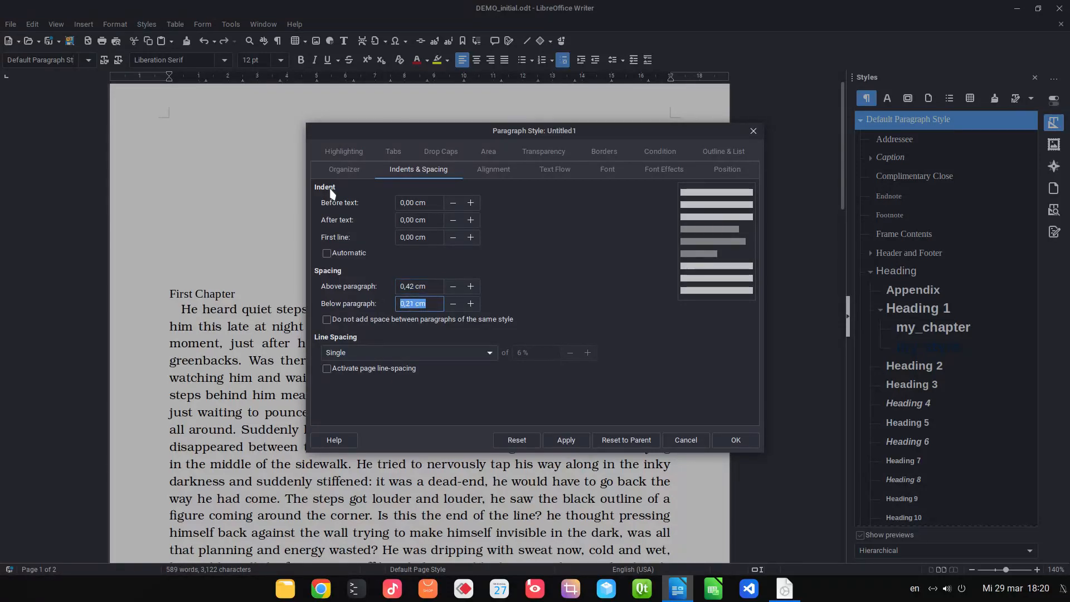
type("1")
key("shift+Tab")
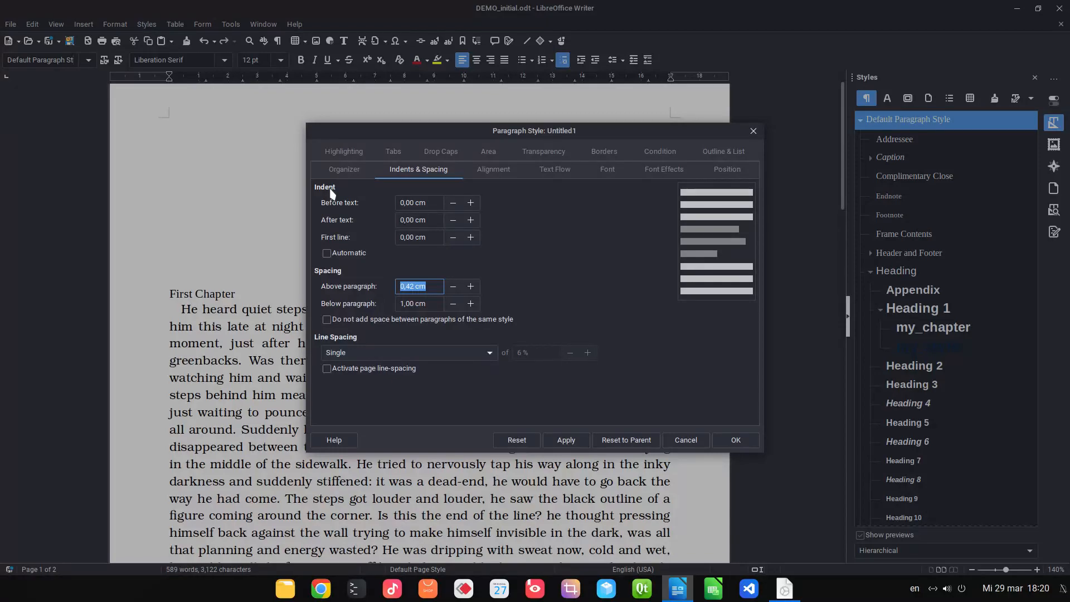
type("3")
key("Tab")
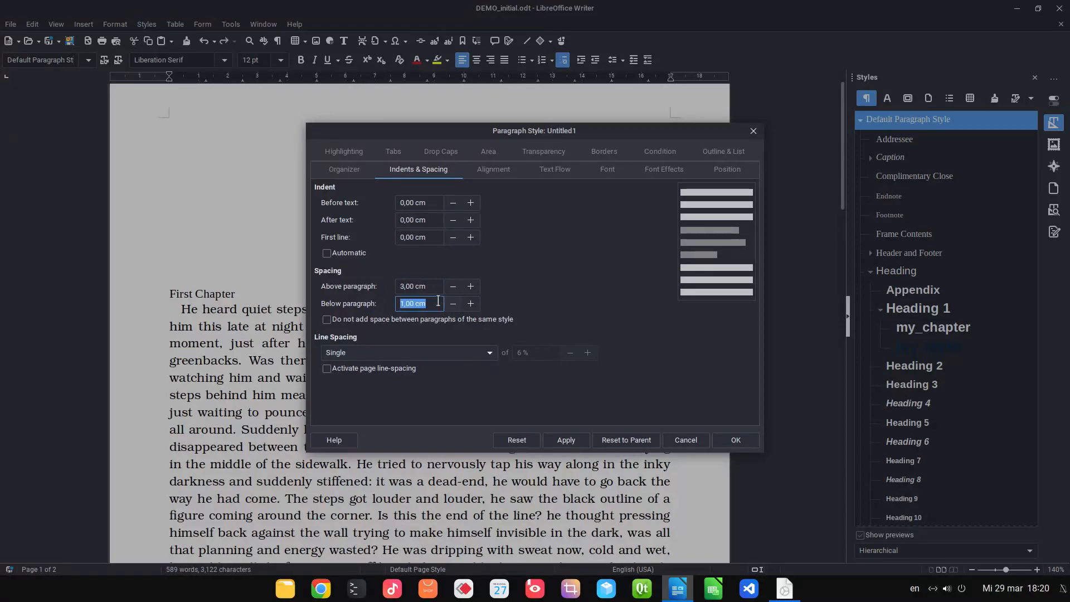
left_click(424, 352)
left_click(420, 391)
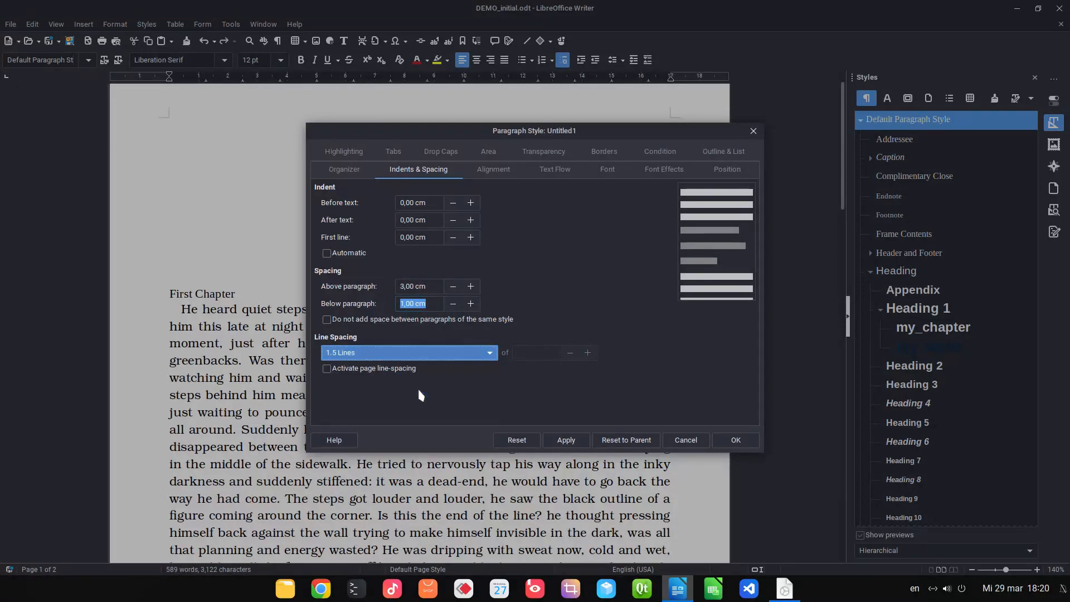
Preview the font families near the end of the list and choose URW Bookman for the my_chapter style.
left_click(493, 169)
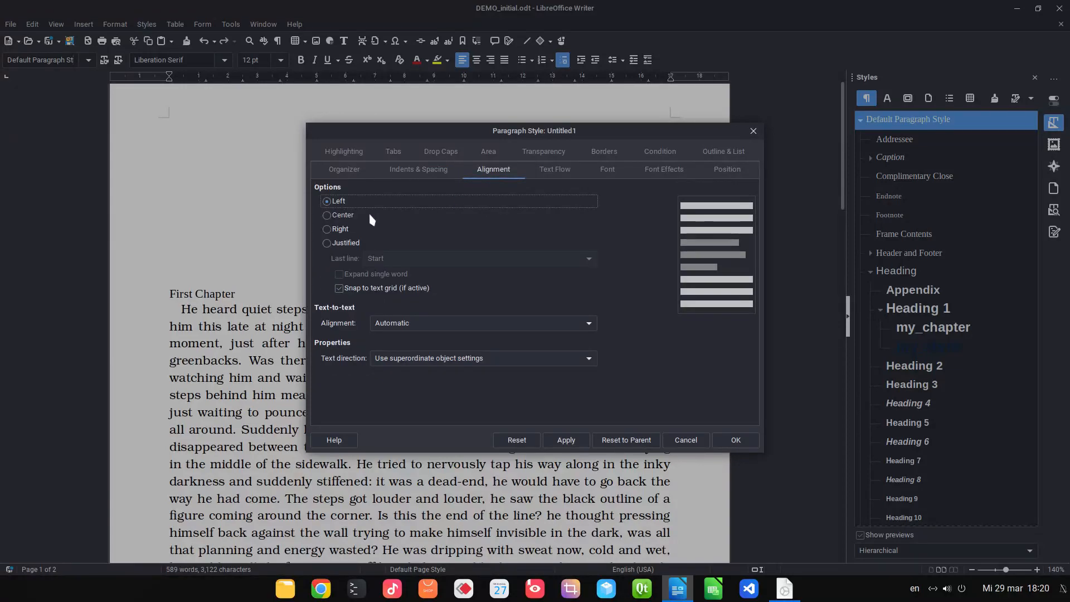
left_click(550, 170)
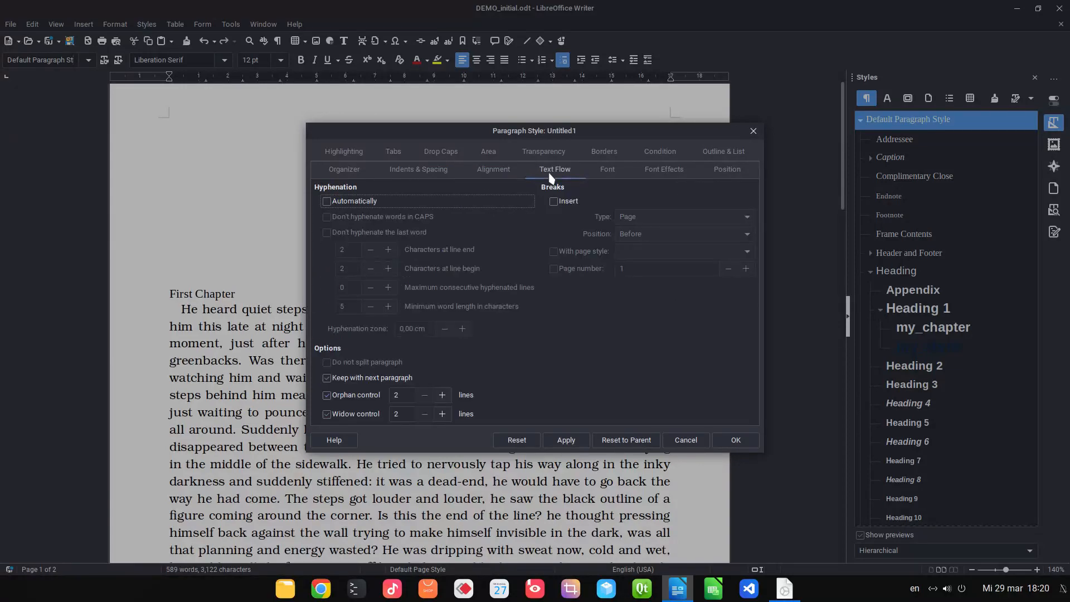
left_click(606, 170)
left_click(446, 236)
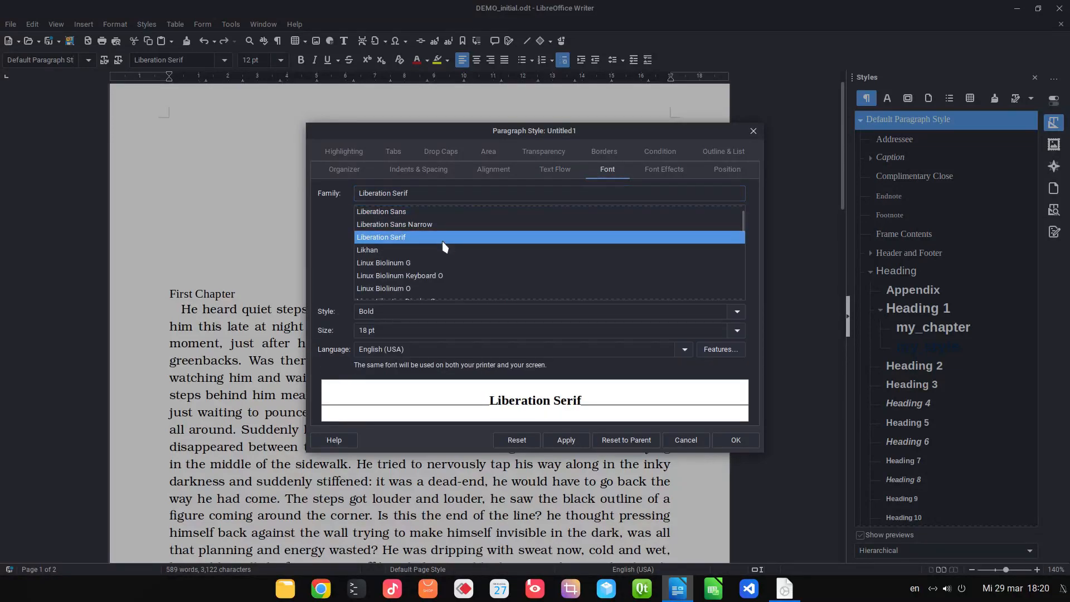
scroll(453, 253, "down", 2)
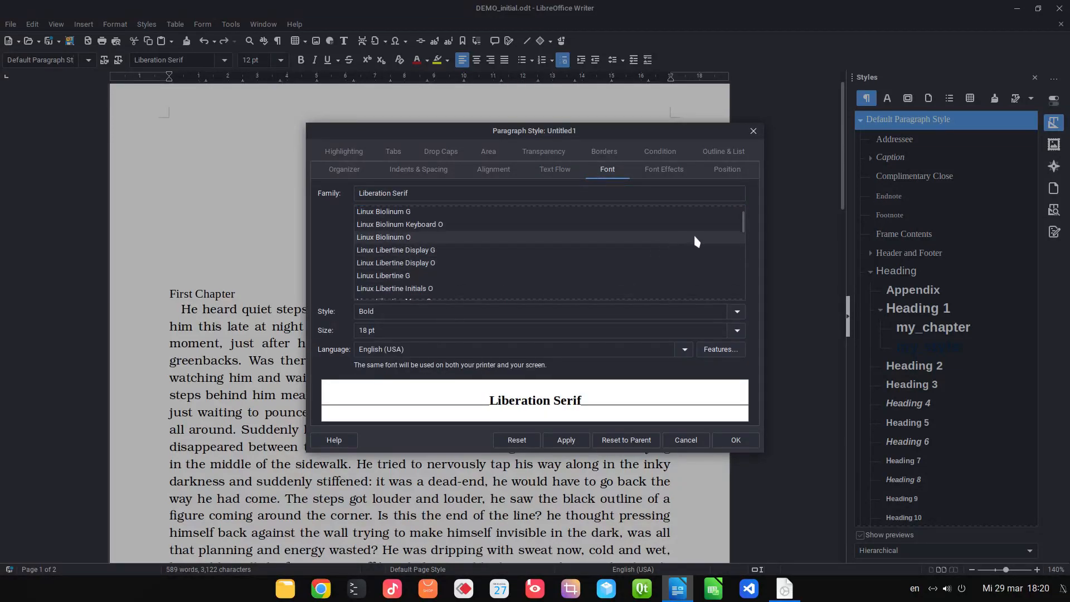
left_click_drag(744, 222, 748, 300)
scroll(443, 228, "up", 1)
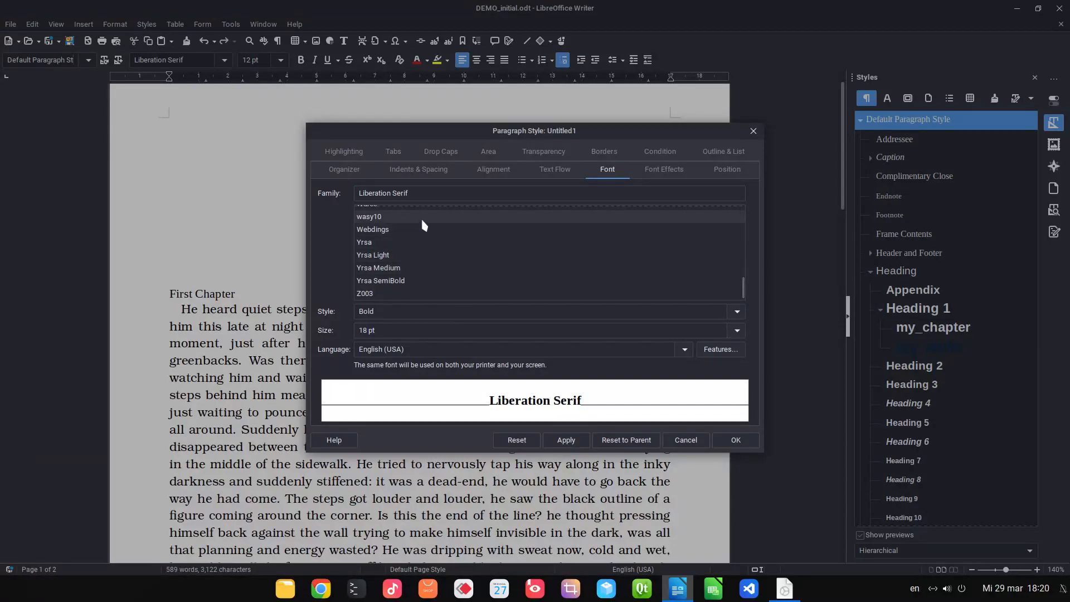
scroll(421, 217, "up", 1)
scroll(420, 228, "down", 1)
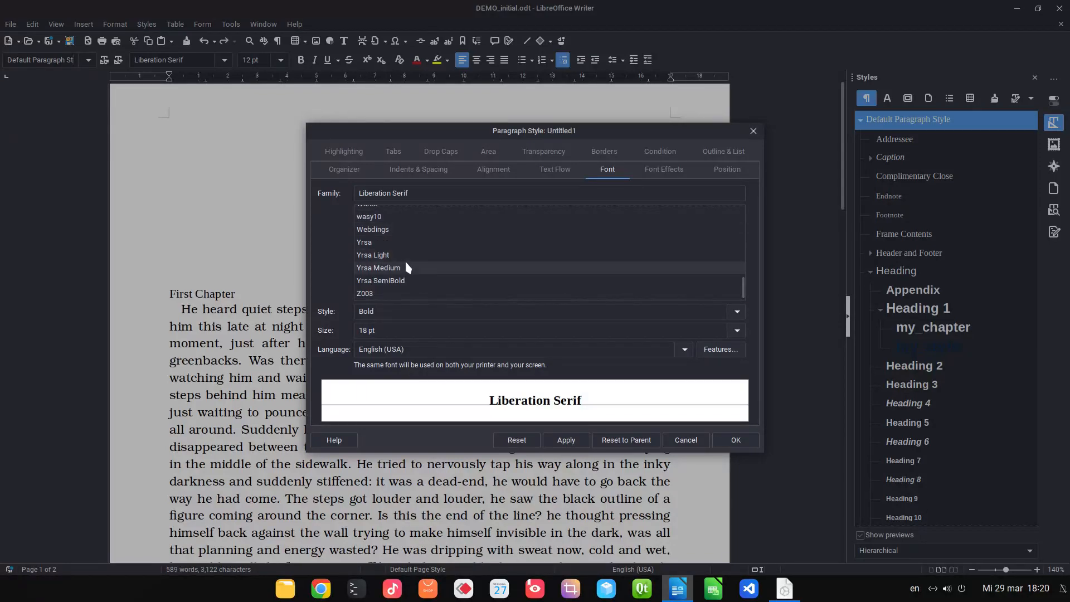
left_click(406, 243)
key("Up")
key("Up")
key("Up")
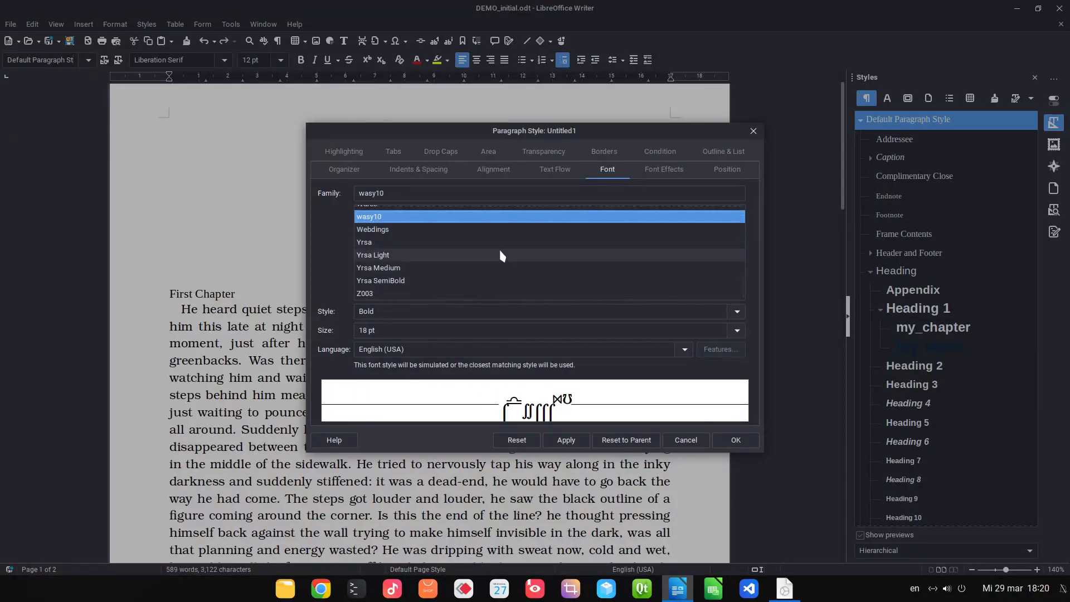
key("Up")
key("Up")
key("Up")
key("Up")
key("Up")
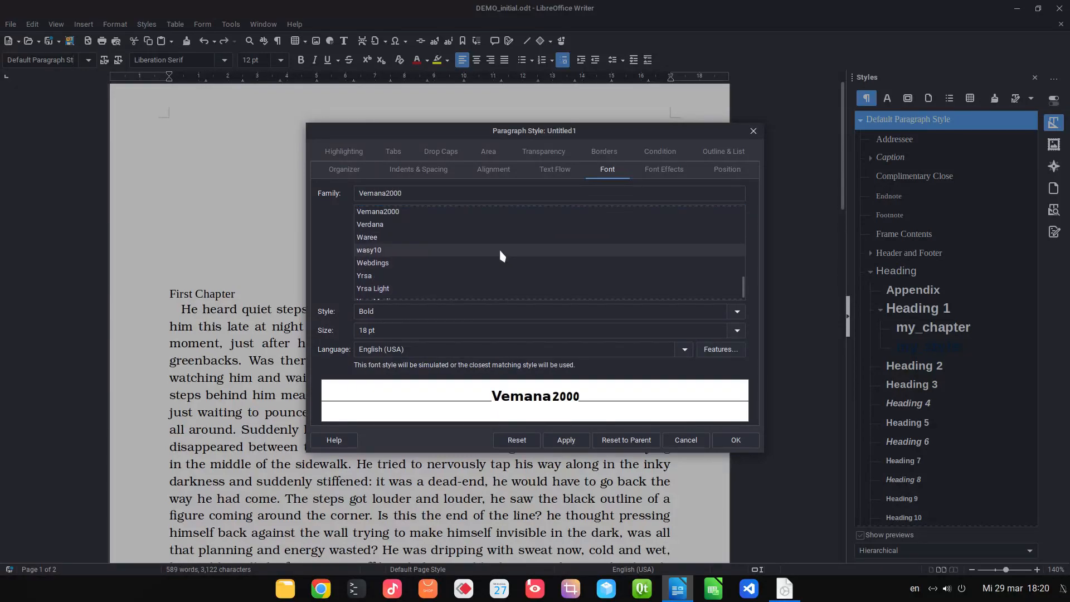
key("Down")
key("Up")
key("Up")
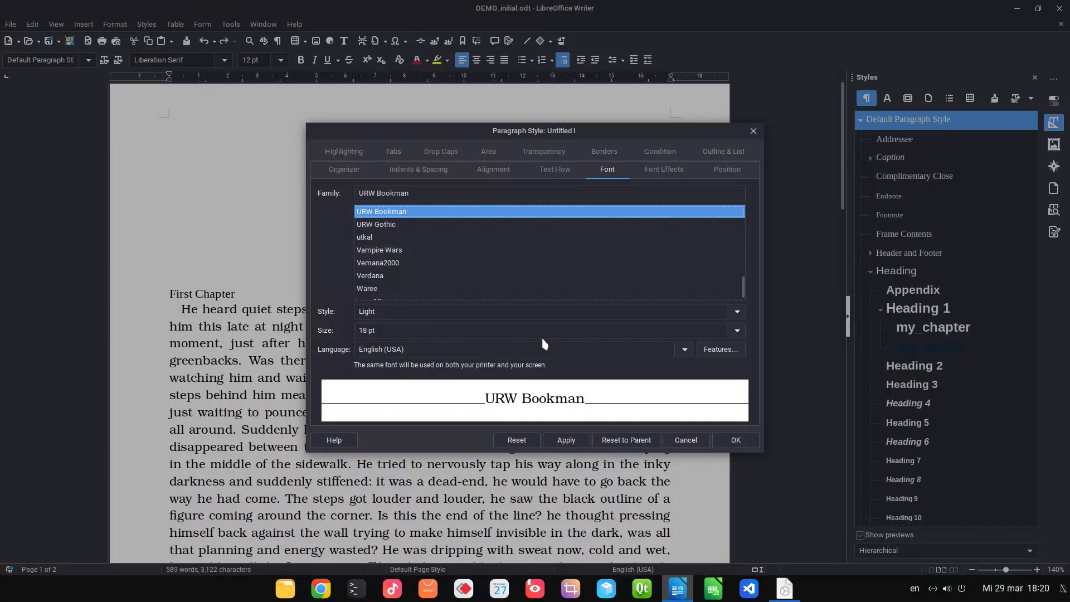
Set the chapter font's style to Demi and its size to 16 pt.
left_click(736, 312)
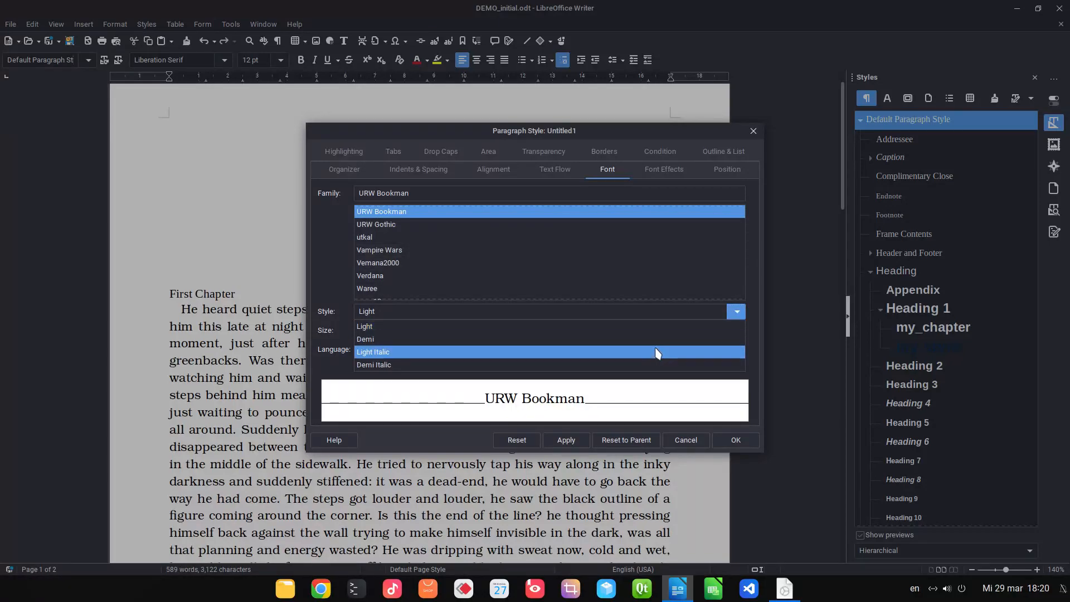
left_click(625, 344)
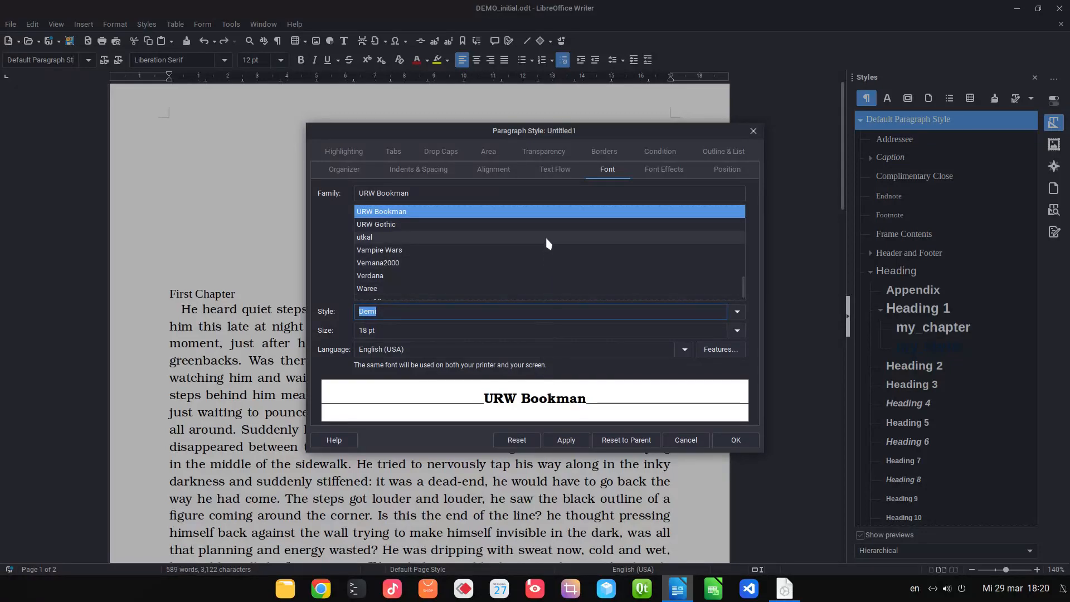
left_click(734, 332)
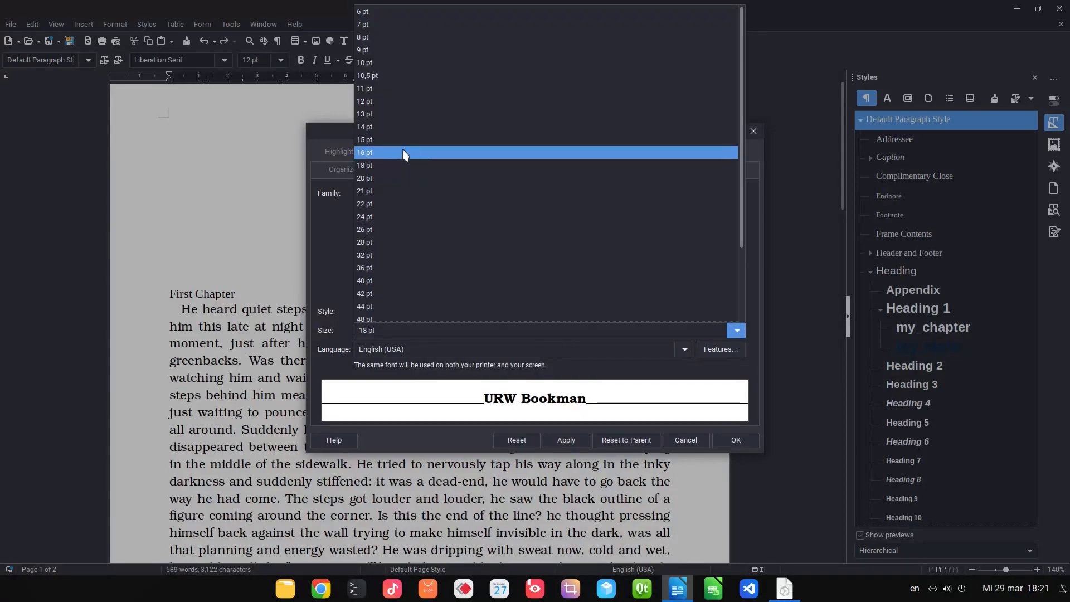
left_click(400, 130)
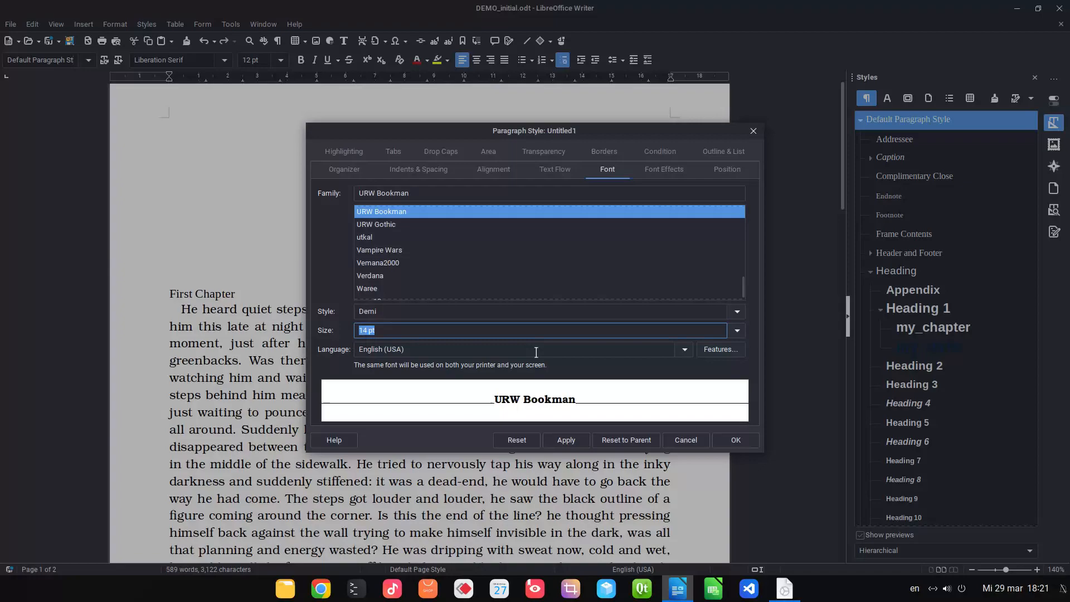
left_click(736, 331)
left_click(407, 152)
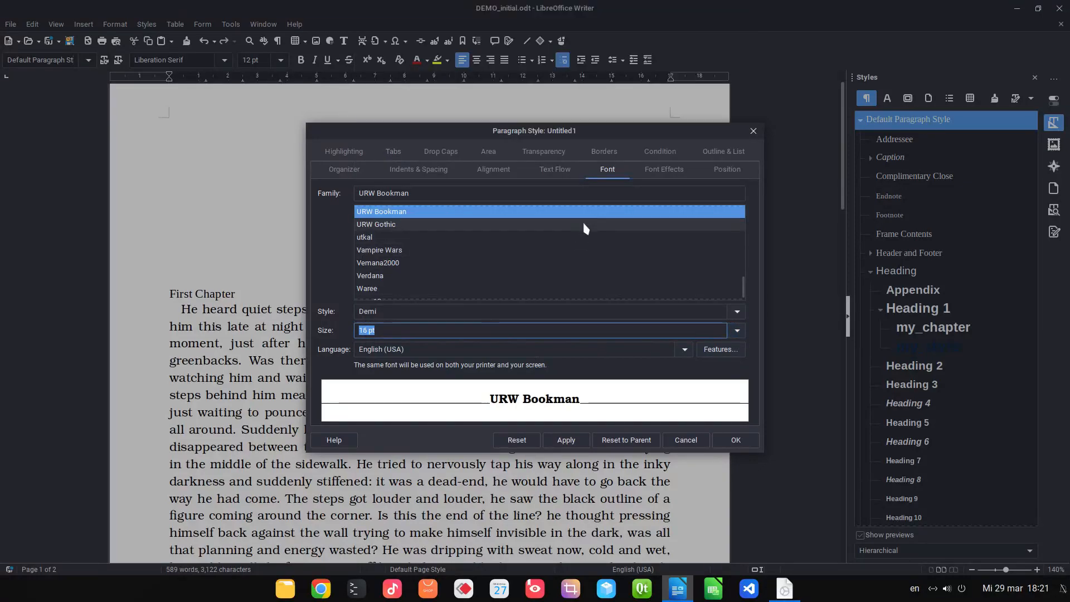
Set the chapter style's font color to Dark Gray 2 and apply the changes.
left_click(654, 174)
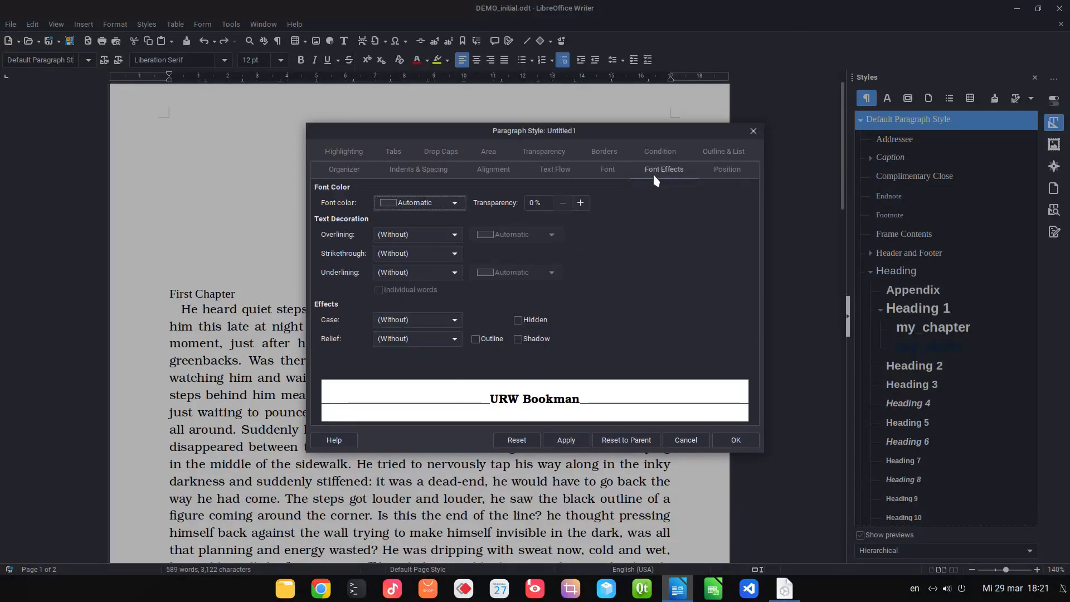
left_click(443, 204)
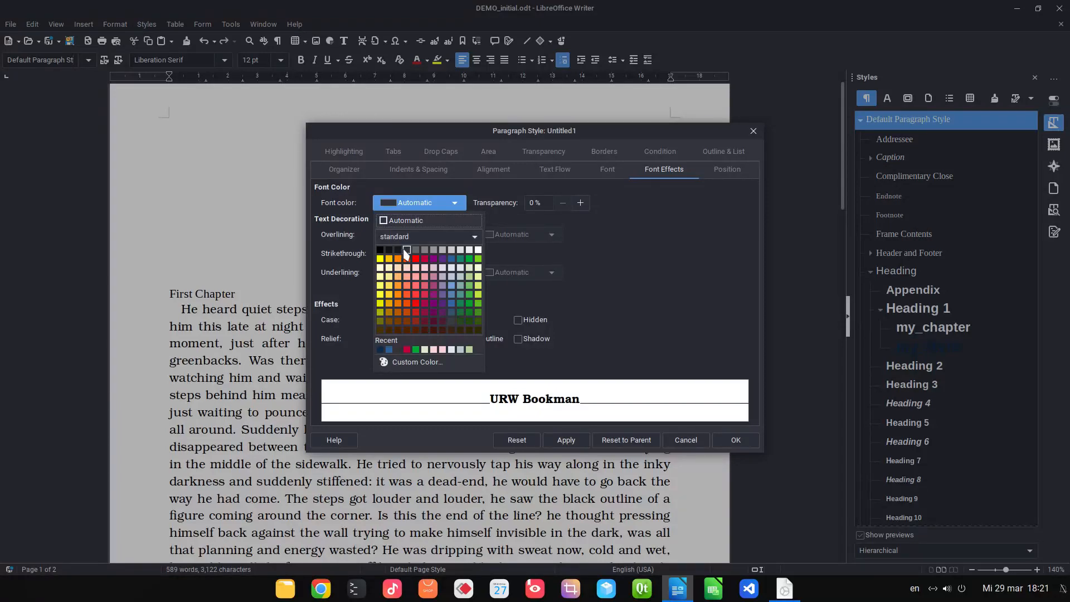
left_click(398, 250)
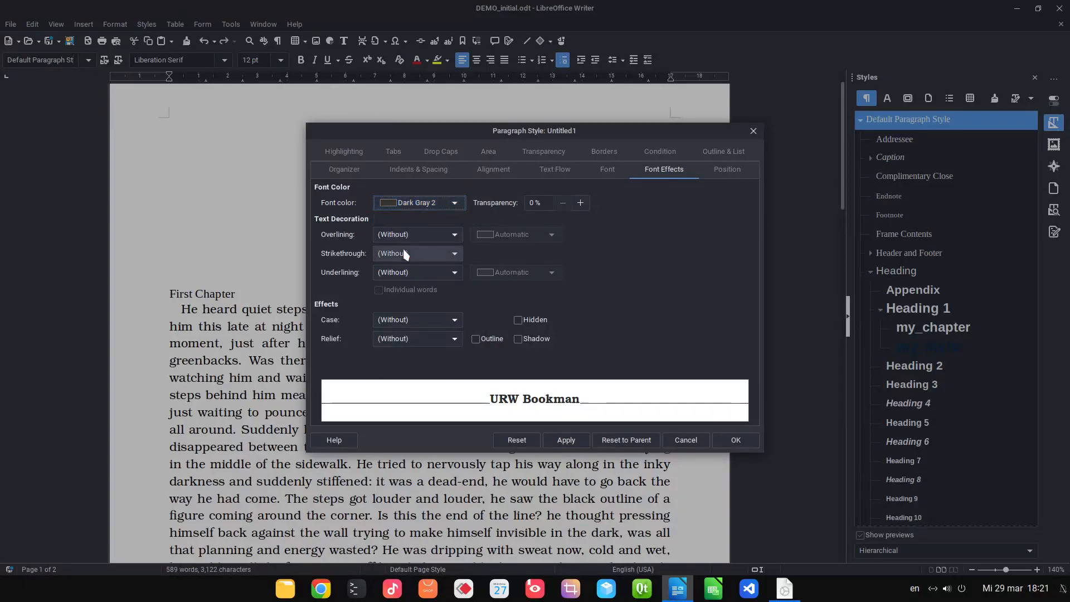
left_click(720, 169)
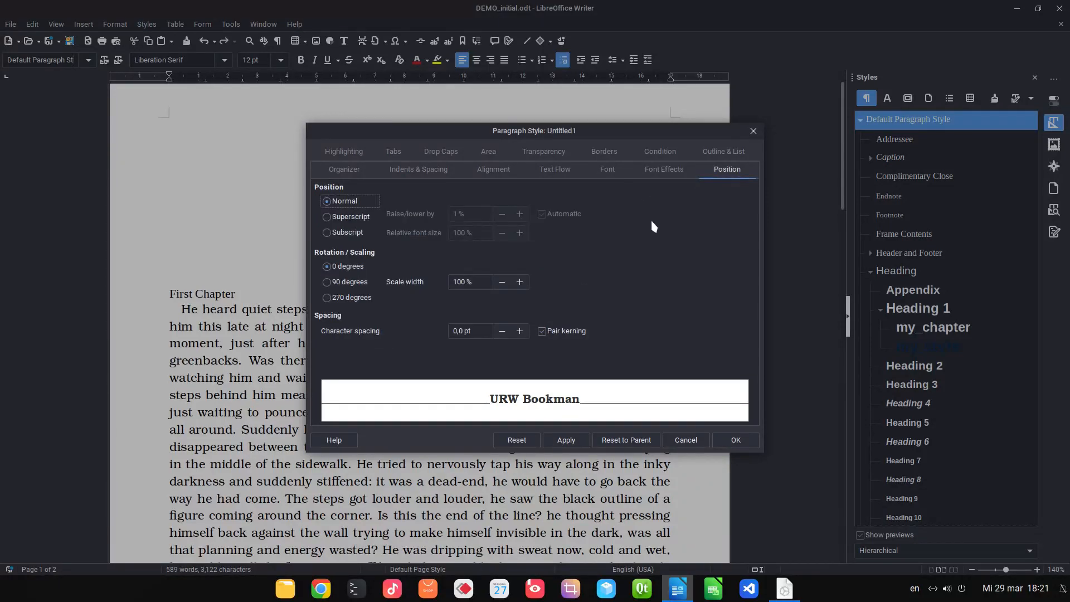
left_click(565, 439)
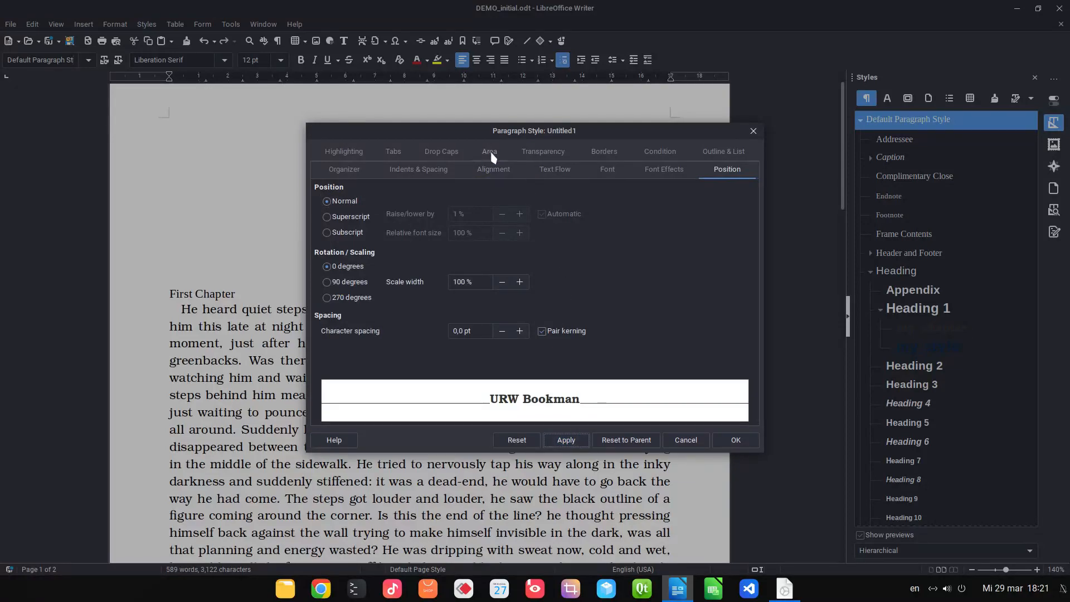
Add a border line on the left side of the chapter paragraph and color it Indigo.
left_click(604, 151)
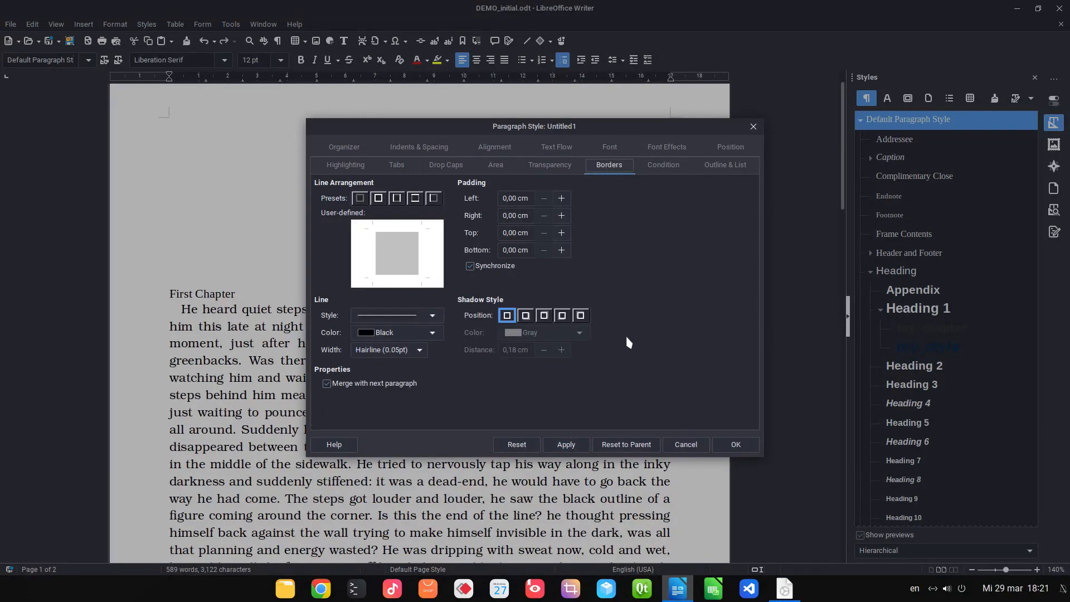
left_click(368, 260)
left_click(371, 258)
left_click(381, 334)
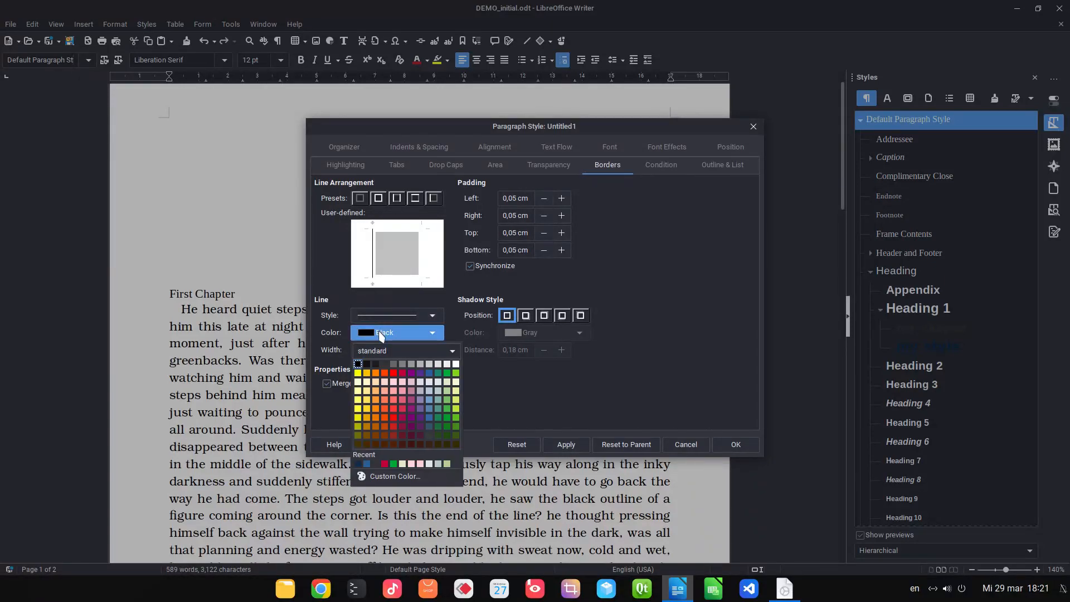
left_click(421, 374)
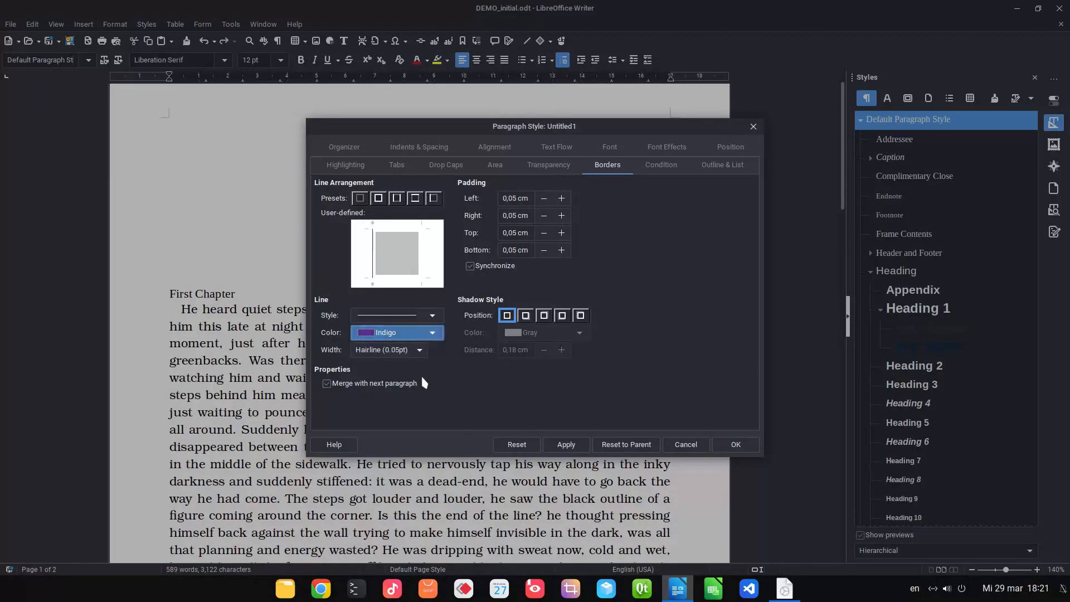
Add a bottom border line to the chapter paragraph and set the border width to Medium (1.5pt).
left_click(405, 278)
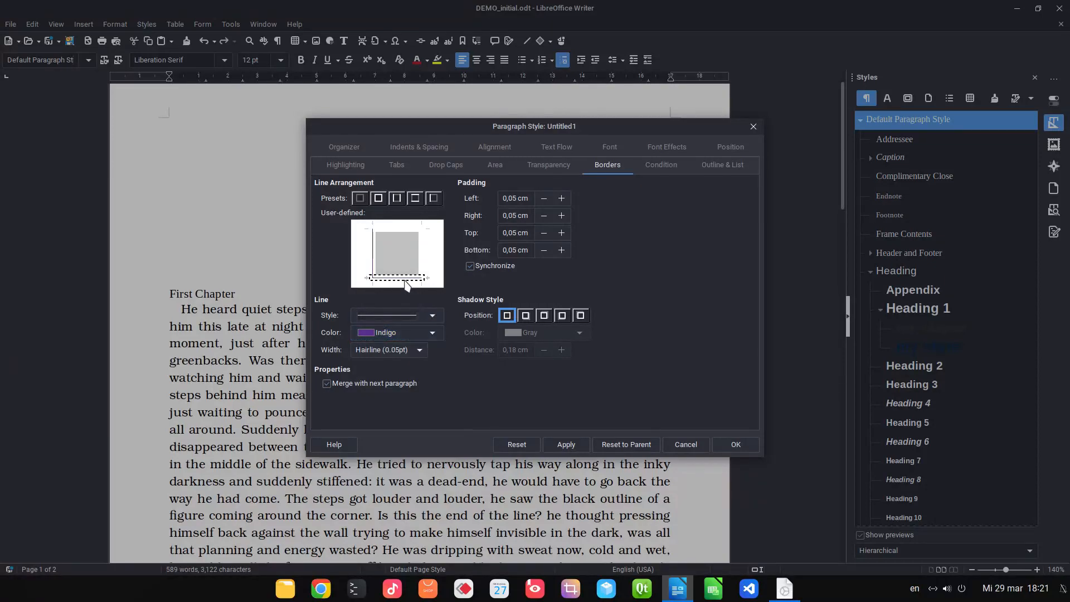
left_click(373, 266)
left_click(401, 349)
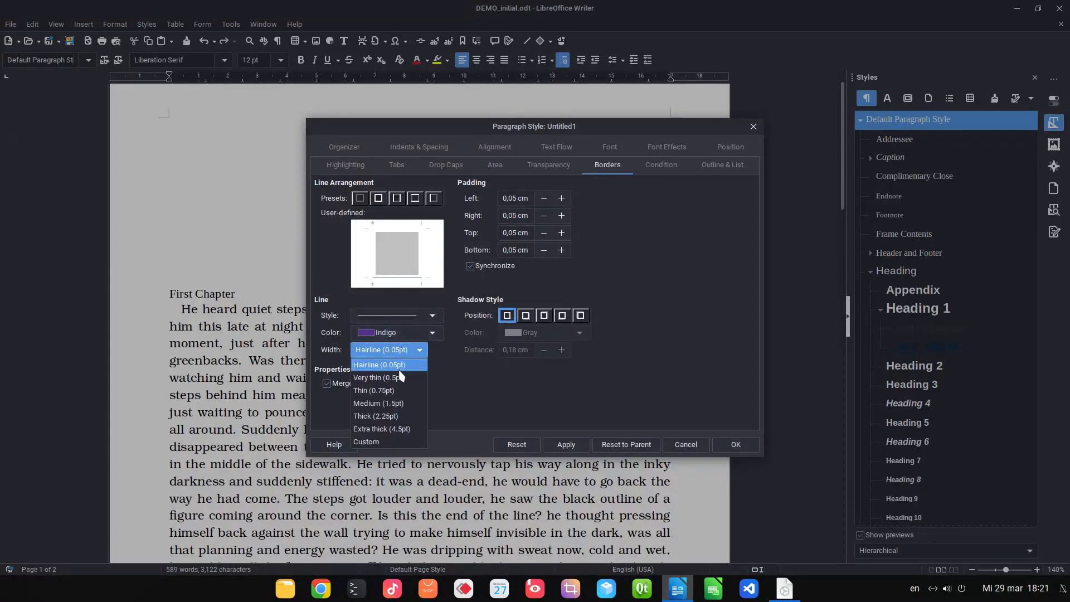
left_click(397, 406)
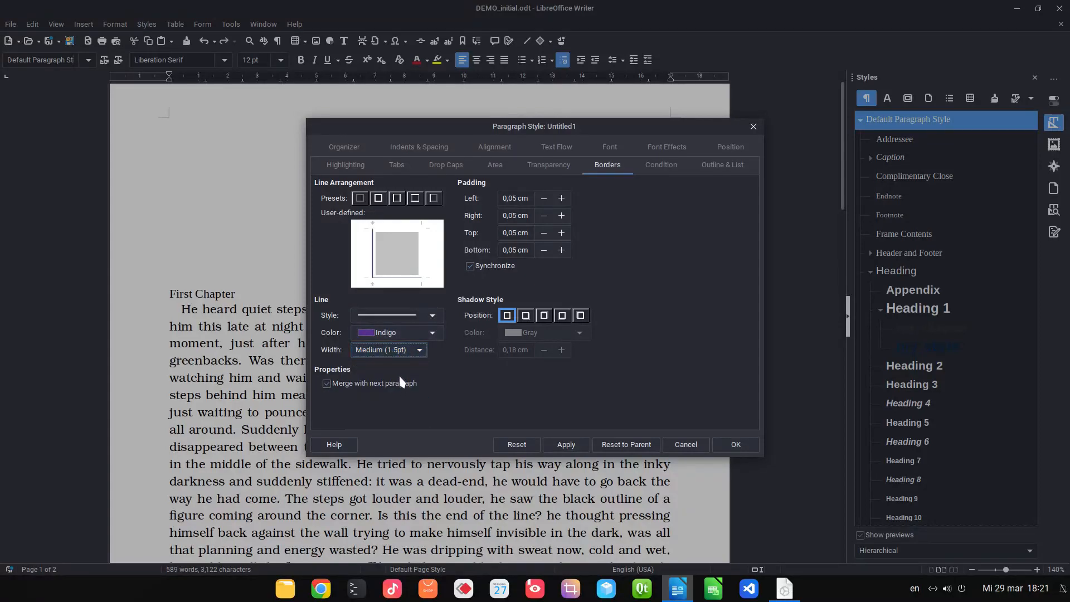
Remove the chapter style's left border line, set the bottom line's color to #0C2A4A and width to Thick (2.25pt), and save the style.
left_click(377, 275)
left_click(393, 279)
left_click(432, 334)
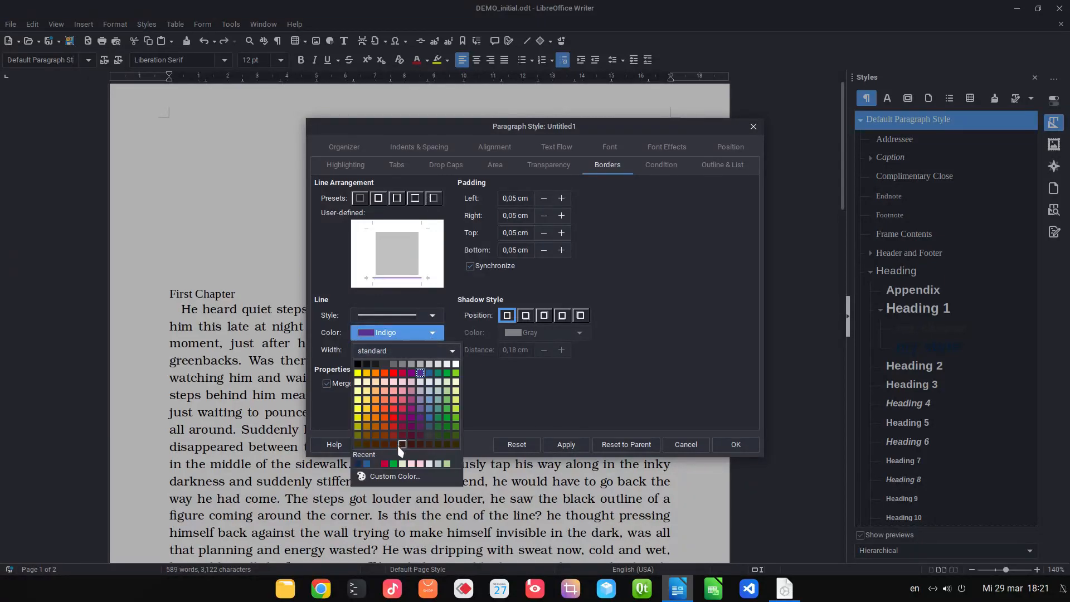
left_click(359, 464)
left_click(413, 351)
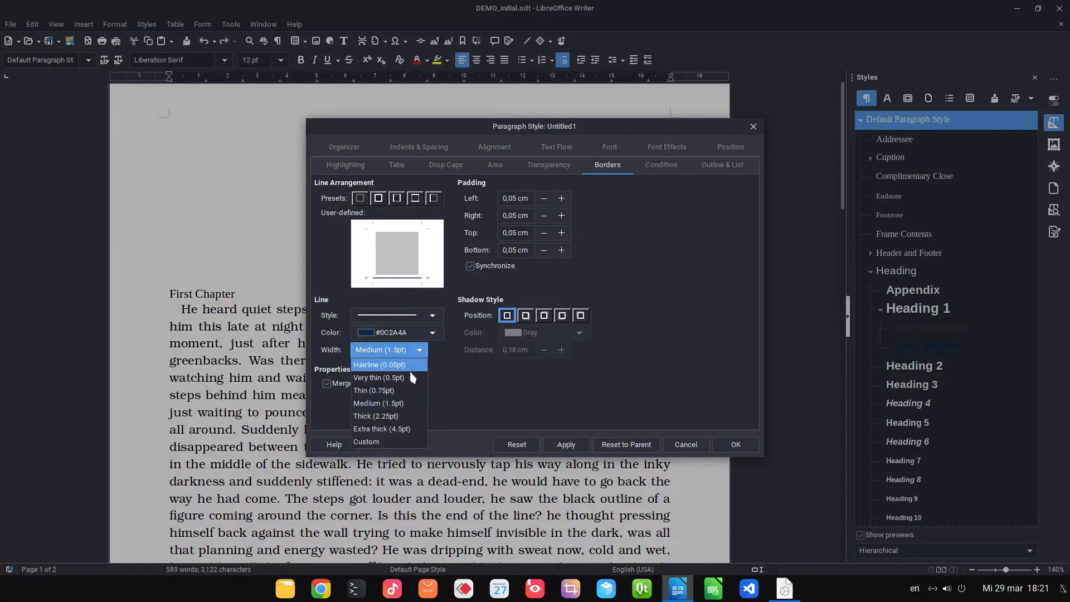
left_click(398, 416)
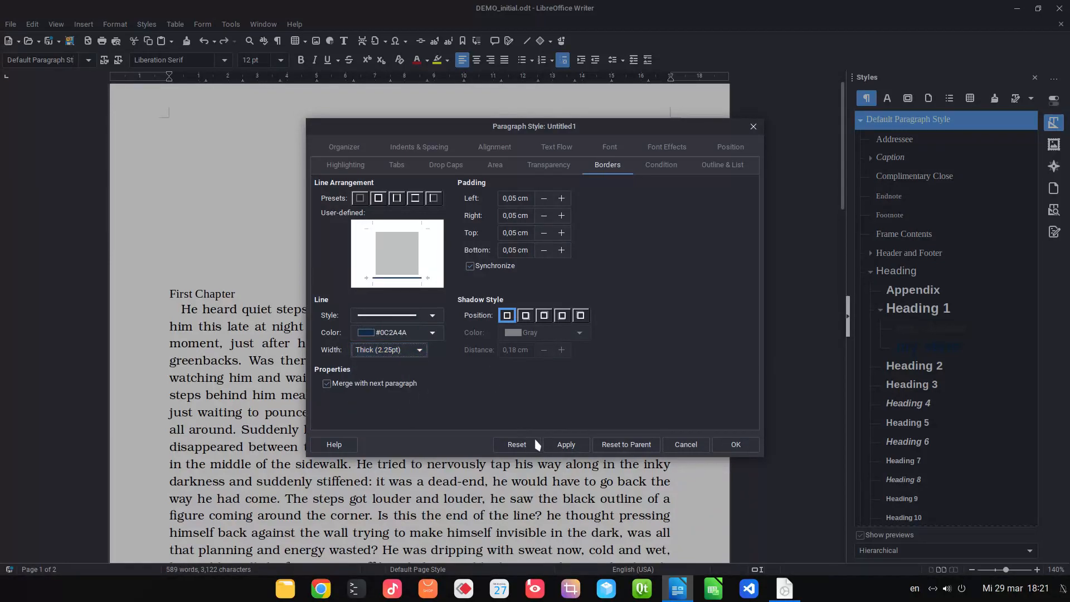
left_click(568, 444)
left_click(724, 444)
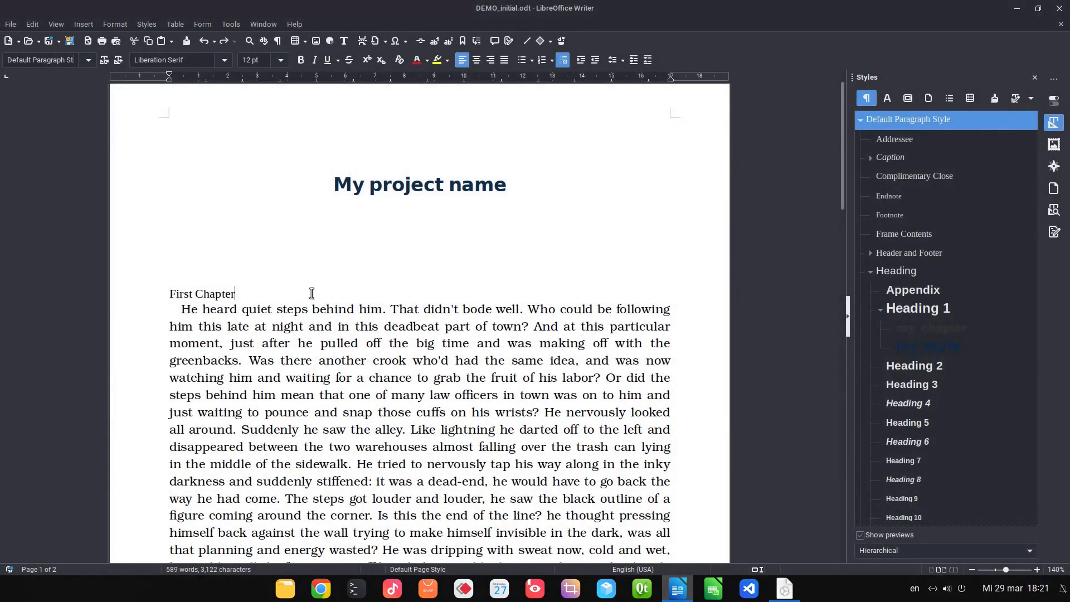
Apply the my_chapter paragraph style to the "First Chapter" and "Second chapter" headings.
double_click(907, 329)
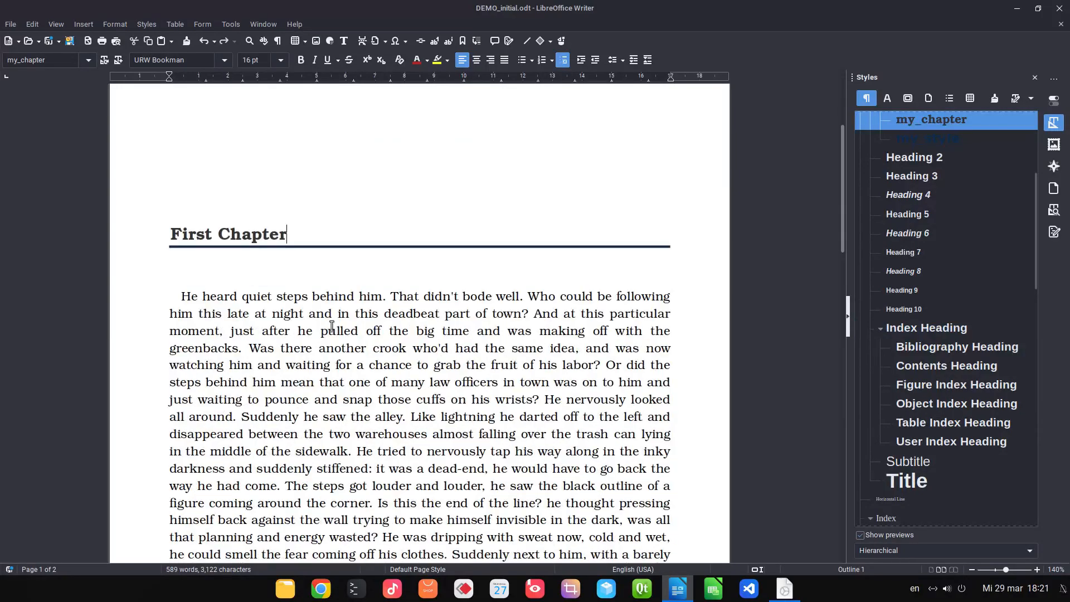
scroll(332, 325, "down", 10)
left_click(291, 252)
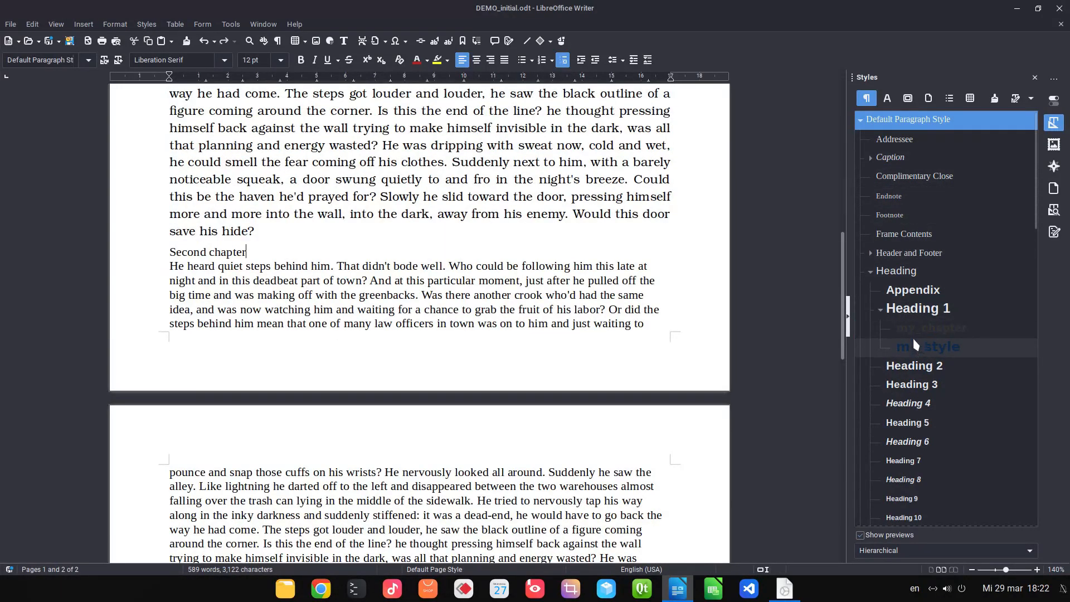
double_click(914, 329)
Filter the style list to Custom Styles, apply my_paragraph to the second chapter's body text, and review the document.
scroll(411, 382, "down", 5)
left_click(379, 384)
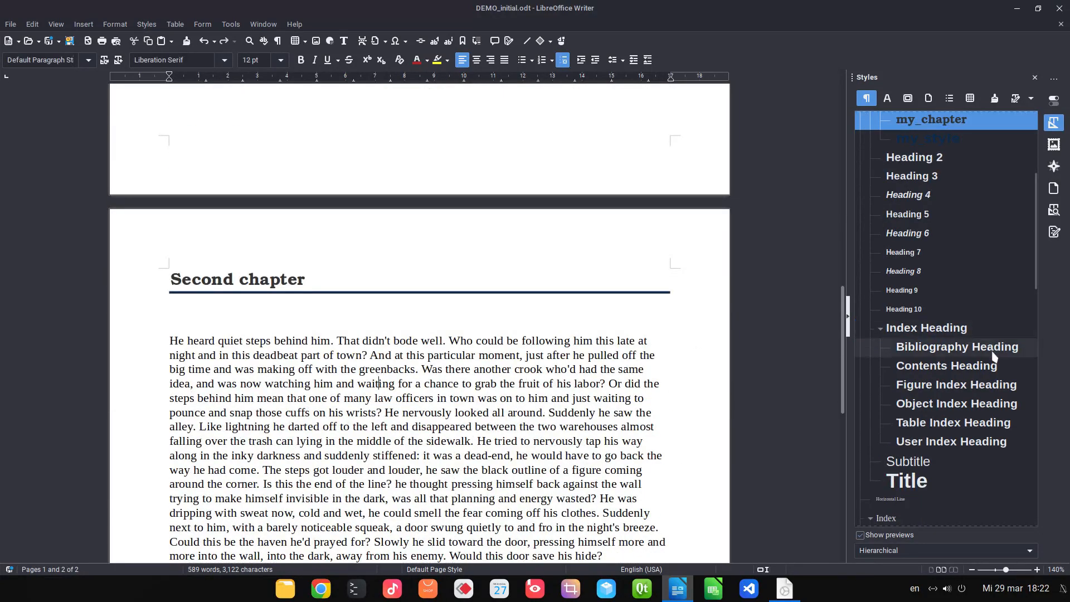
left_click(904, 551)
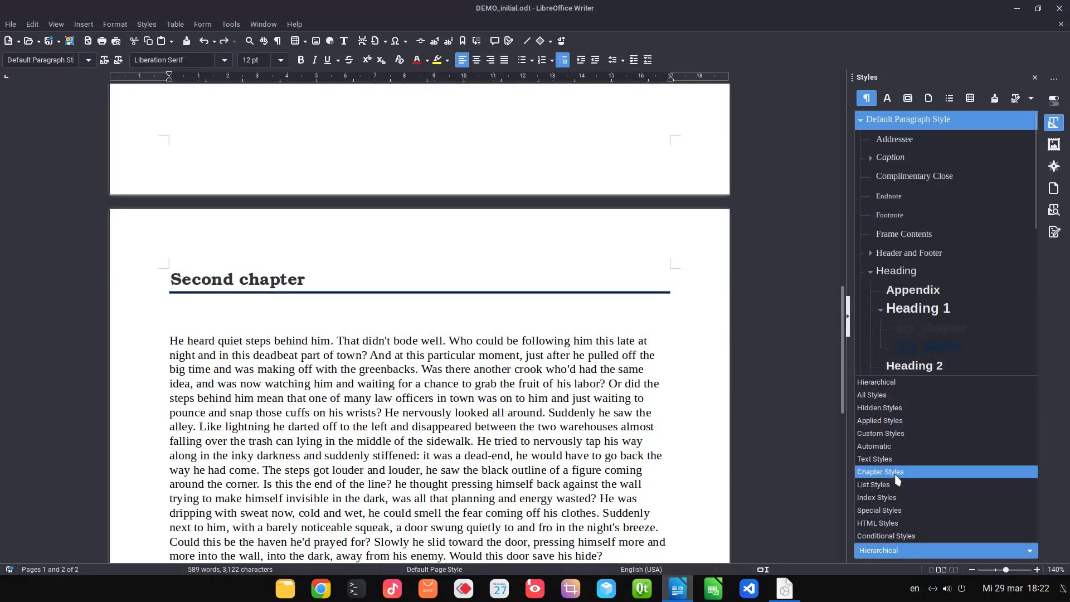
left_click(886, 433)
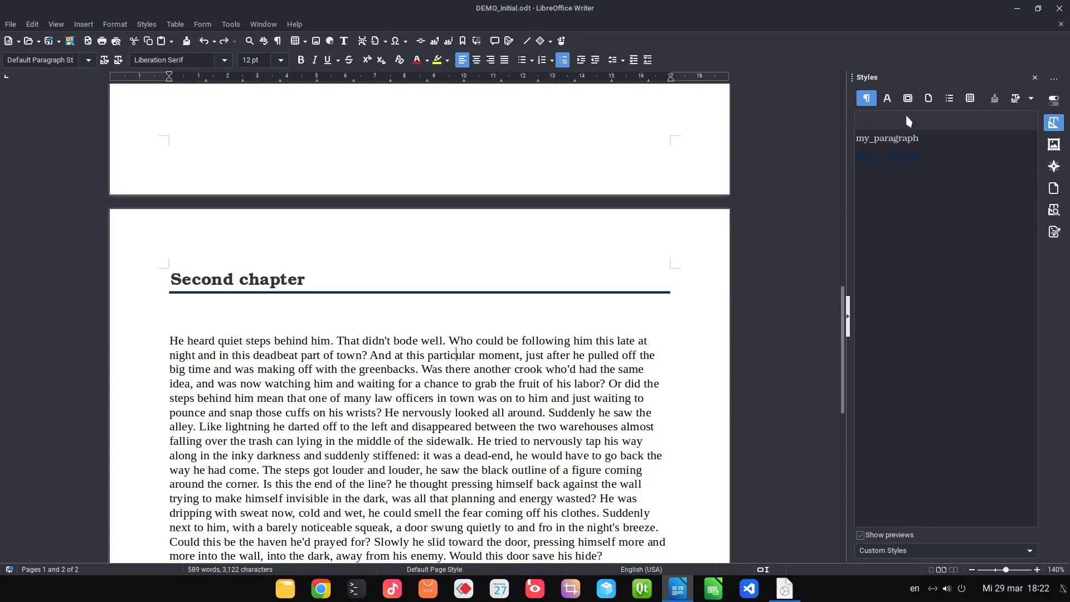
double_click(907, 138)
scroll(460, 317, "down", 7)
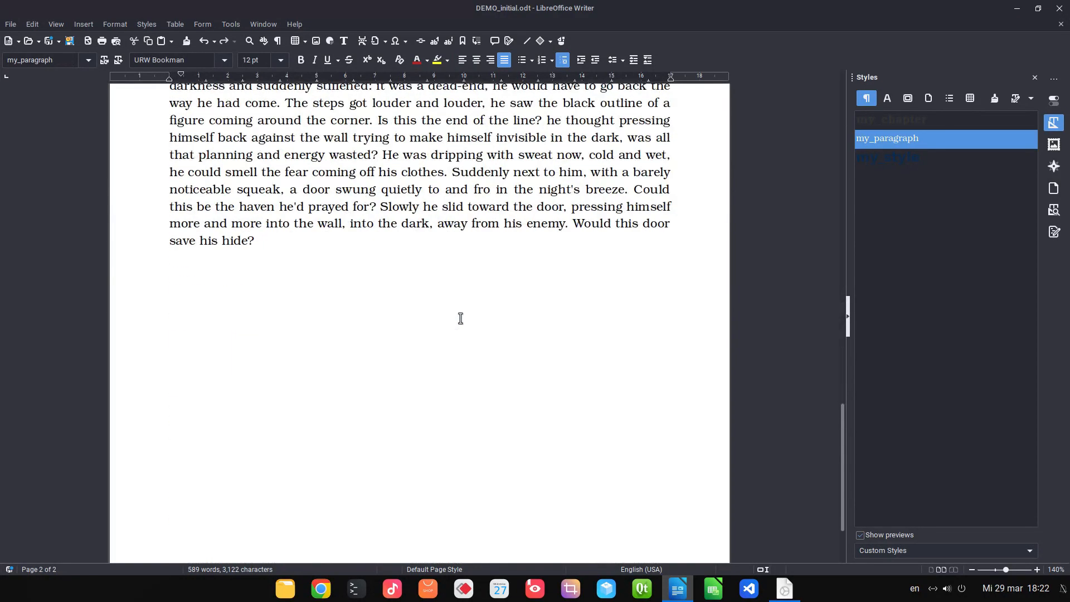
scroll(404, 326, "up", 20)
scroll(405, 326, "up", 5)
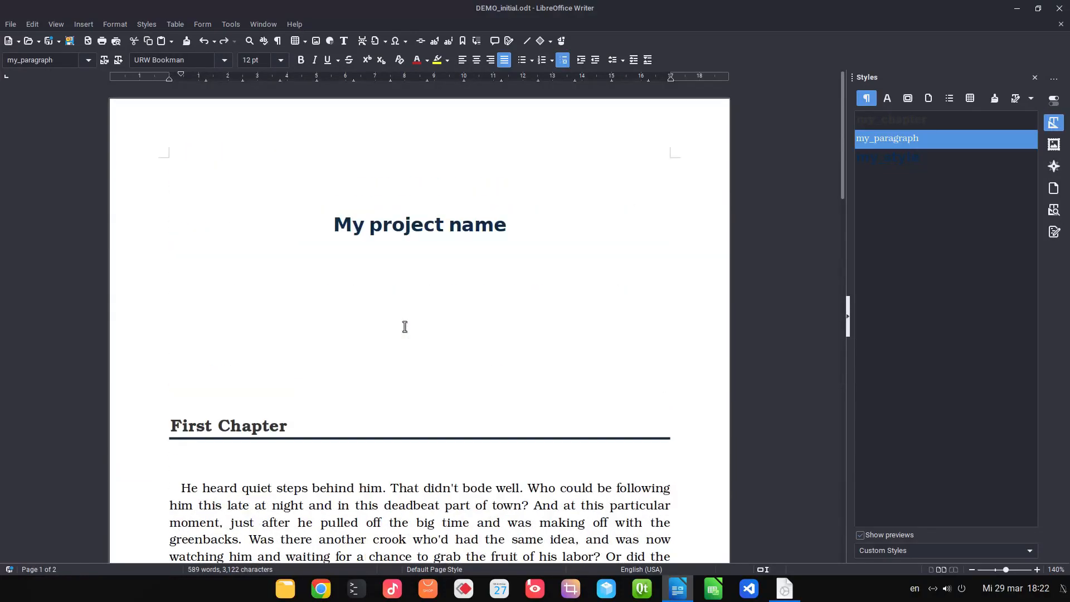
scroll(402, 327, "down", 12)
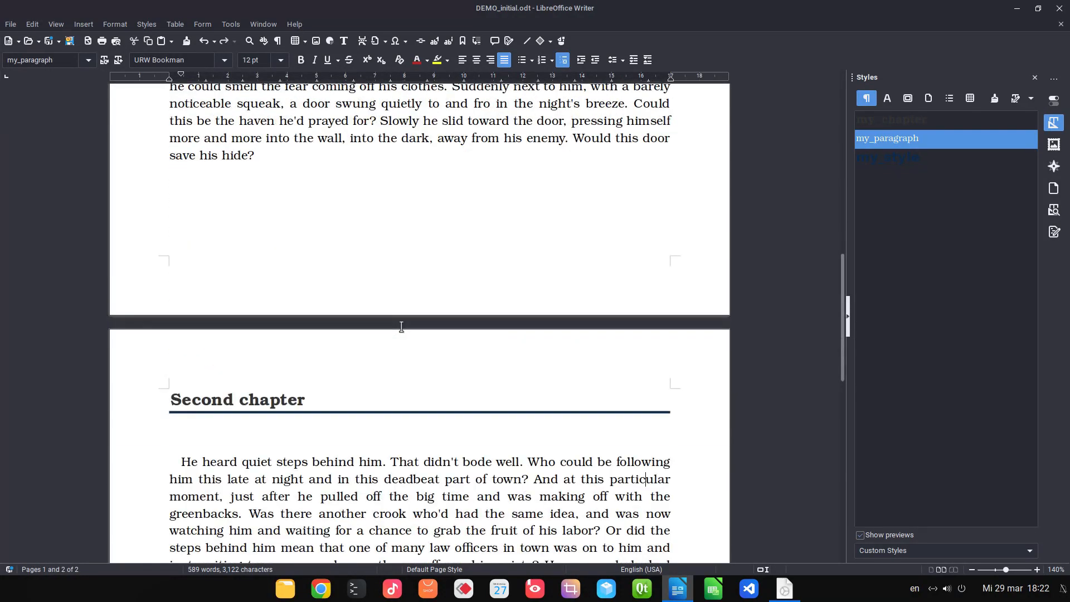
scroll(401, 327, "down", 10)
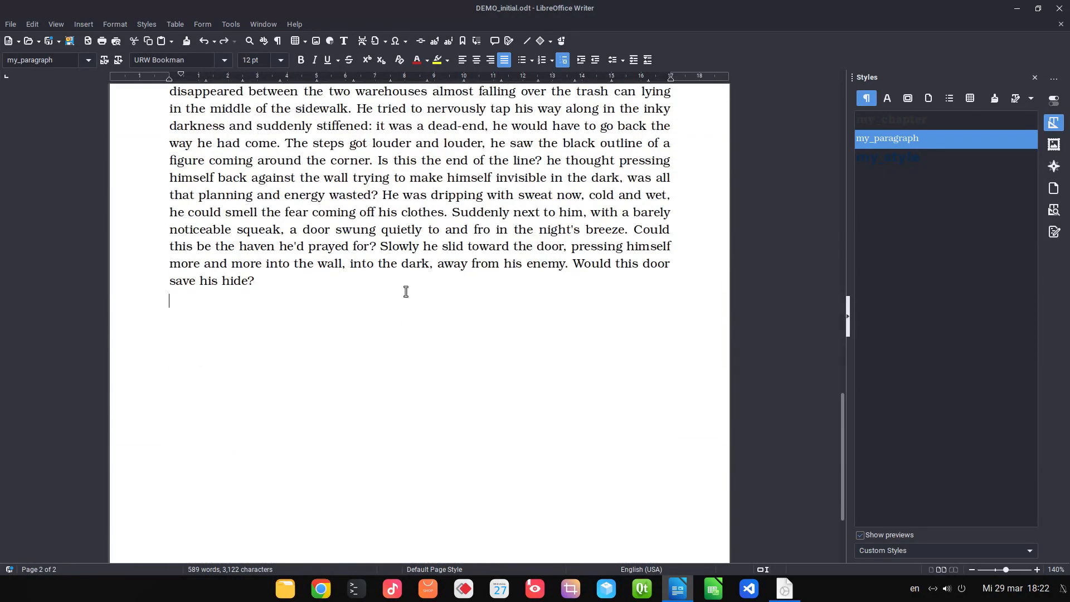
Check the next style setting in the properties of the my_paragraph style.
left_click(913, 137)
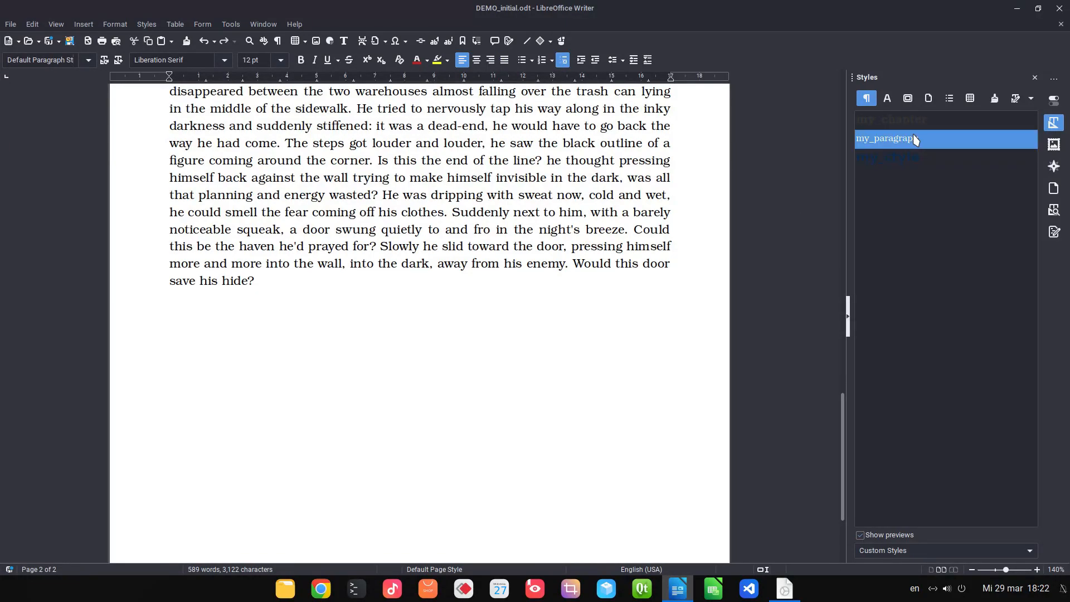
right_click(914, 139)
left_click(922, 154)
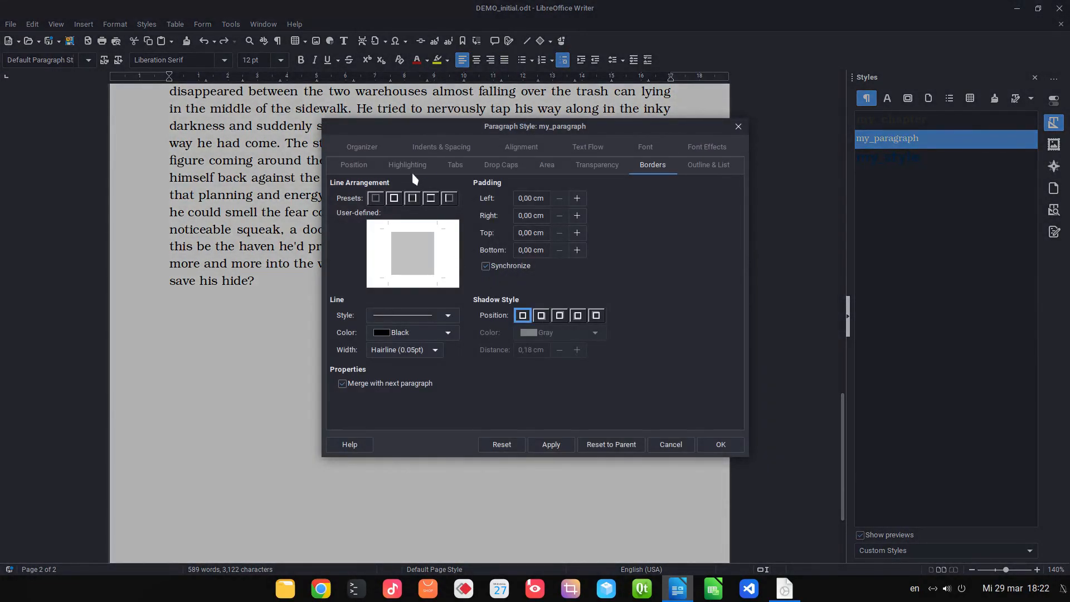
left_click(369, 147)
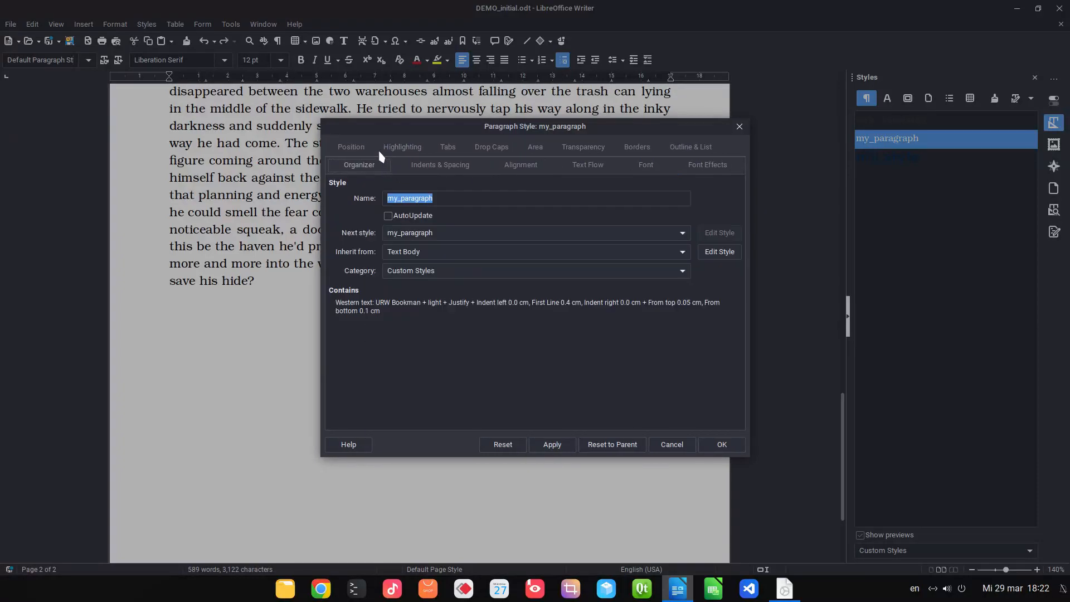
left_click(544, 444)
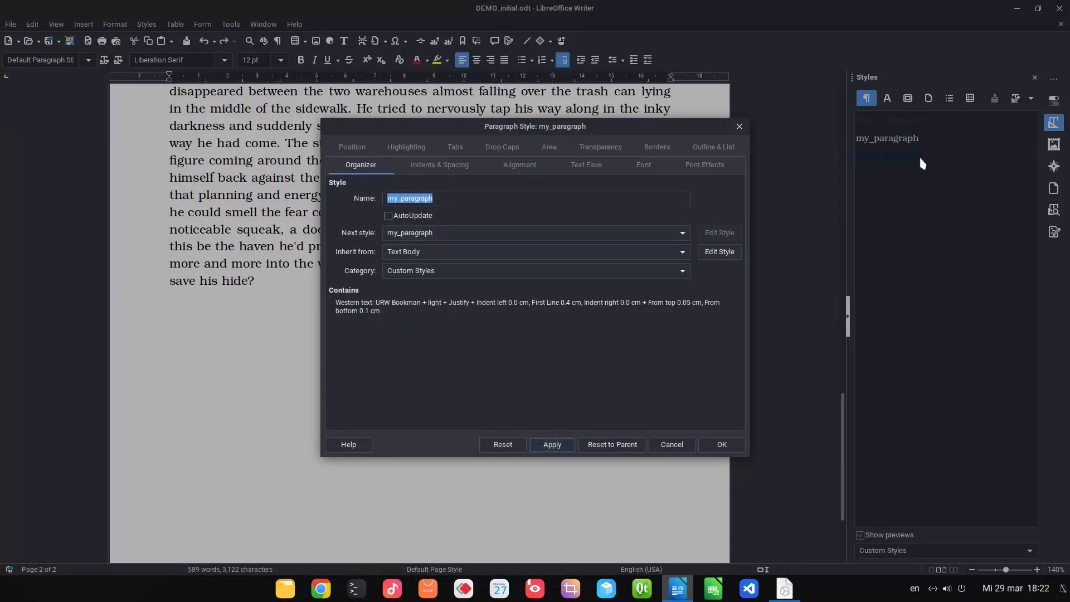
left_click(722, 444)
Set the my_chapter style's next style to my_paragraph and save the change.
left_click(923, 124)
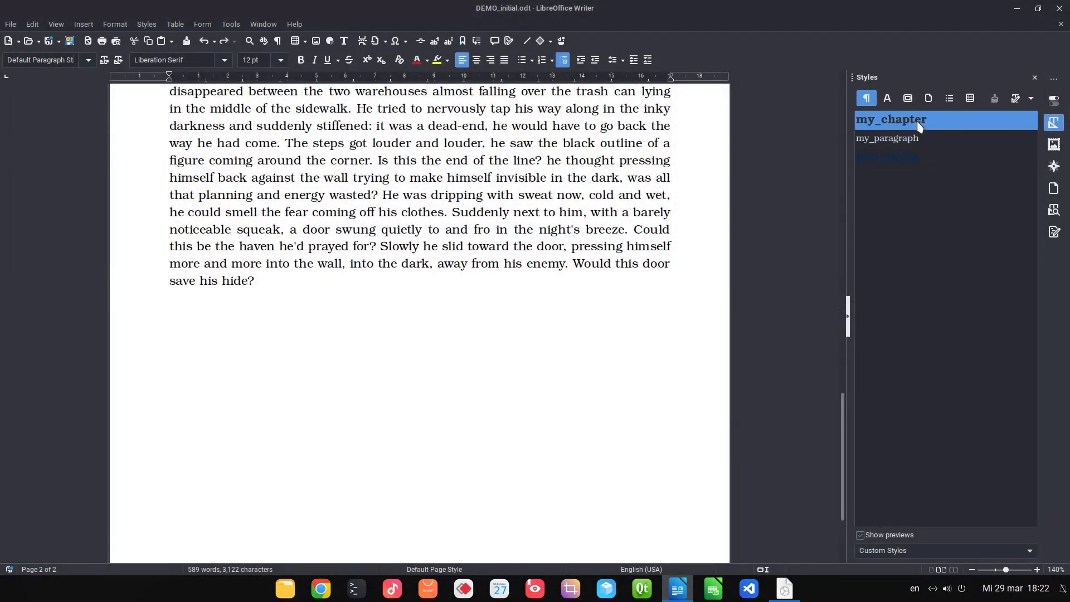
right_click(918, 125)
left_click(925, 145)
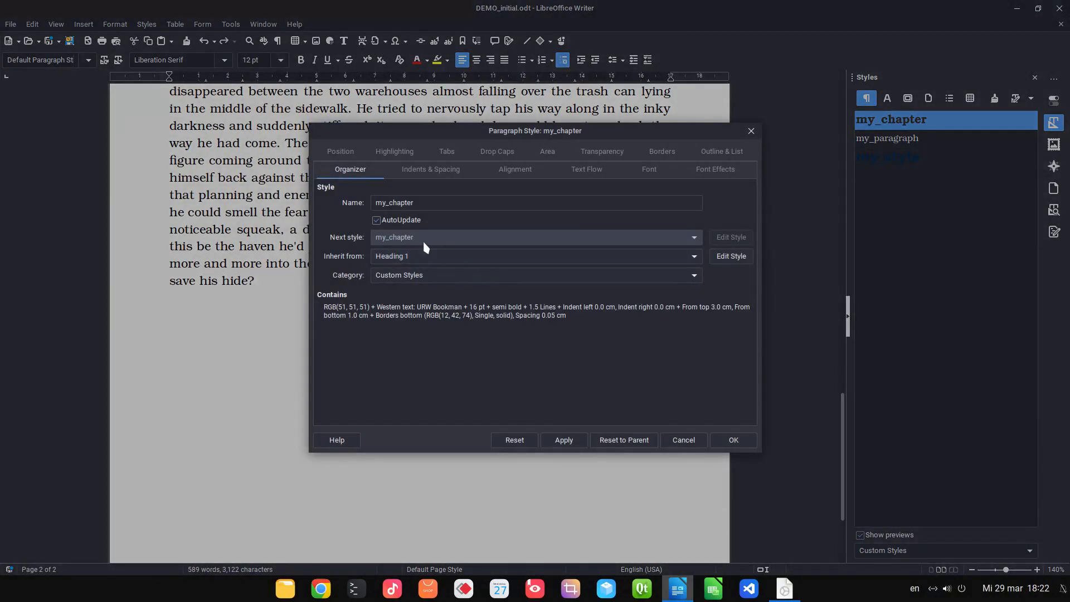
left_click(422, 240)
left_click(421, 265)
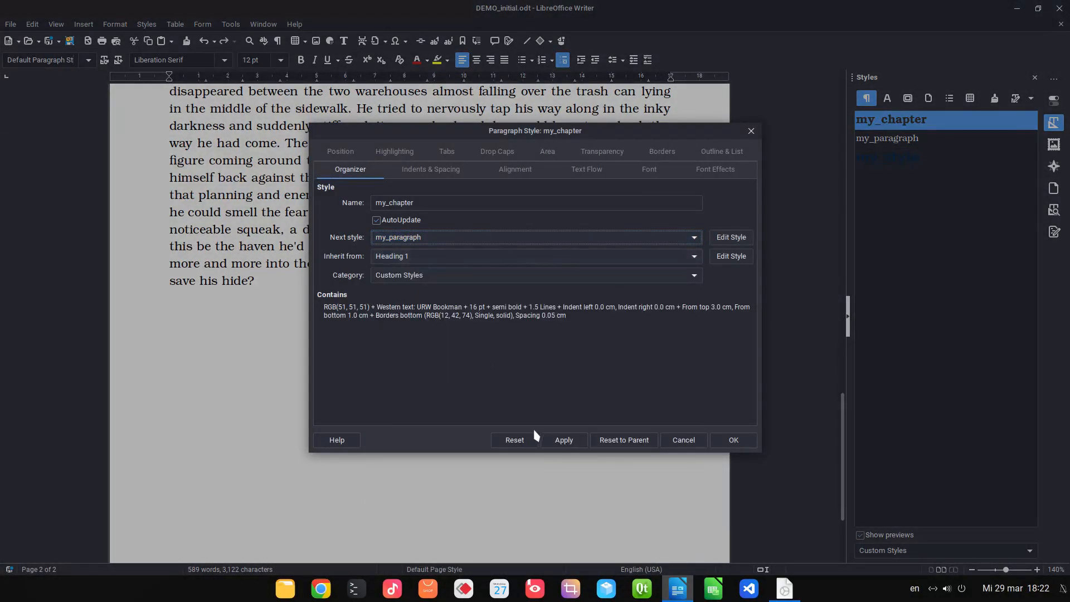
left_click(563, 440)
left_click(724, 440)
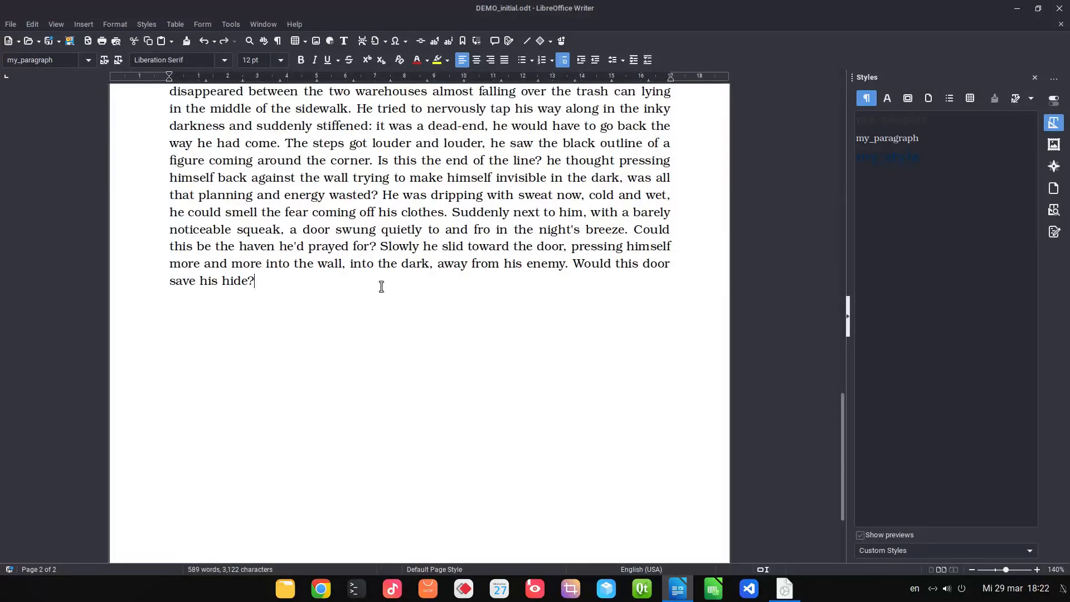
Insert the dummy text twice at the document's end, add the line "Third chapter", and apply the my_chapter style to it.
scroll(381, 286, "down", 2)
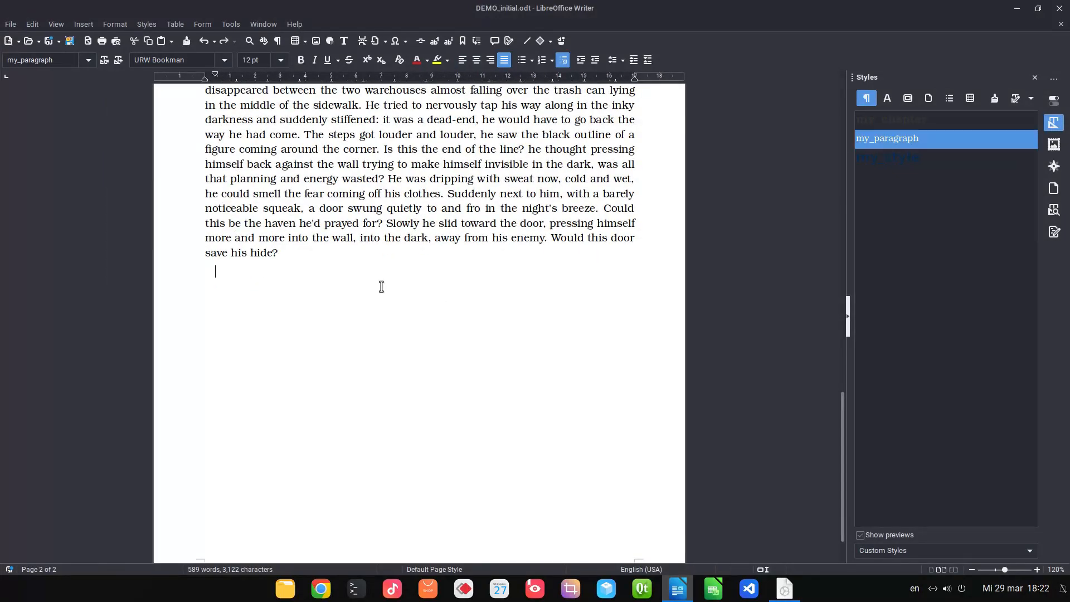
key("F3")
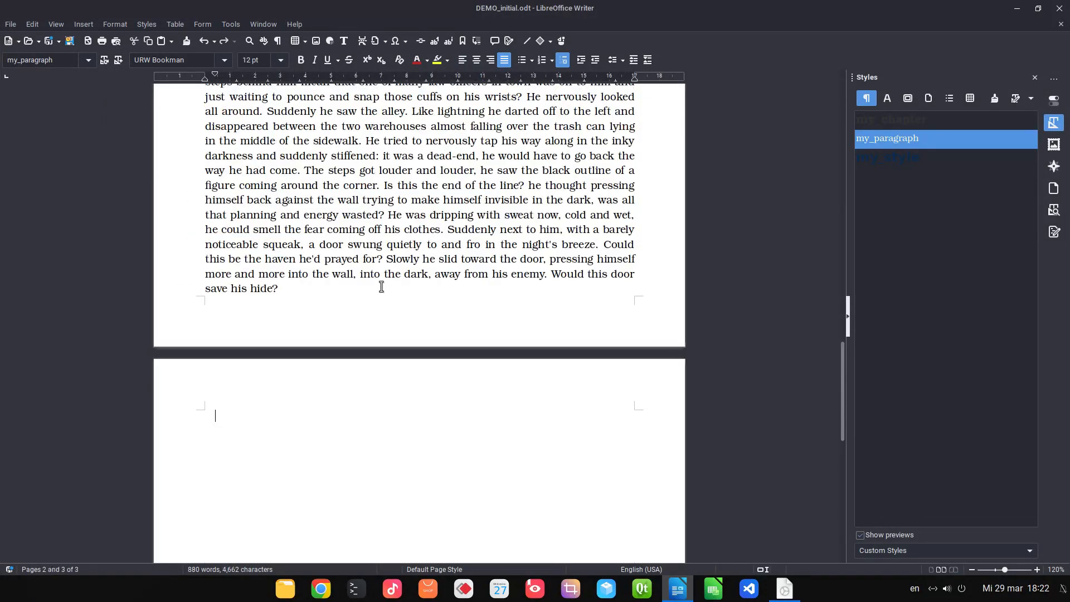
key("F3")
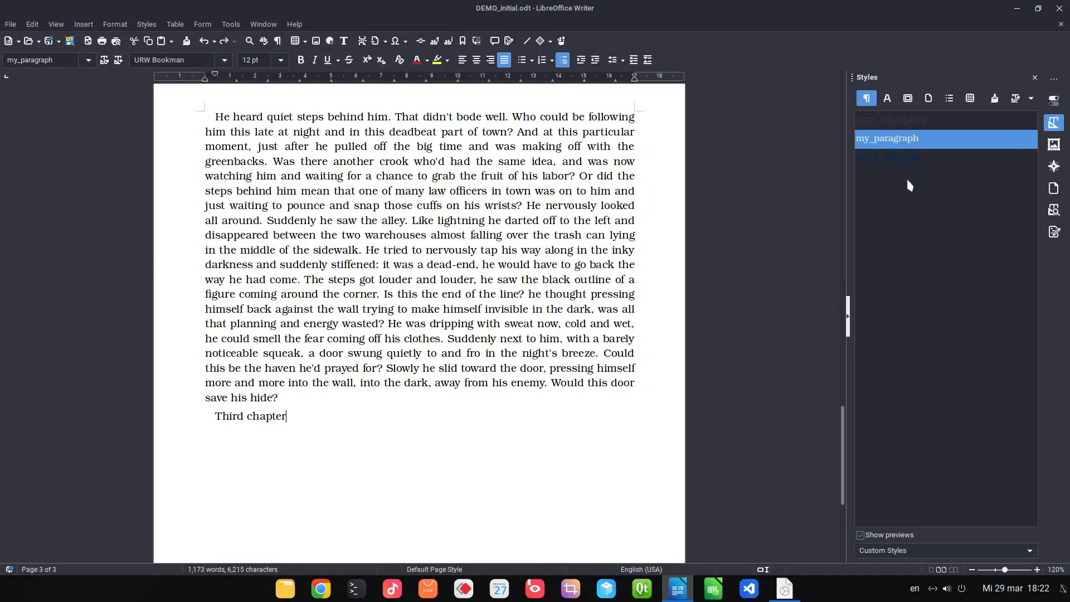
double_click(897, 120)
Try to continue below the "Third chapter" heading with a paragraph of the dummy text.
scroll(351, 338, "down", 3)
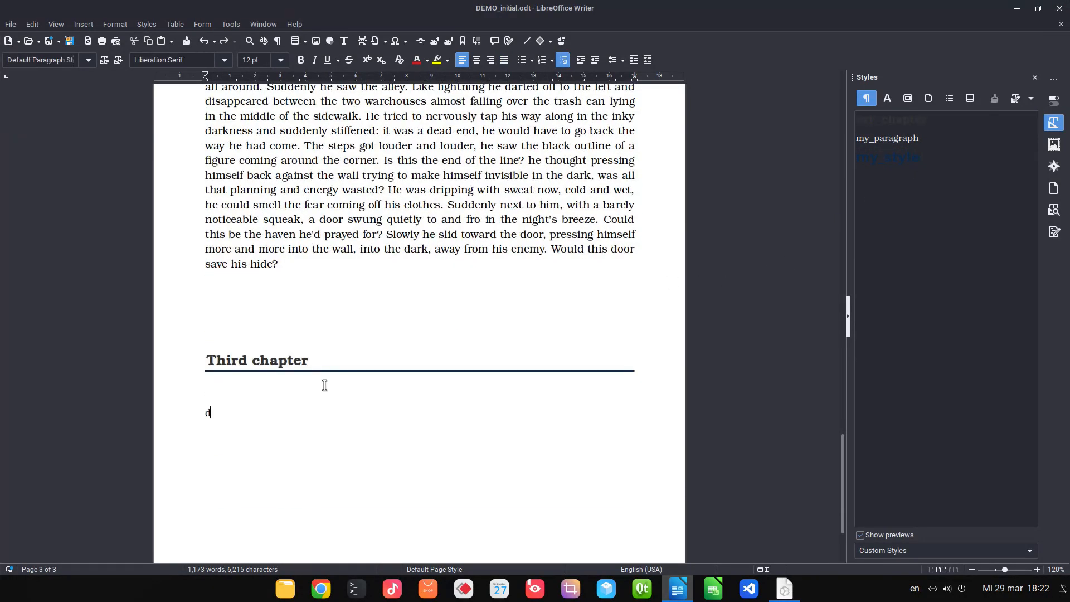
key("BackSpace")
type("He heard quiet steps behind him. That didn't bode well. Who could be following him this late at night and in this deadbeat part of town? And at this particular moment, just after he pulled off the big time and was making off with the greenbacks. Was there another crook who'd had the same idea, and was now watching him and waiting for a chance to grab the fruit of his labor? Or did the steps behind him mean that one of many law officers in town was on to him and just waiting to pounce and snap those cuffs on his wrists? He nervously looked all around. Suddenly he saw the alley. Like lightning he darted off to the left and disappeared between the two warehouses almost falling over the trash can lying in the middle of the sidewalk. He tried to nervously tap his way along in the inky darkness and suddenly stiffened: it was a dead-end, he would have to go back the way he had come. The steps got louder and louder, he saw the black outline of a figure coming around the corner. Is this the end of the line? he thought pressing himself back against the wall trying to make himself invisible in the dark, was all that planning and energy wasted? He was dripping with sweat now, cold and wet, he could smell the fear coming off his clothes. Suddenly next to him, with a barely noticeable squeak, a door swung quietly to and fro in the night's breeze. Could this be the haven he'd prayed for? Slowly he slid toward the door, pressing himself more and more into the wall, into the dark, away from his enemy. Would this door save his hide?")
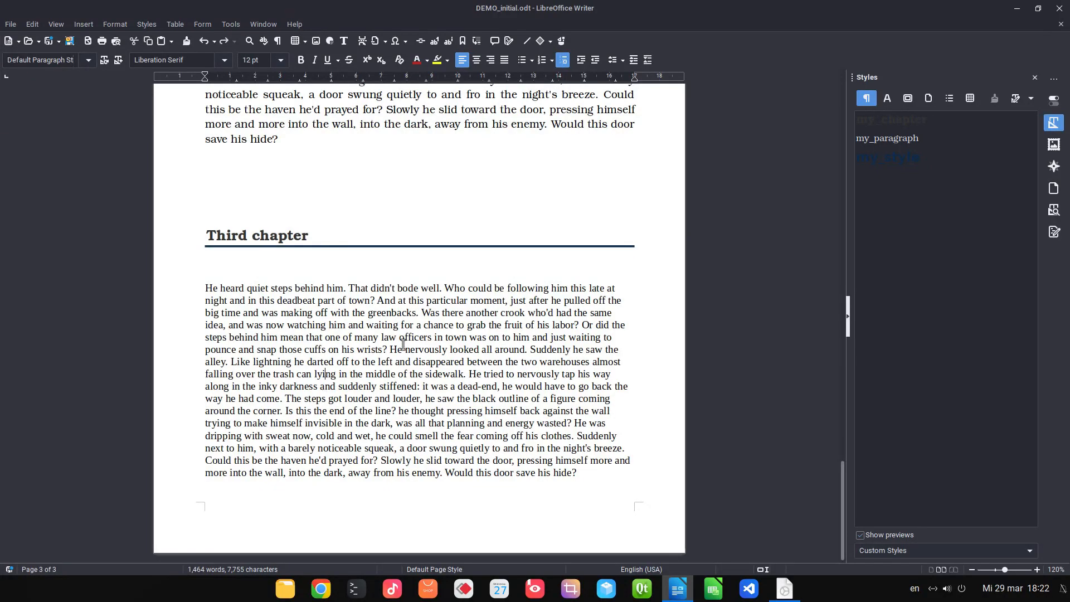
Check the next style setting in the properties of the my_chapter style.
left_click(903, 121)
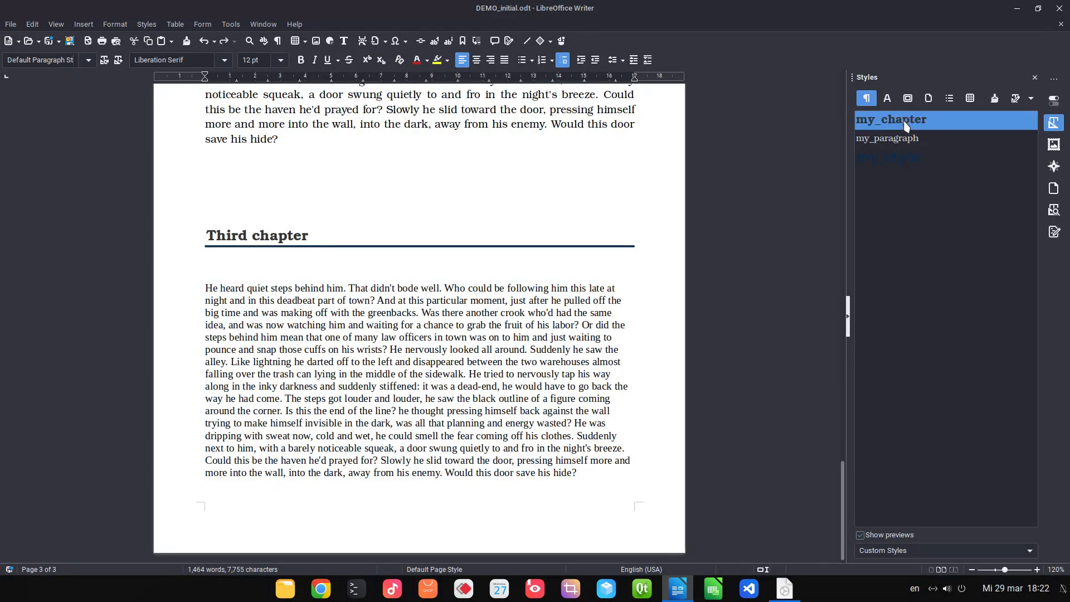
right_click(903, 121)
left_click(914, 146)
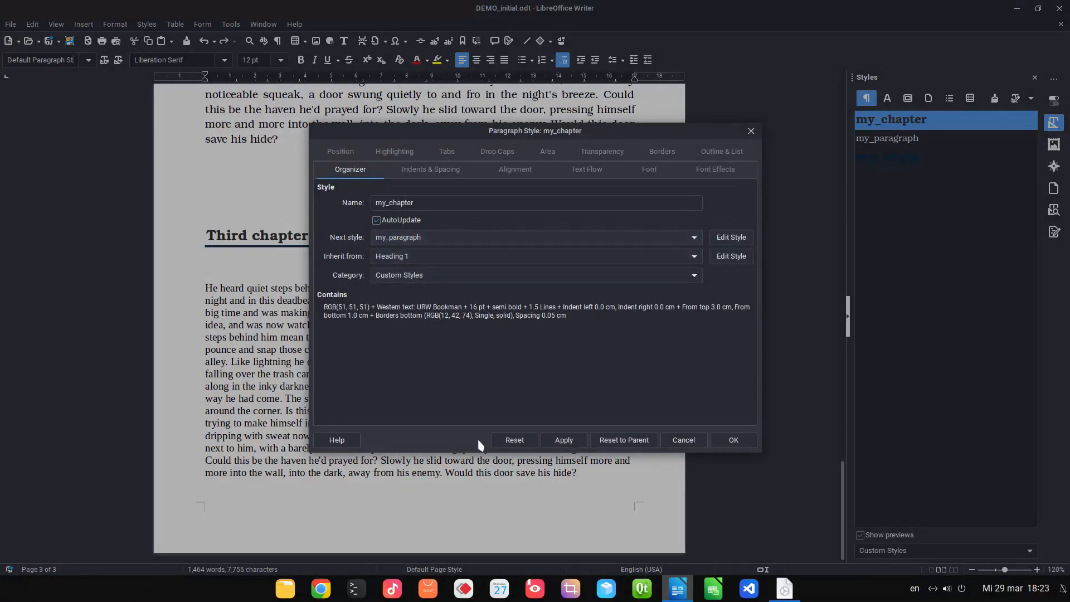
left_click(563, 439)
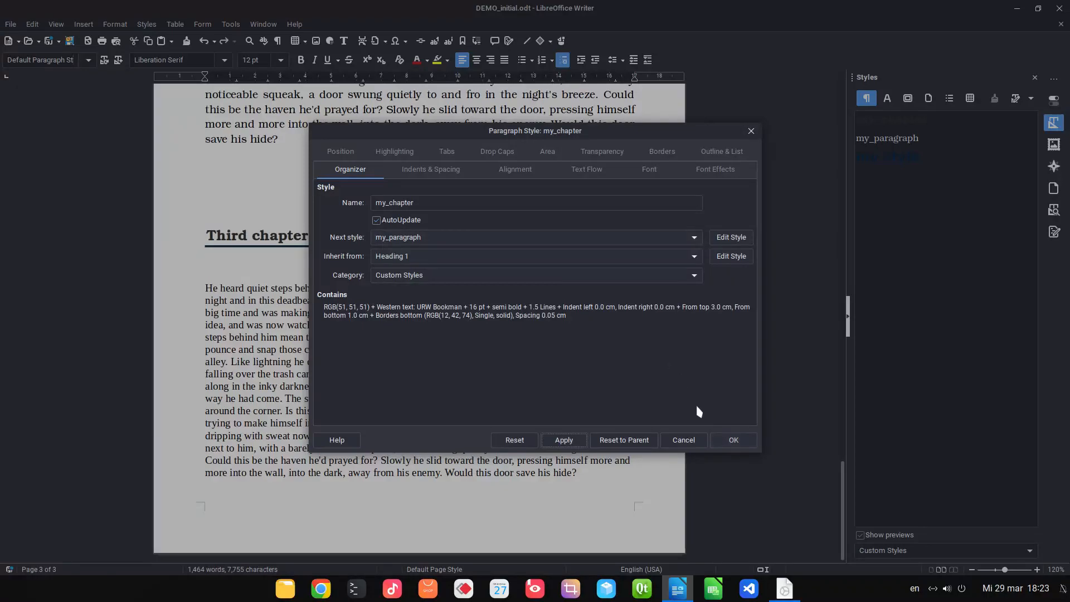
left_click(730, 440)
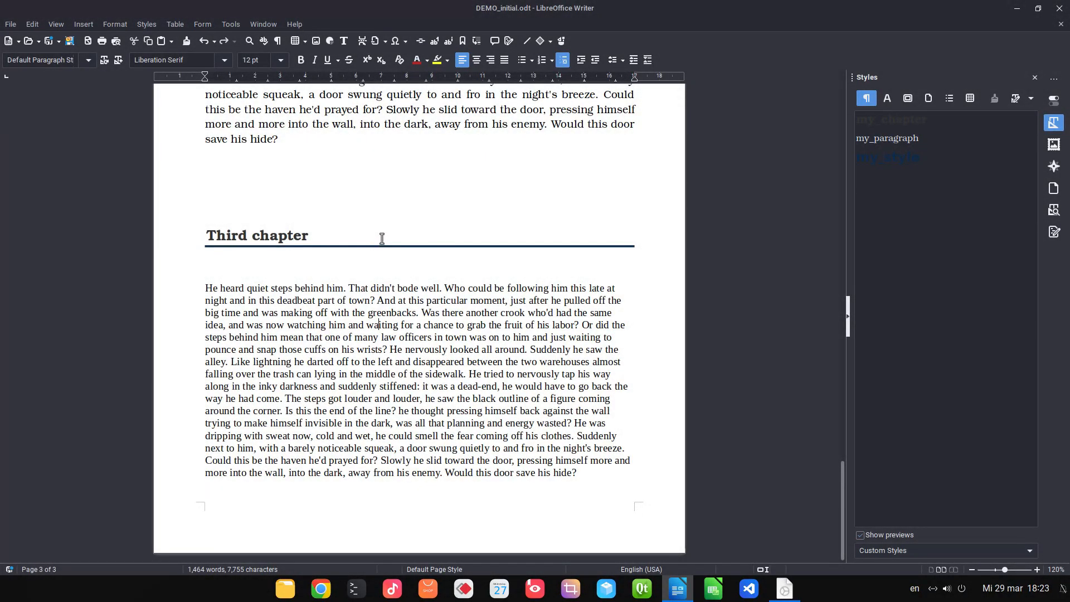
Delete the whole body text below the "Third chapter" heading.
left_click(387, 231)
key("shift+Down")
key("shift+Down")
key("shift+Down")
key("shift+Down")
key("shift+Down")
key("shift+Down")
key("shift+Down")
key("shift+Down")
key("shift+Down")
key("shift+Down")
key("shift+Down")
key("shift+Down")
key("shift+Down")
key("shift+Down")
key("shift+Down")
key("shift+Down")
key("shift+Down")
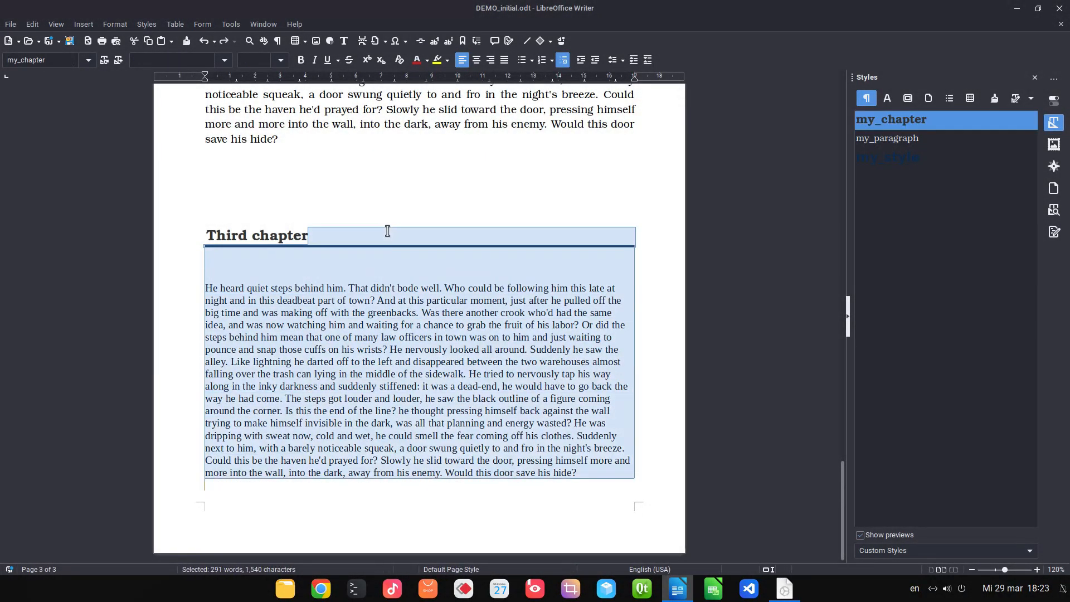
key("Delete")
Start a new paragraph after the "Third chapter" heading, insert the dummy text, and add the line "Fourth chapter".
key("Return")
type("my")
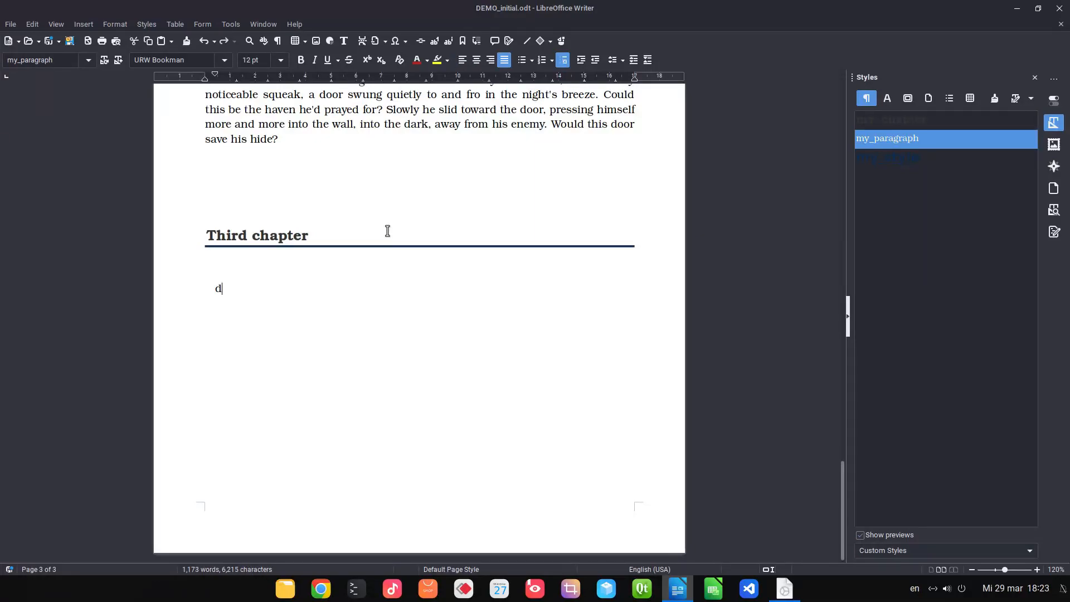
key("ctrl+v")
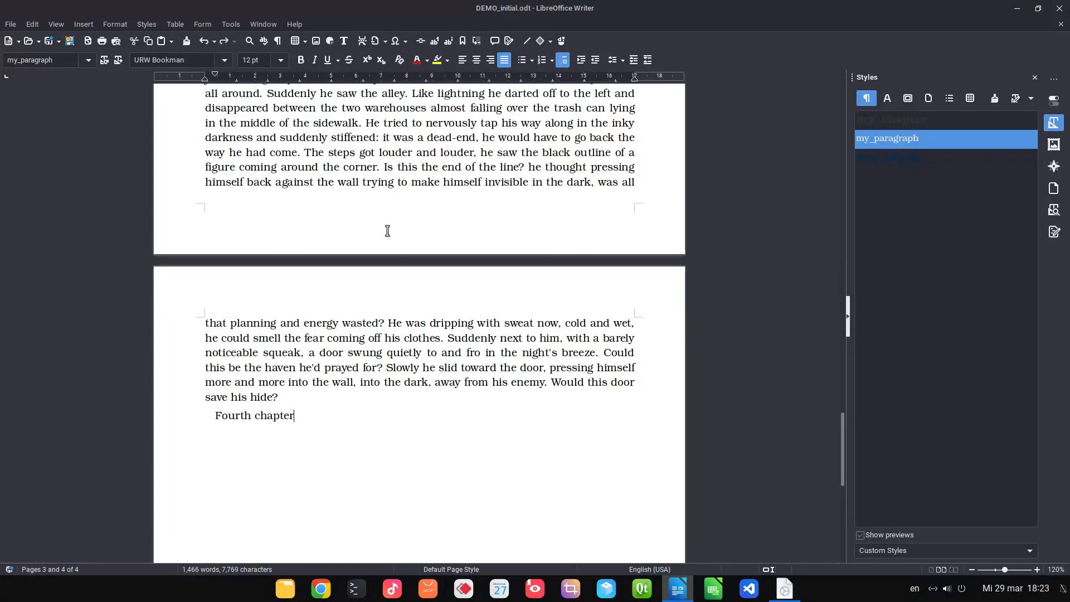
Apply the my_chapter style to the "Fourth chapter" line and insert the dummy text in a new paragraph below it.
double_click(1000, 120)
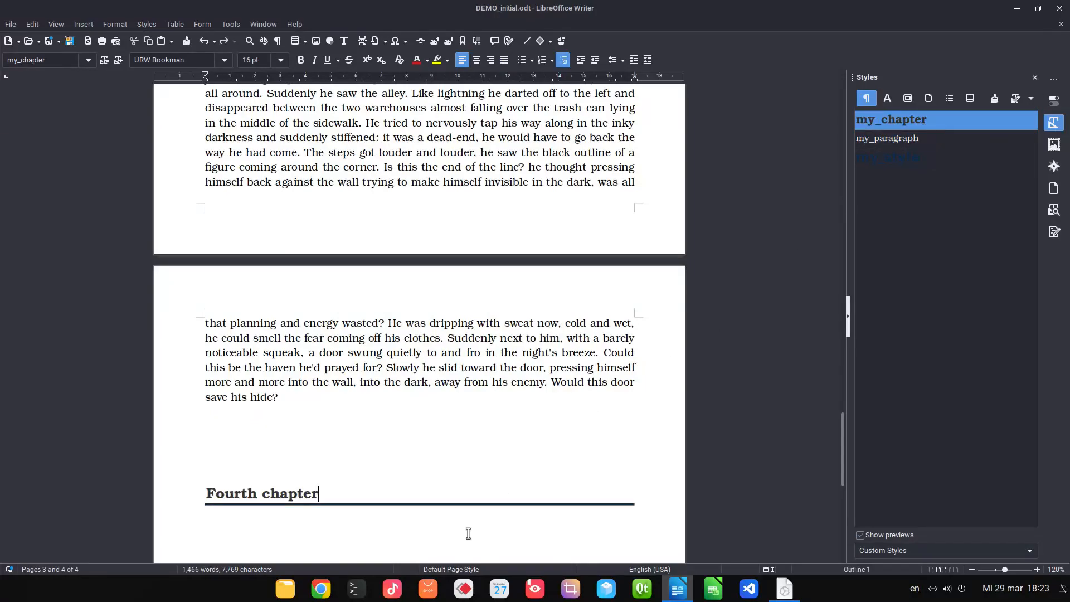
key("Return")
key("ctrl+v")
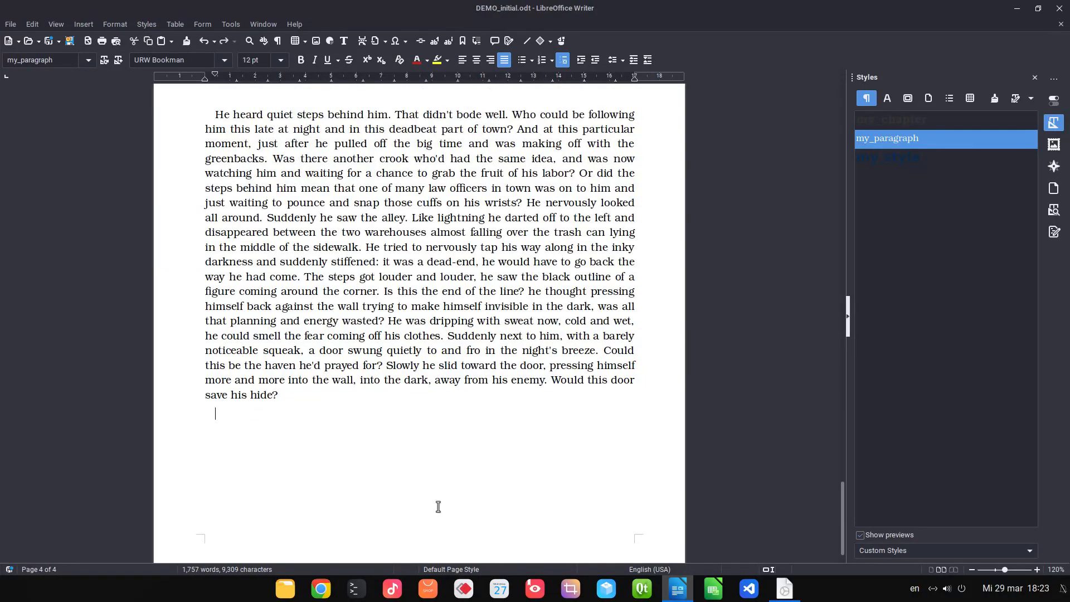
Make the my_chapter style insert a page break before each heading, with the Default Page Style.
scroll(437, 419, "down", 3, "ctrl")
scroll(401, 401, "up", 10)
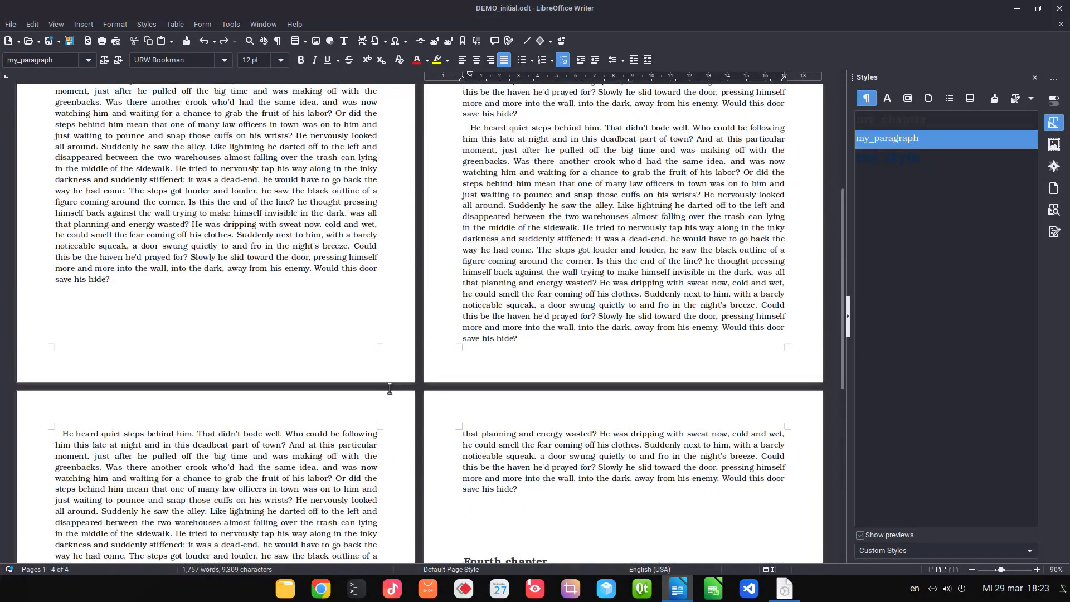
scroll(390, 388, "up", 5)
scroll(389, 361, "down", 15)
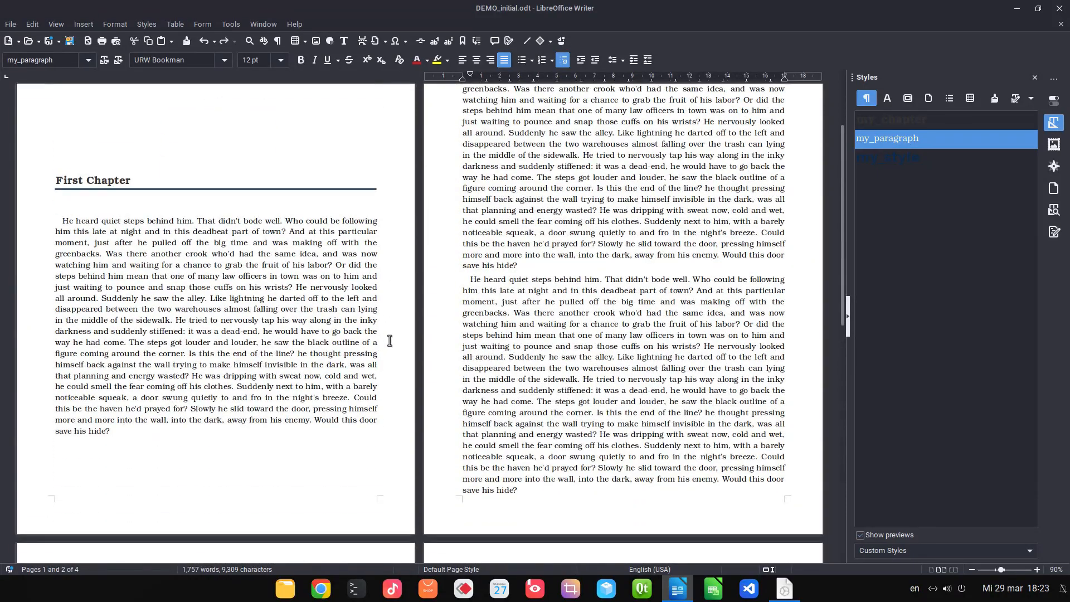
scroll(389, 340, "down", 2)
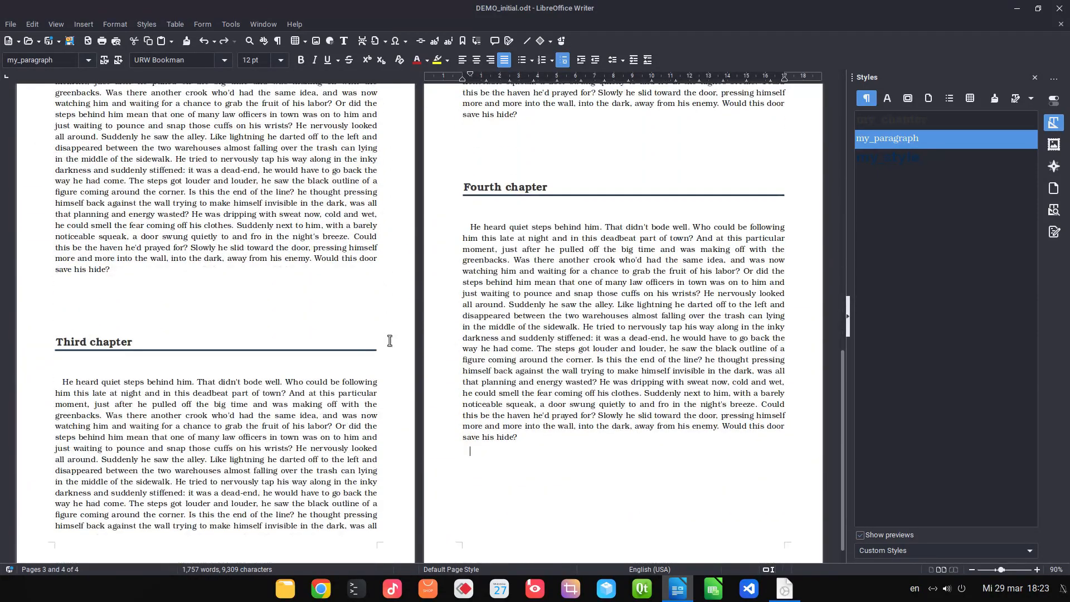
left_click(504, 188)
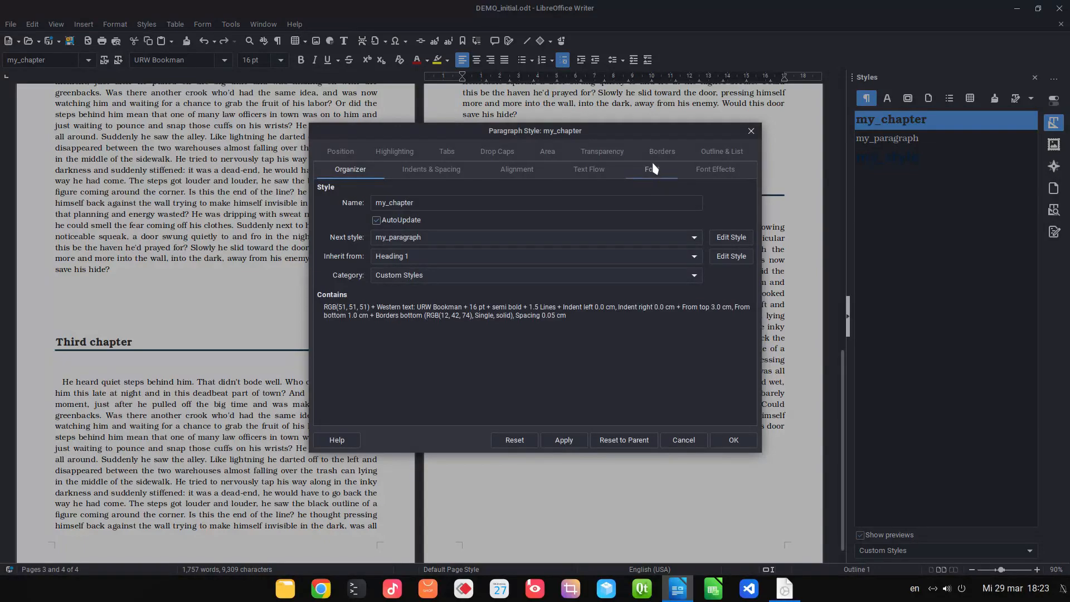
left_click(588, 169)
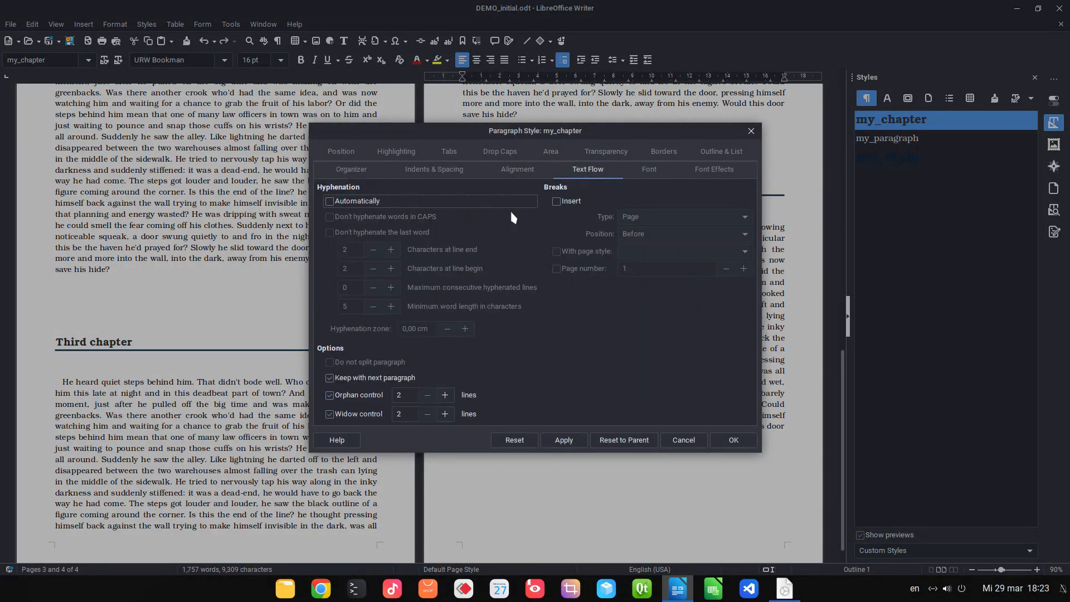
left_click(558, 201)
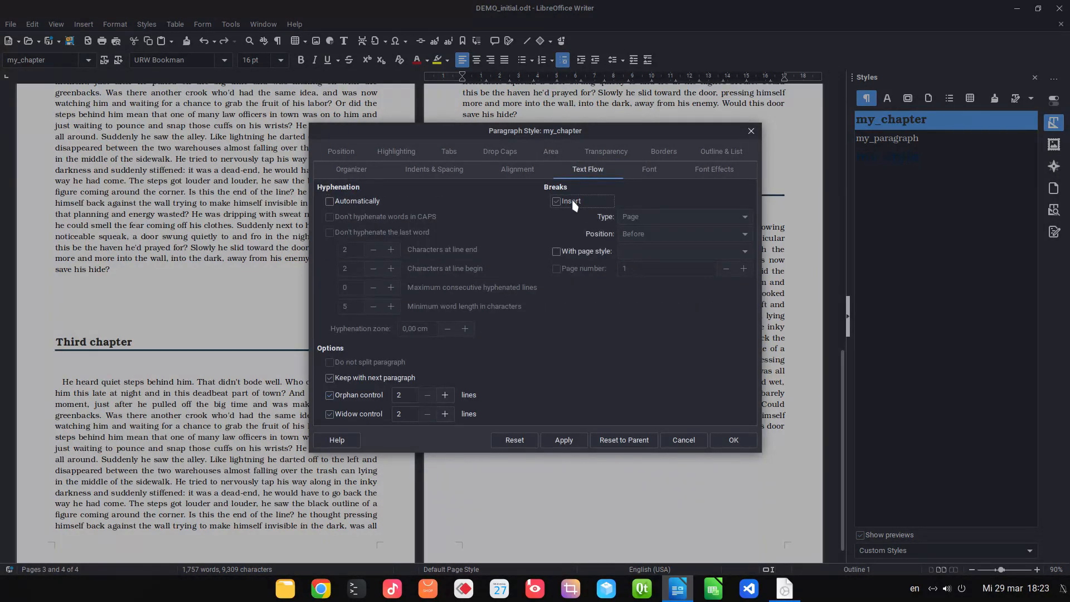
left_click(600, 252)
left_click(661, 442)
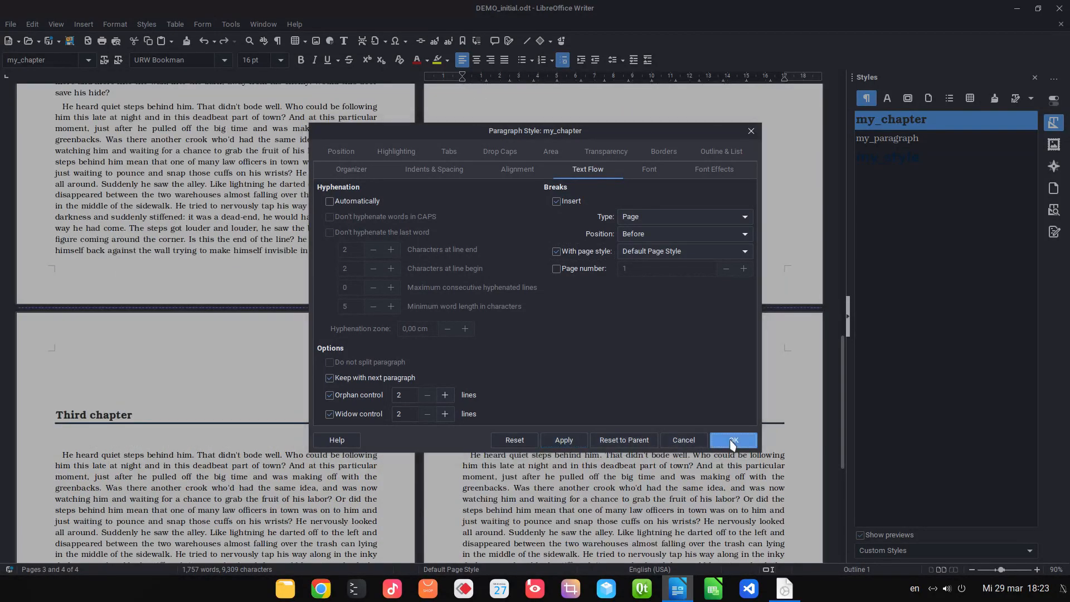
Set the my_chapter style's indents before and after text to 5 cm each and apply them.
scroll(310, 324, "up", 15)
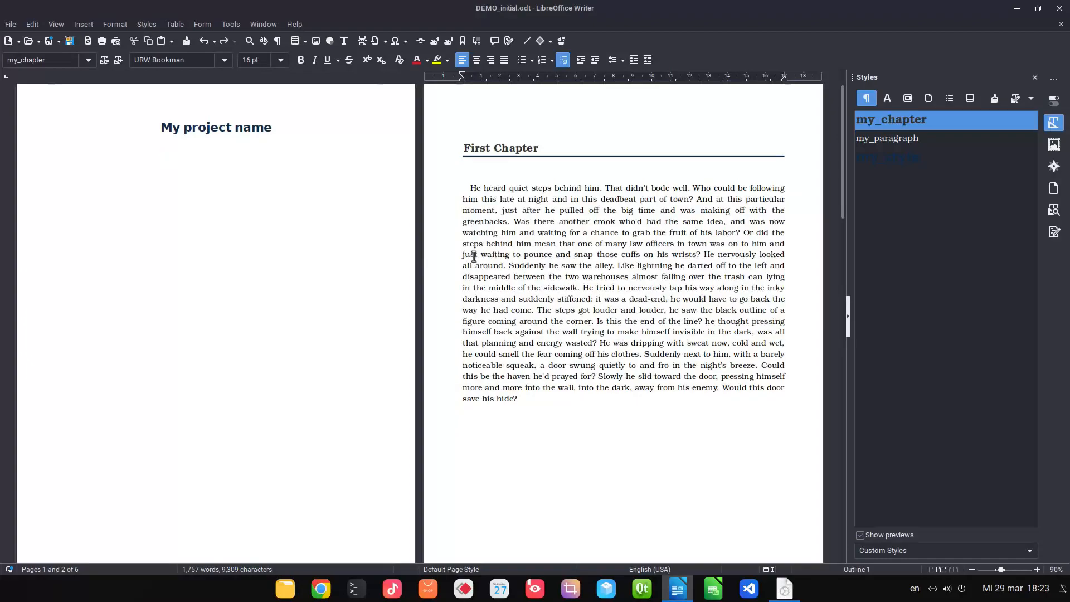
scroll(468, 261, "down", 15)
scroll(468, 261, "down", 10)
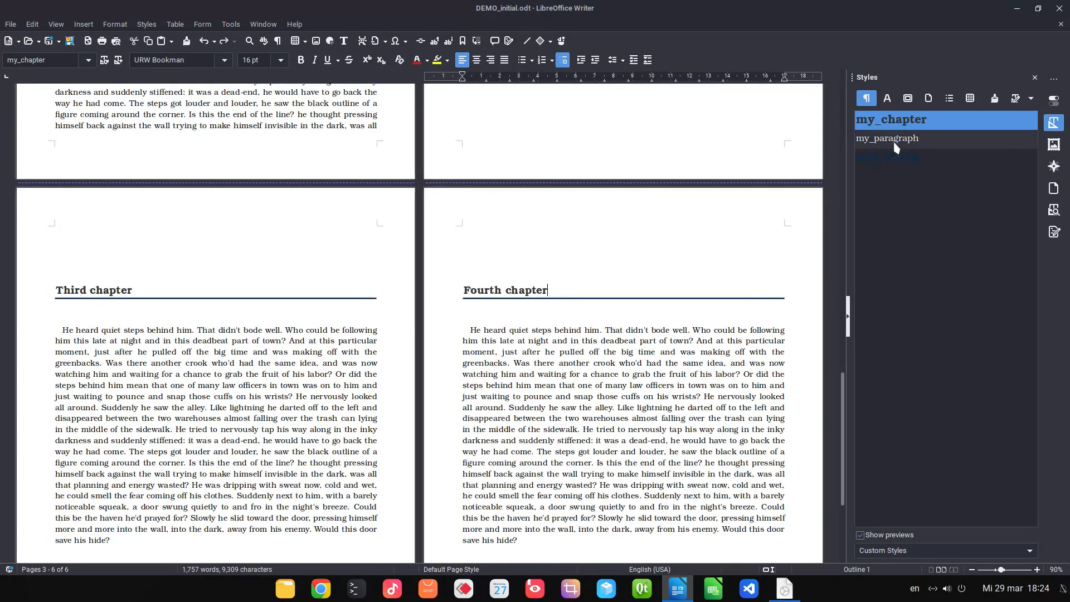
right_click(903, 120)
left_click(917, 144)
left_click(447, 174)
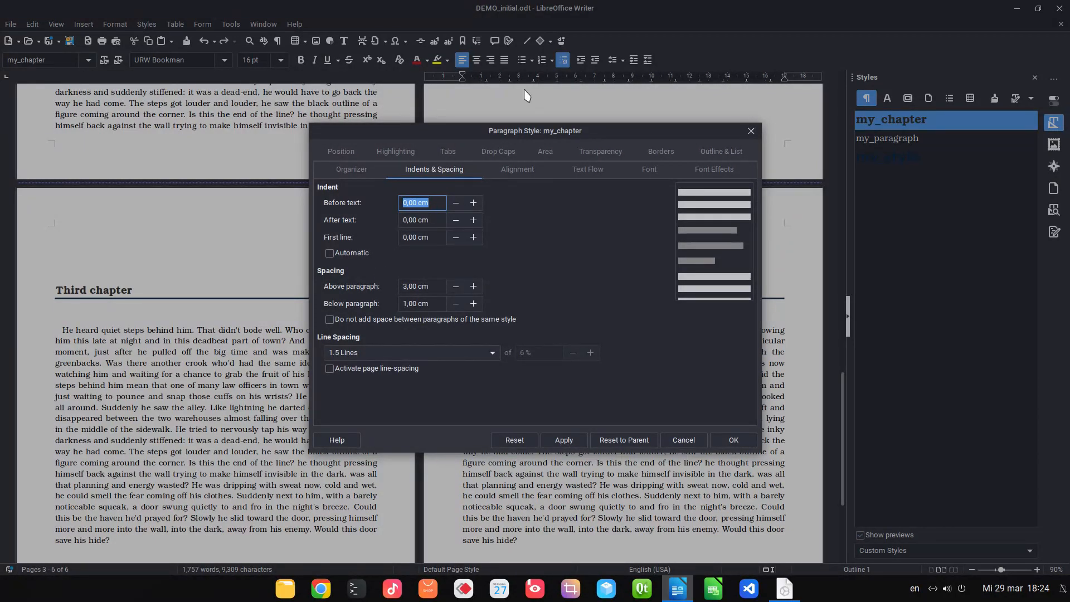
type("5")
key("Tab")
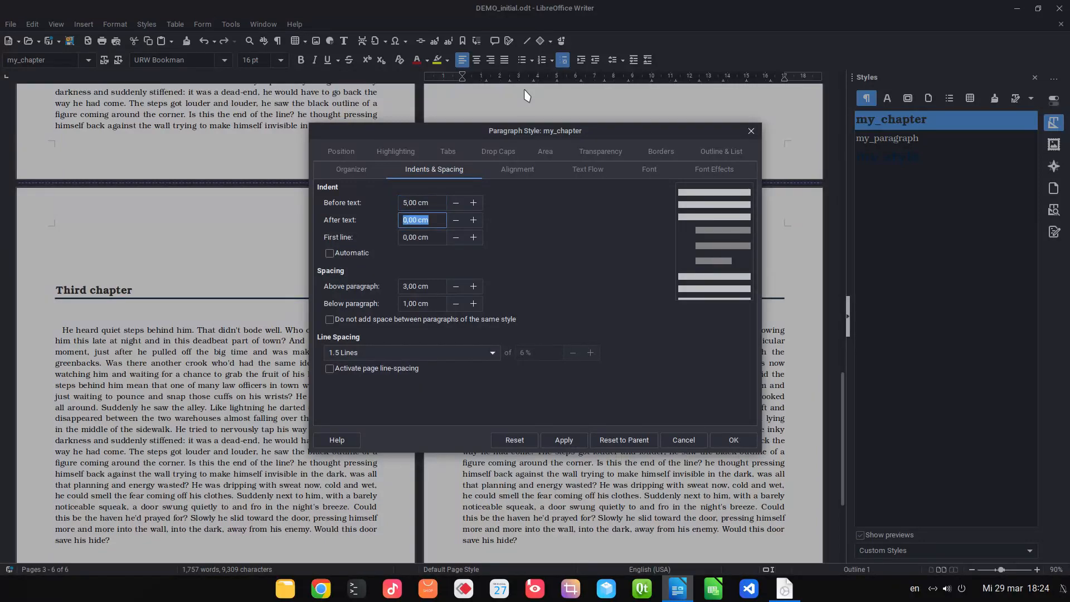
type("5")
key("Tab")
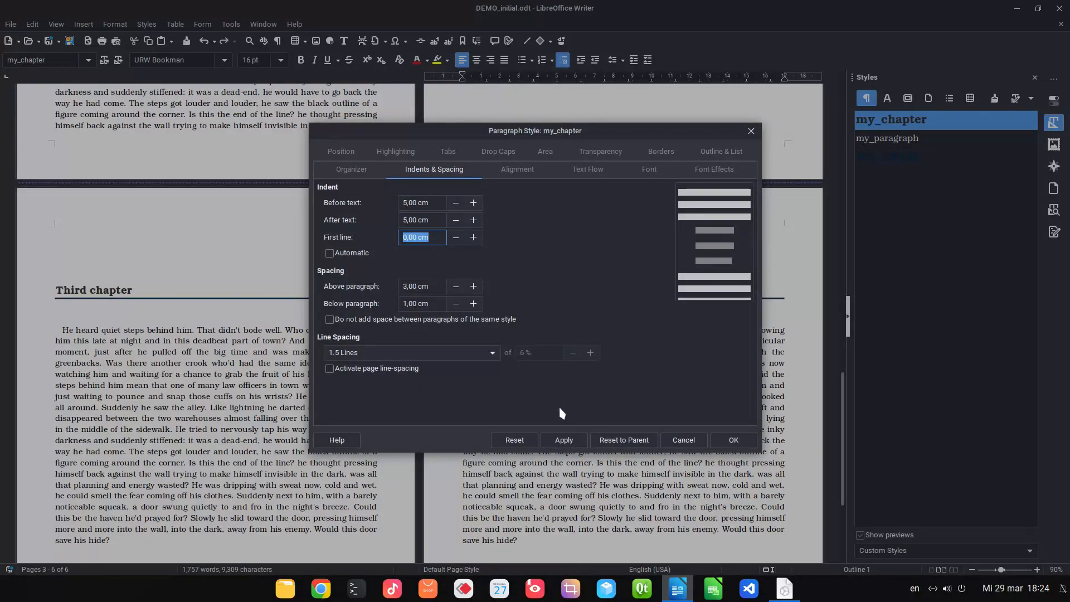
left_click(563, 439)
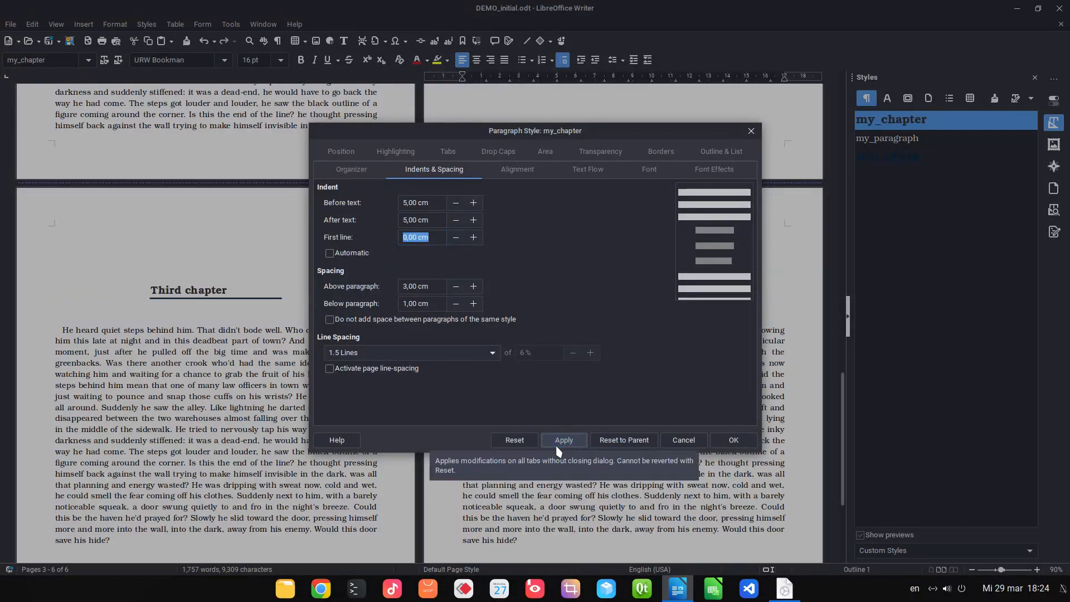
Set the my_chapter style's indent before text to 0 cm and after text to 8 cm.
left_click(432, 220)
key("shift+Tab")
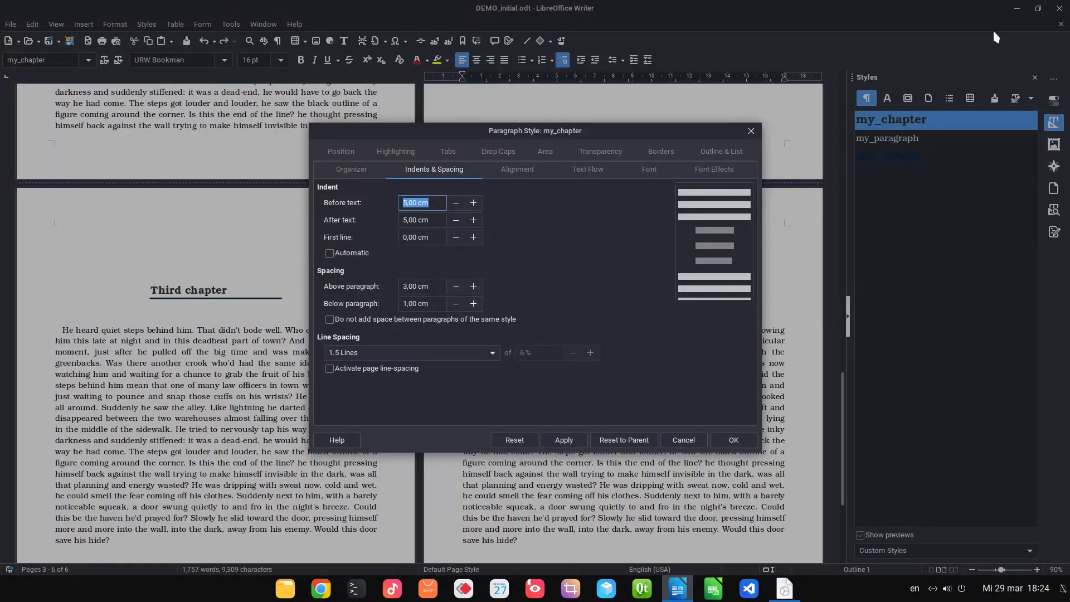
key("Tab")
type("8")
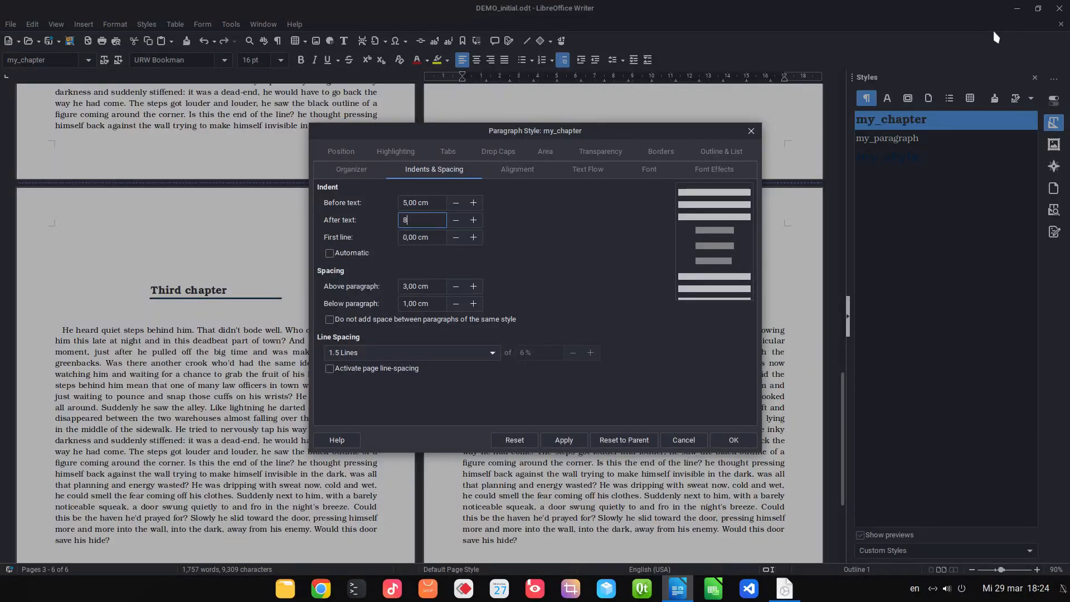
key("shift+Tab")
type("0")
key("Tab")
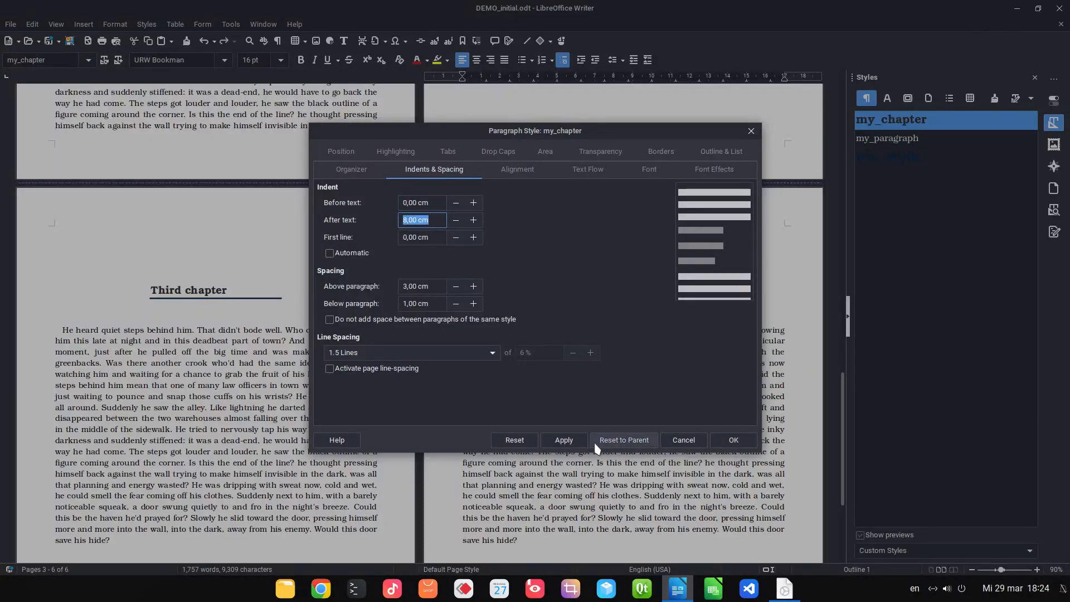
left_click(564, 439)
left_click(727, 440)
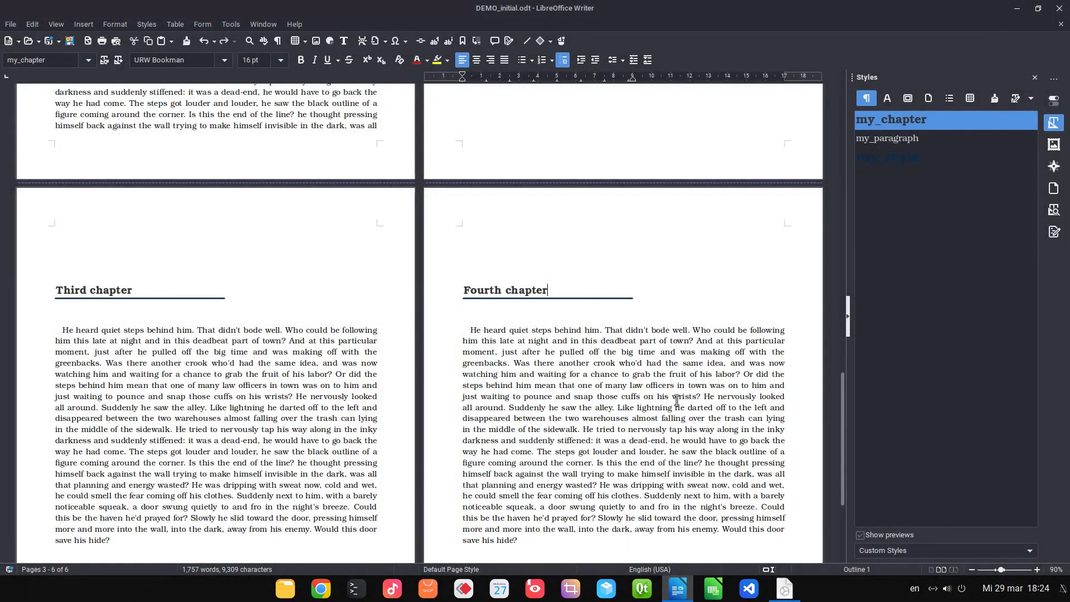
Extend the third chapter's heading to read "Third chapter and this has a long name here".
scroll(414, 402, "up", 6)
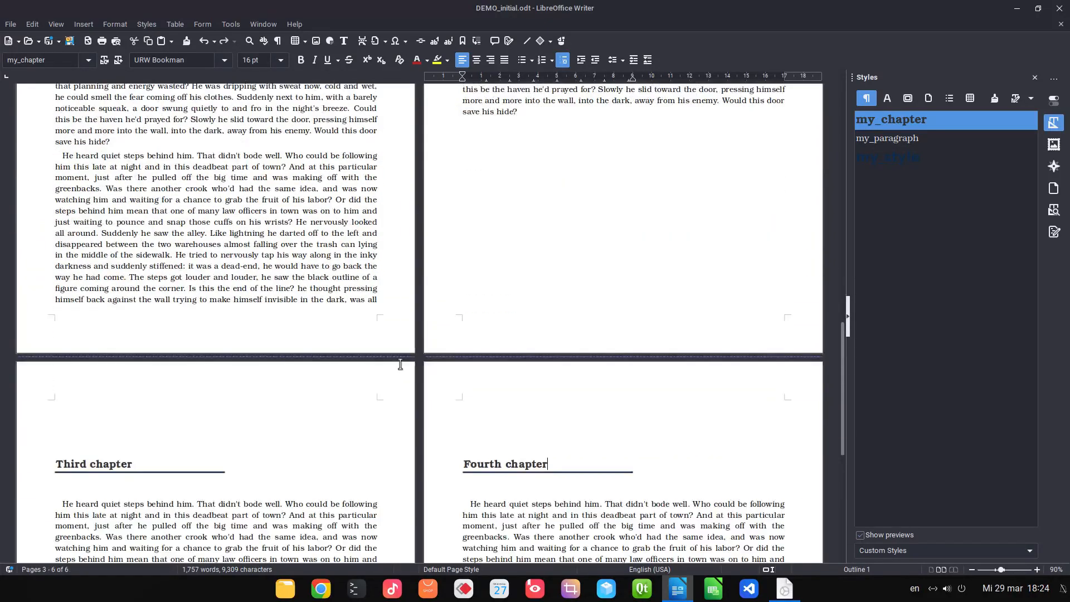
scroll(296, 375, "down", 4)
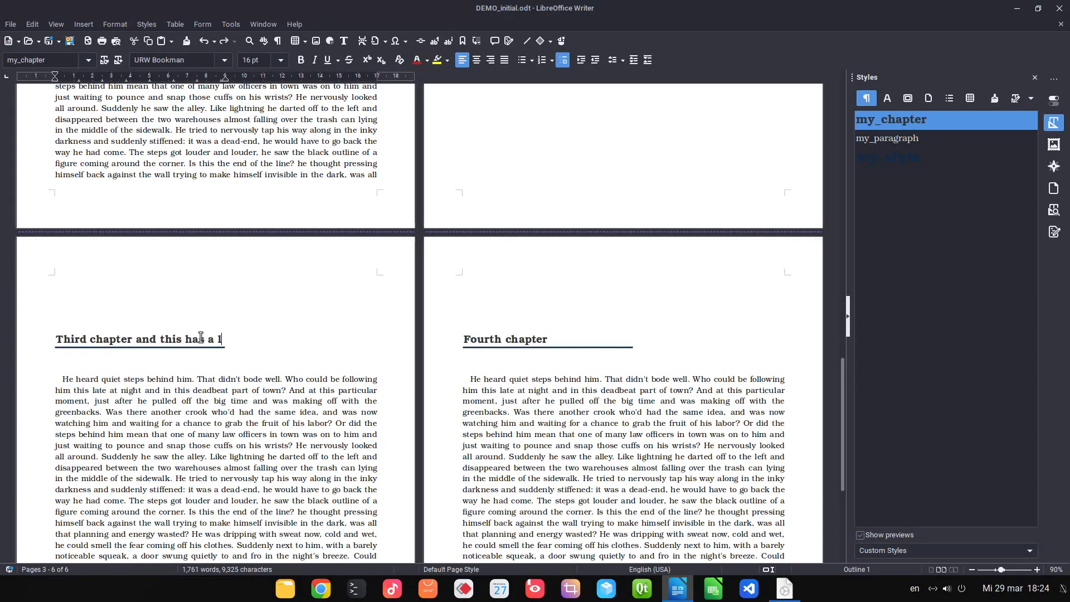
type("ong name here")
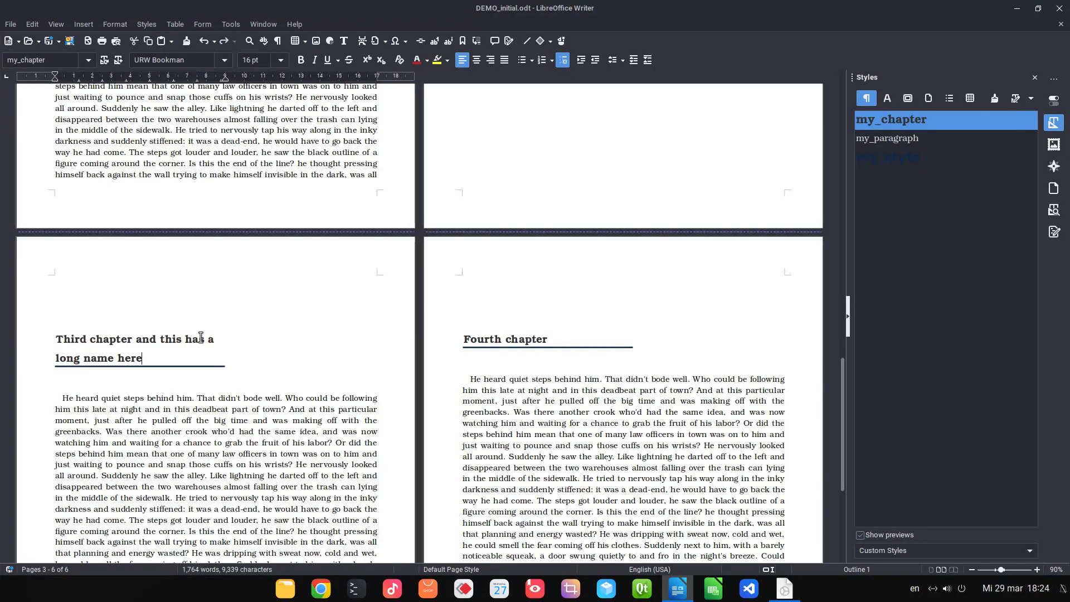
Set the line spacing of the my_paragraph style to 1.5 Lines.
scroll(214, 382, "down", 5)
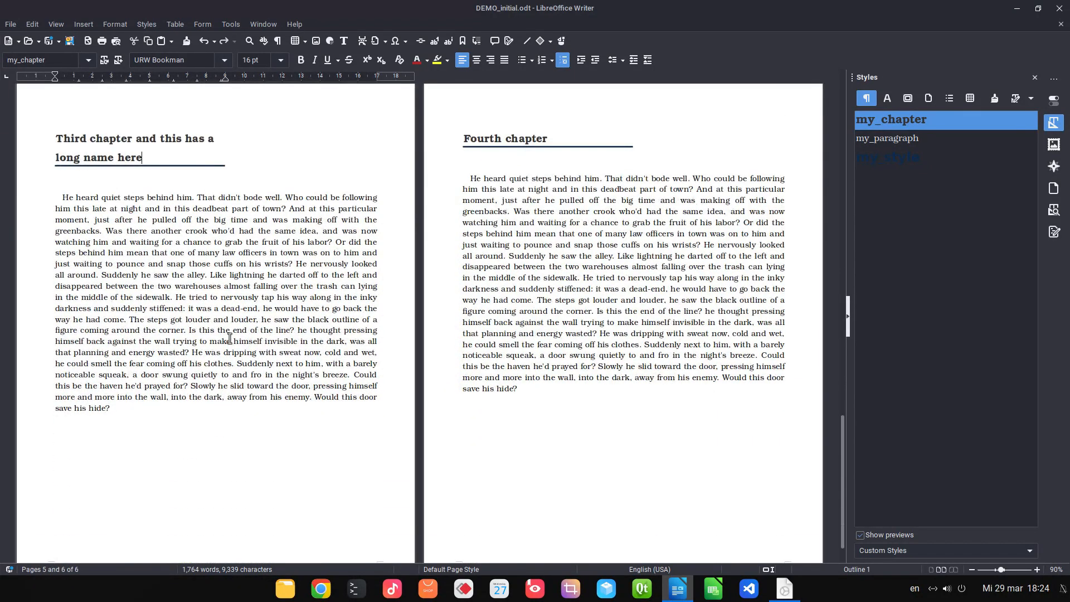
left_click(231, 275)
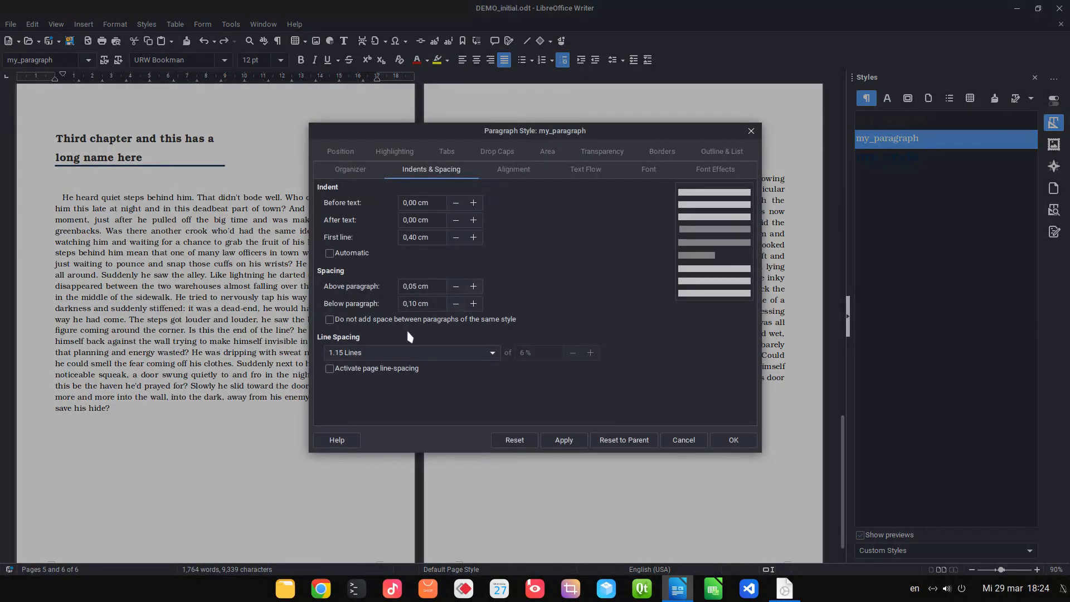
left_click(384, 354)
left_click(341, 393)
left_click(564, 440)
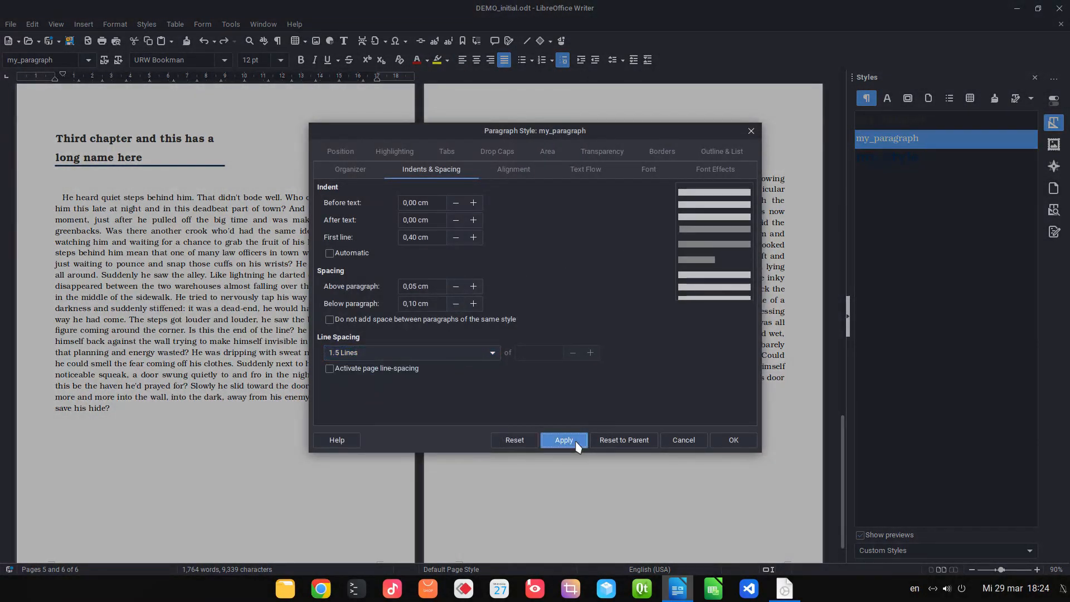
left_click(733, 440)
Change the page style of the my_chapter style's page break to Right Page.
key("ctrl+Home")
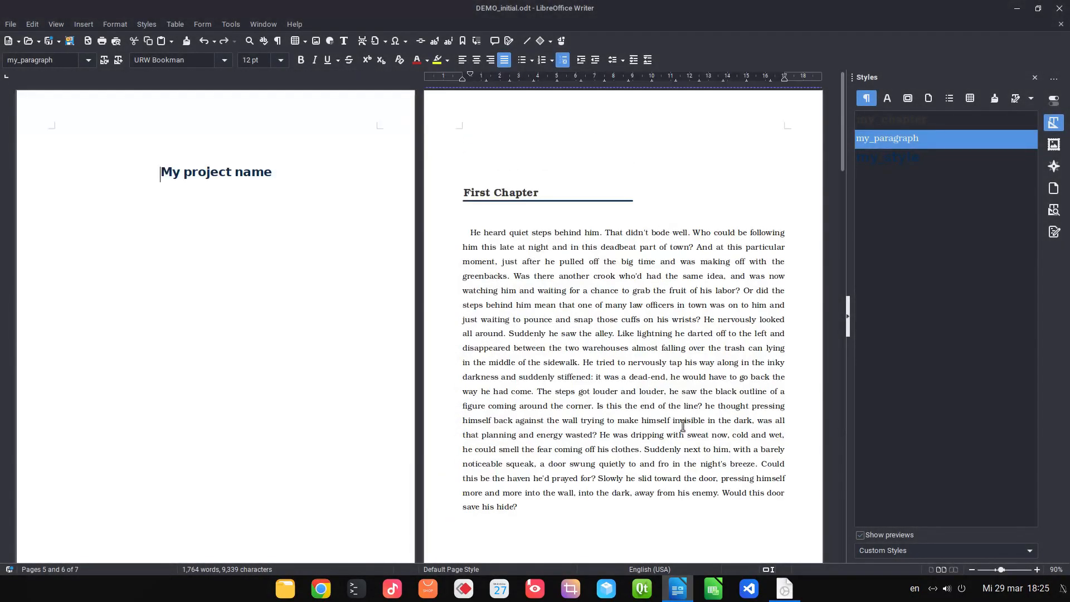
scroll(571, 309, "down", 1, "ctrl")
scroll(413, 272, "down", 10)
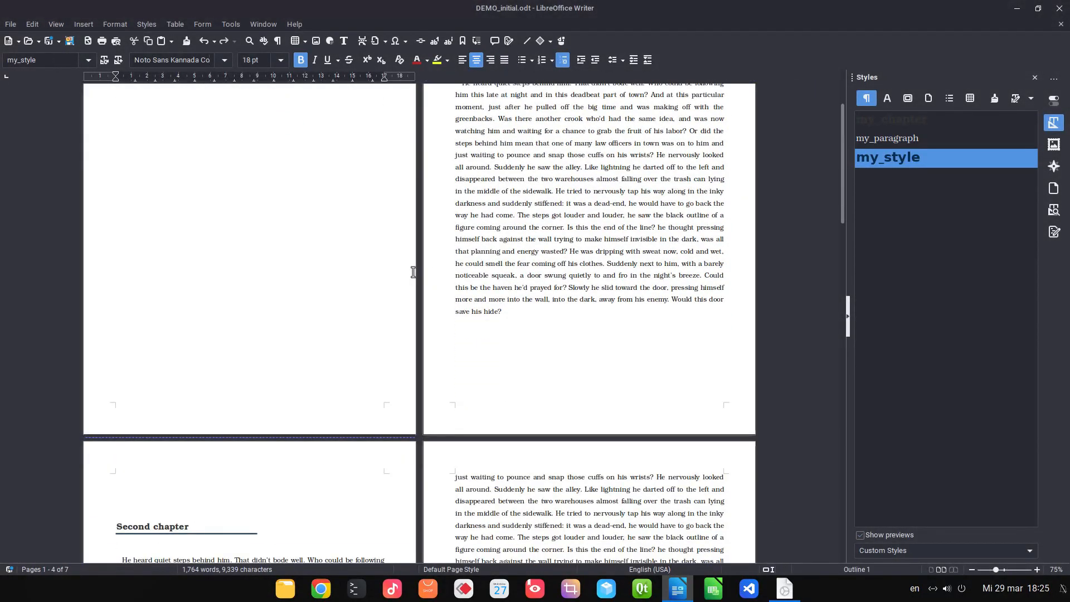
scroll(413, 271, "down", 10)
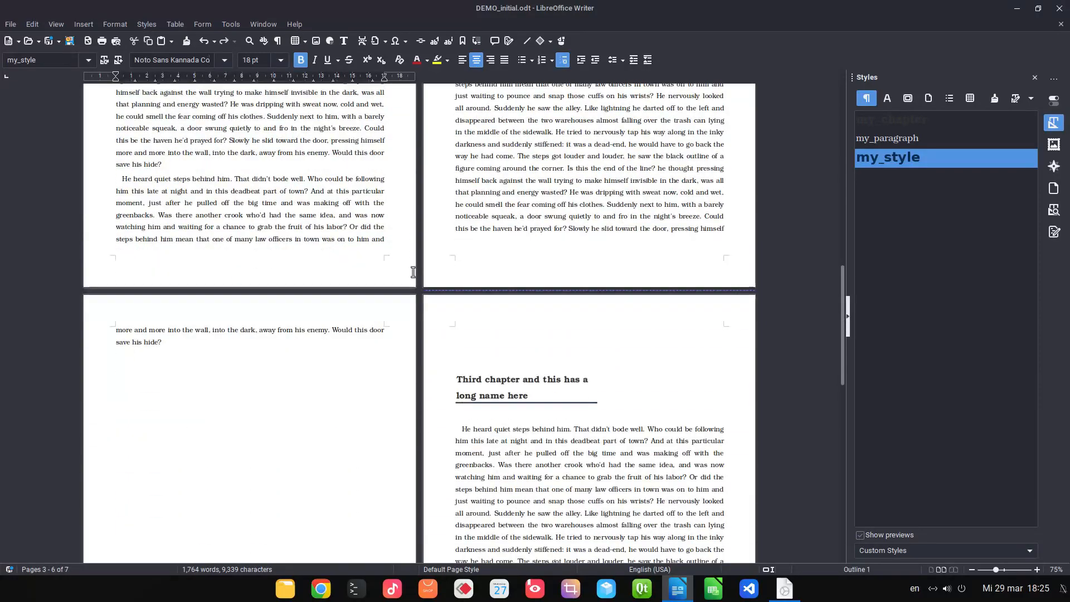
scroll(413, 272, "down", 5)
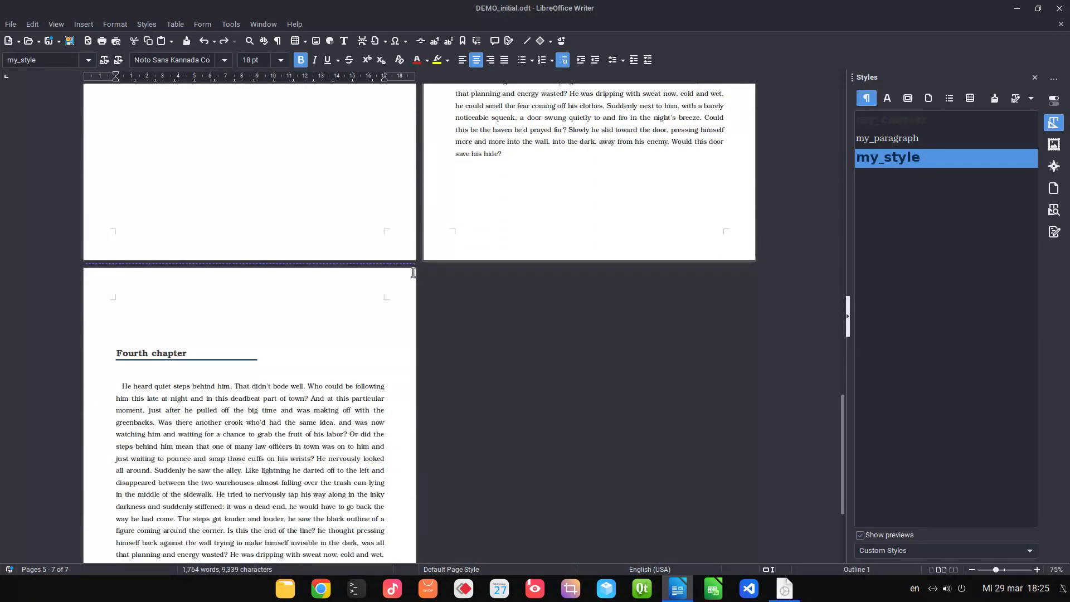
scroll(412, 272, "up", 6)
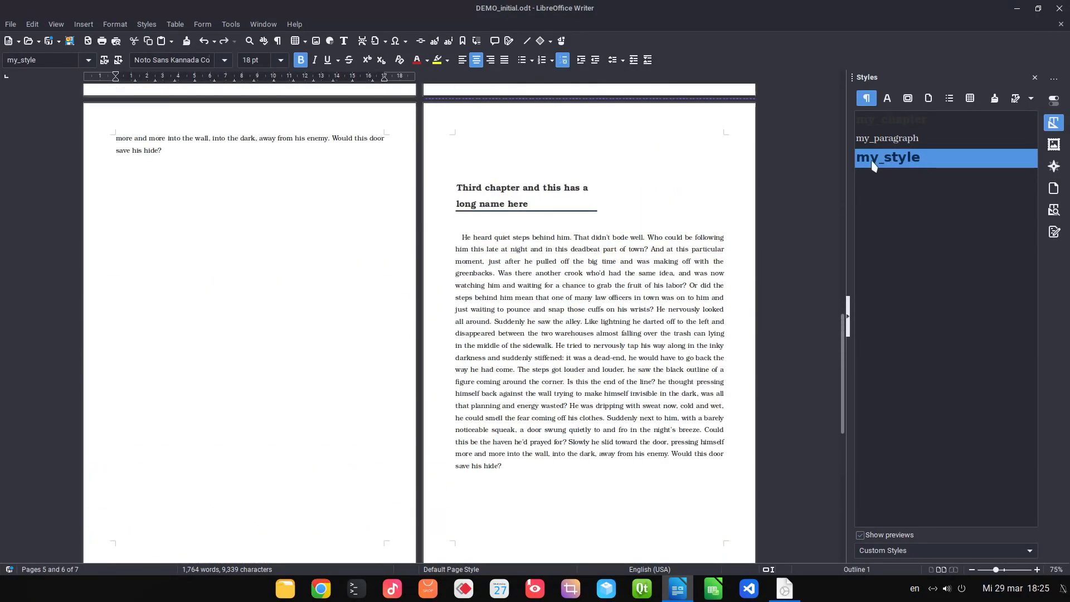
right_click(890, 121)
left_click(898, 147)
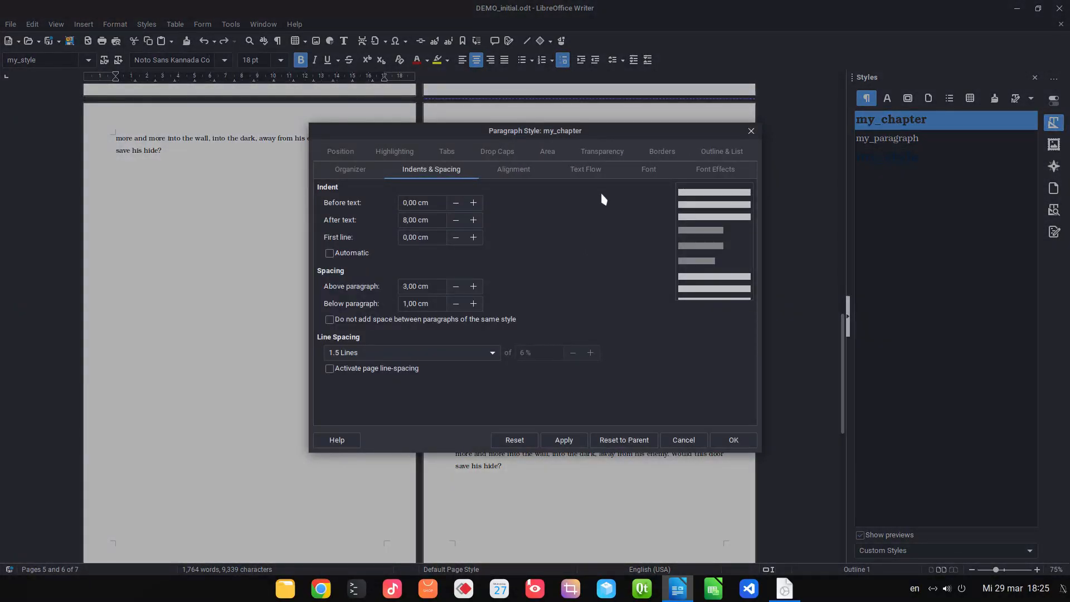
left_click(596, 170)
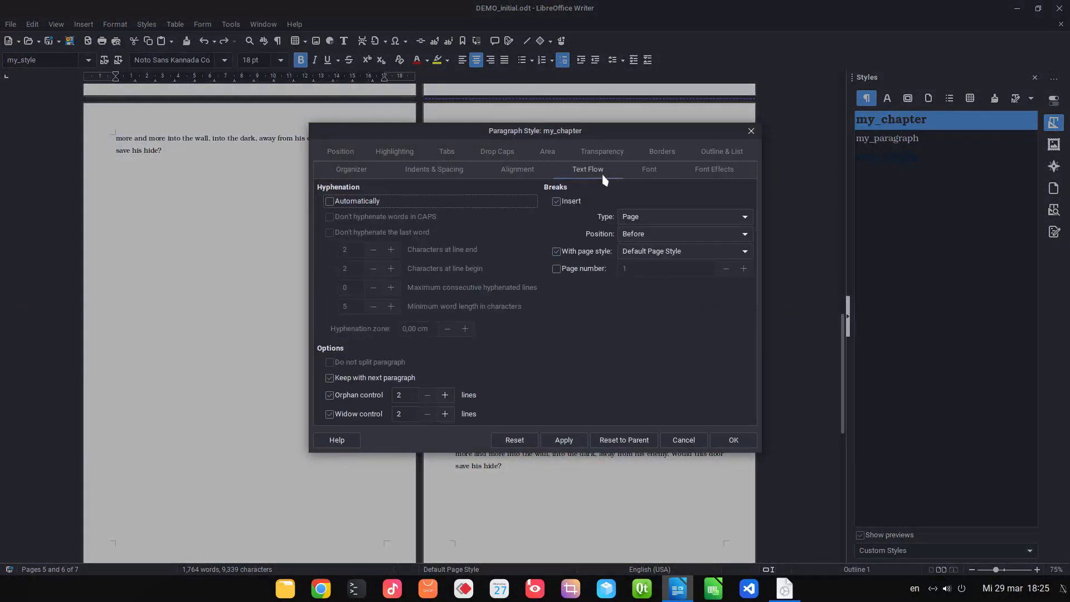
left_click(627, 254)
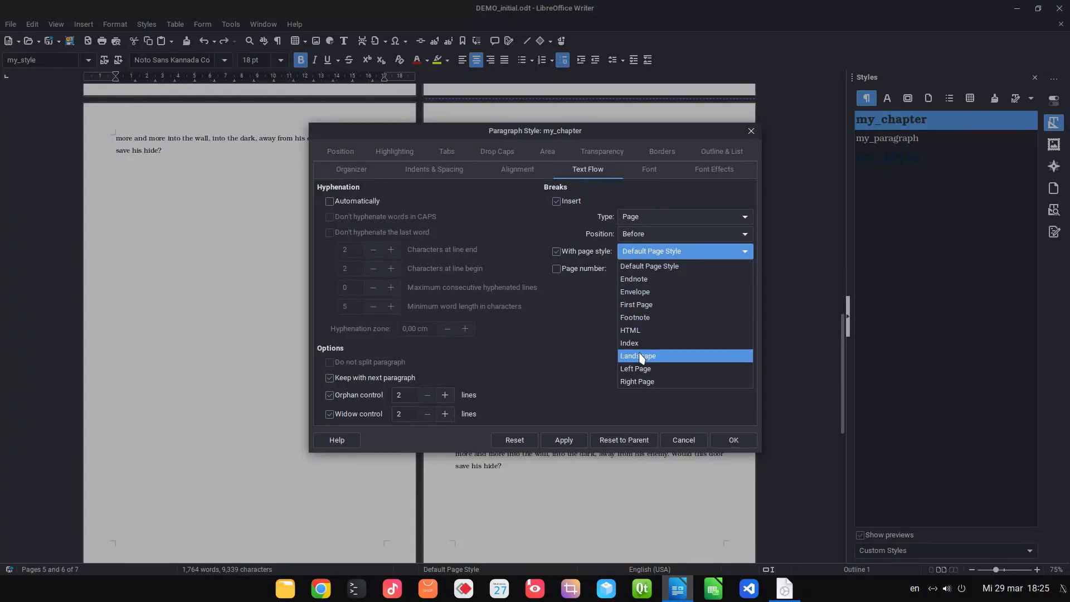
left_click(645, 381)
left_click(563, 440)
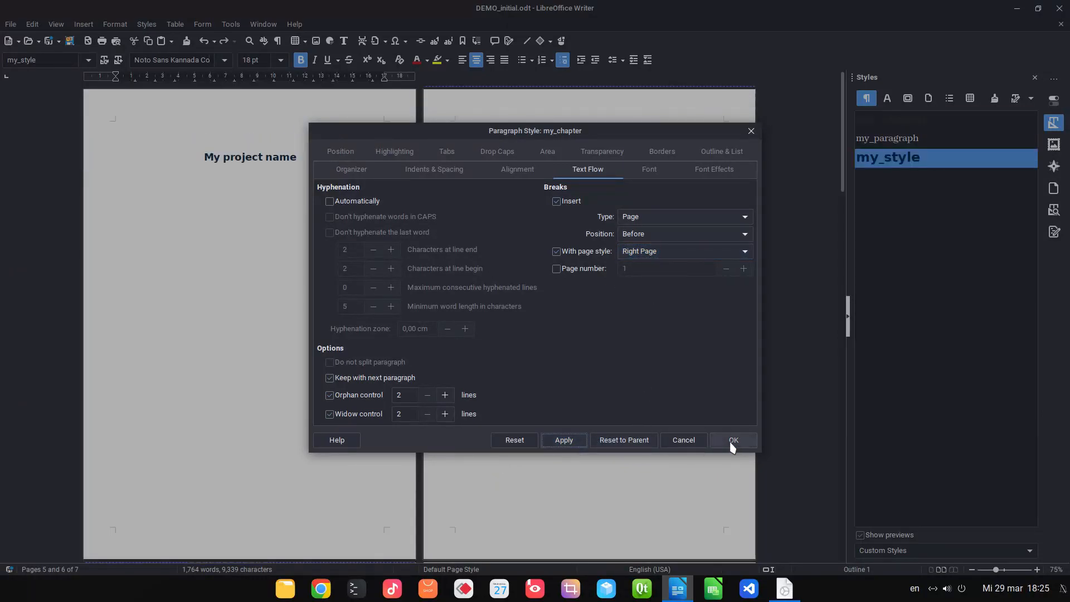
left_click(733, 439)
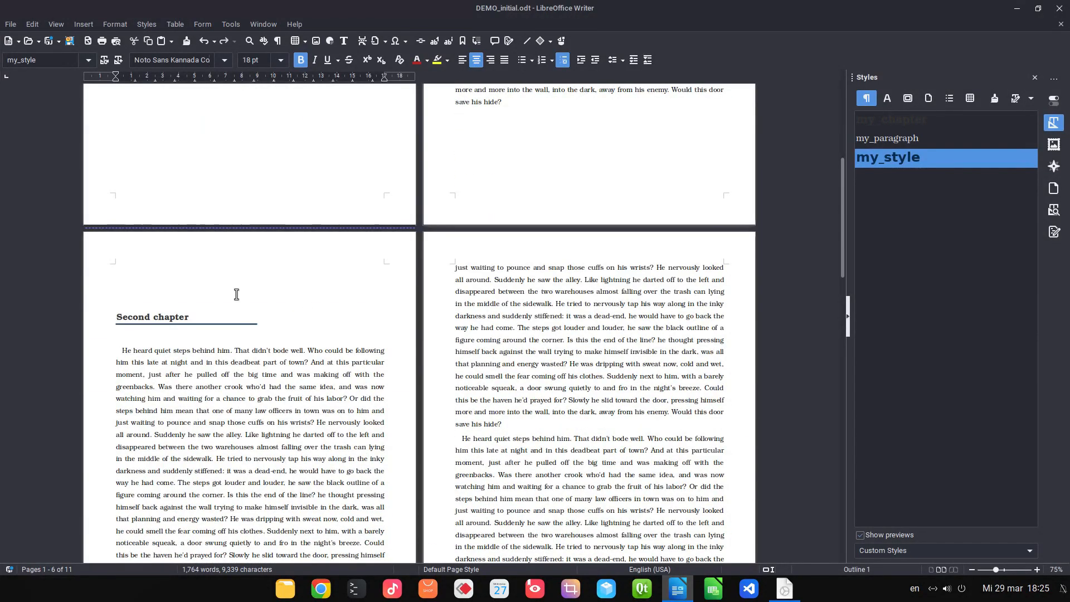
Switch the document to book view and check the page on which the first chapter starts.
scroll(481, 289, "up", 9)
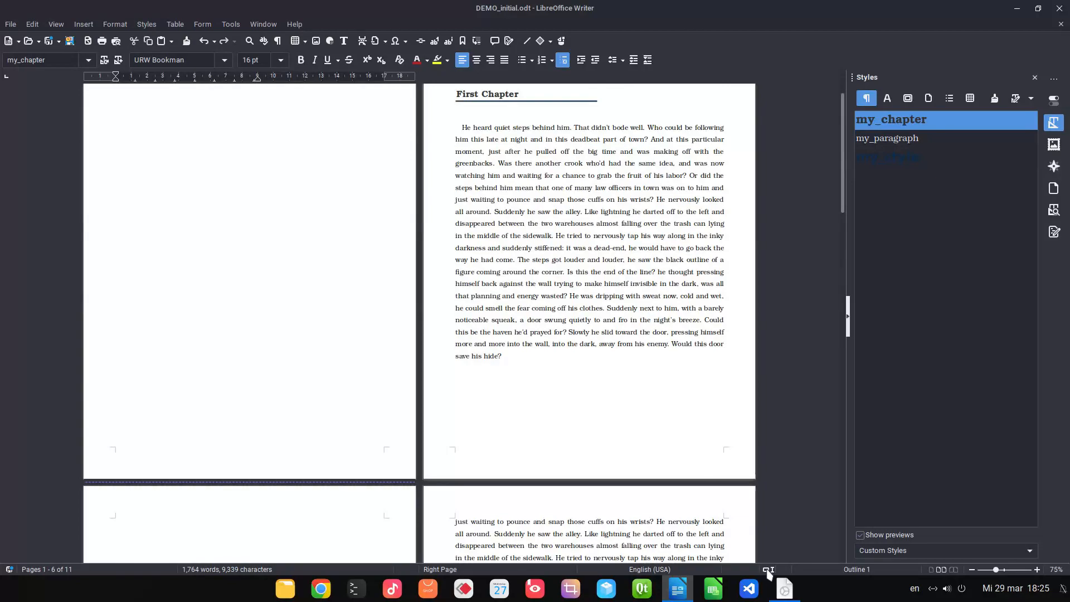
left_click(953, 569)
scroll(657, 289, "down", 14)
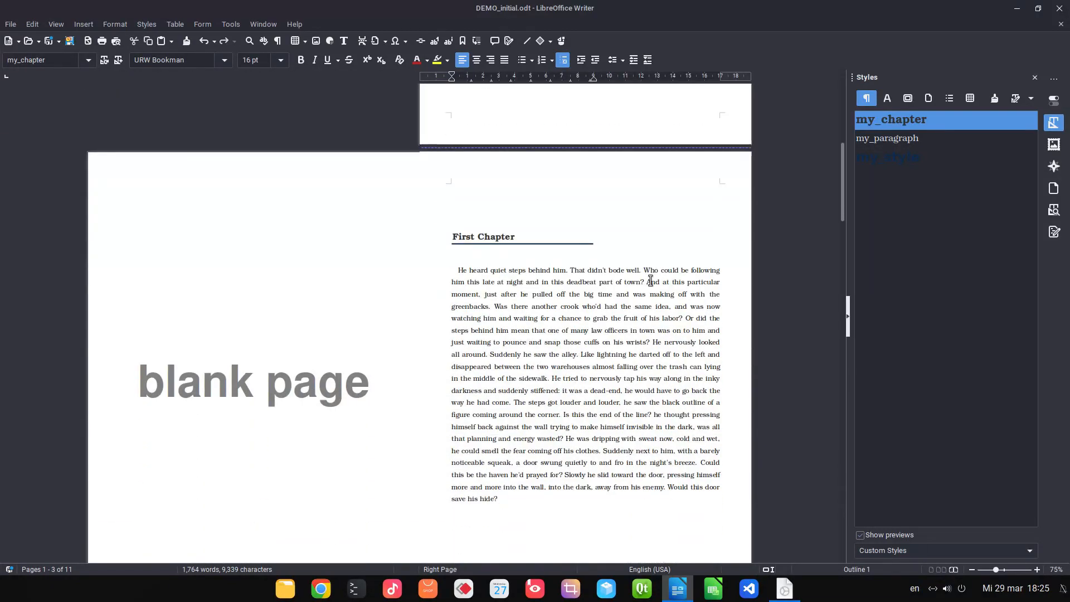
Check in book view on which side the second, third and fourth chapters start and where blank pages fall.
scroll(272, 280, "down", 17)
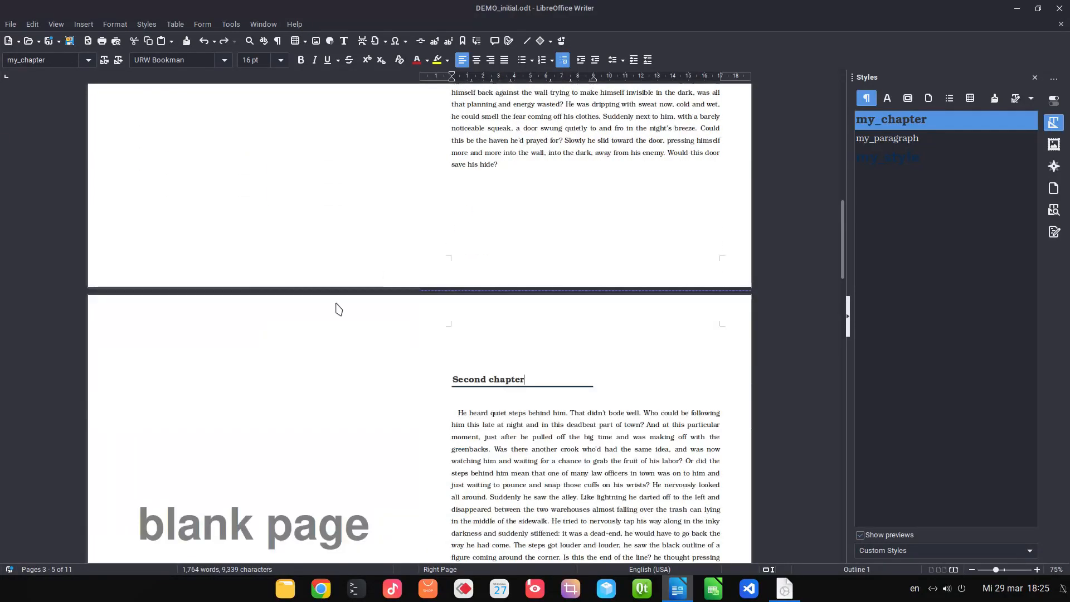
scroll(517, 270, "down", 20)
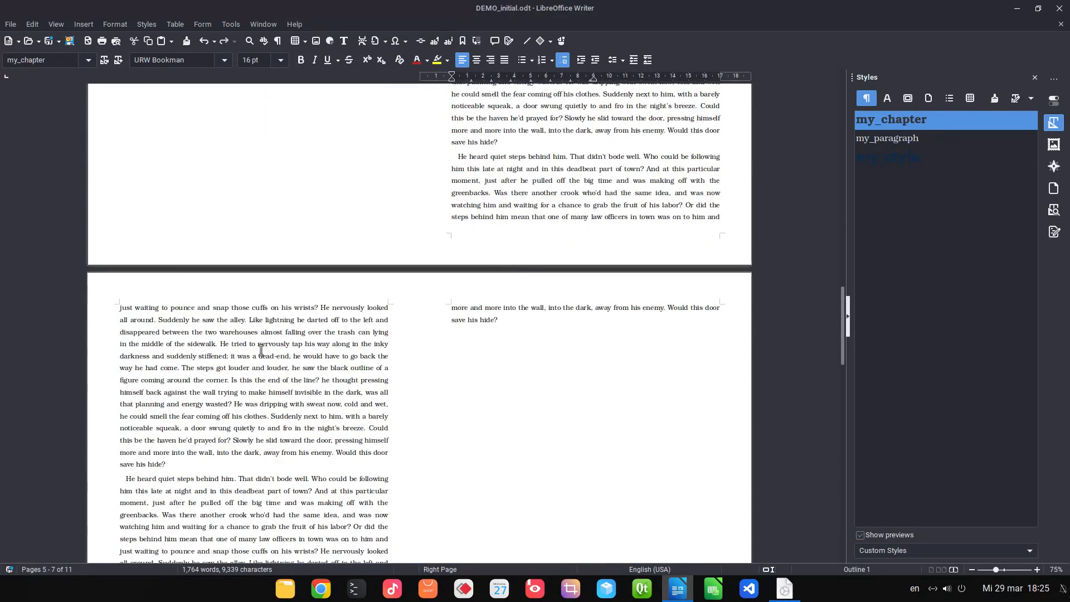
scroll(478, 332, "down", 20)
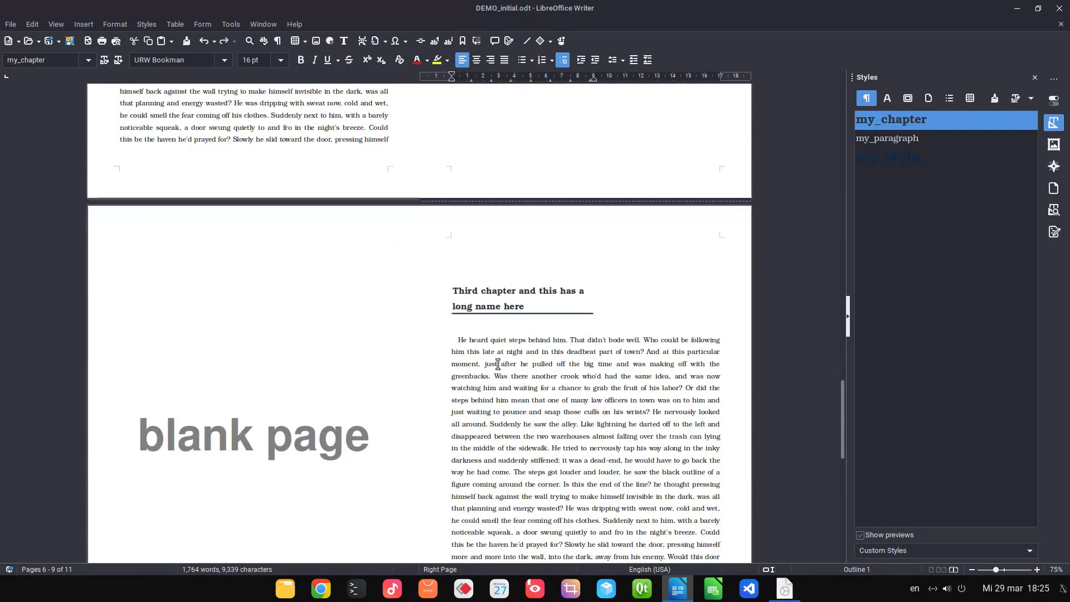
scroll(498, 364, "down", 10)
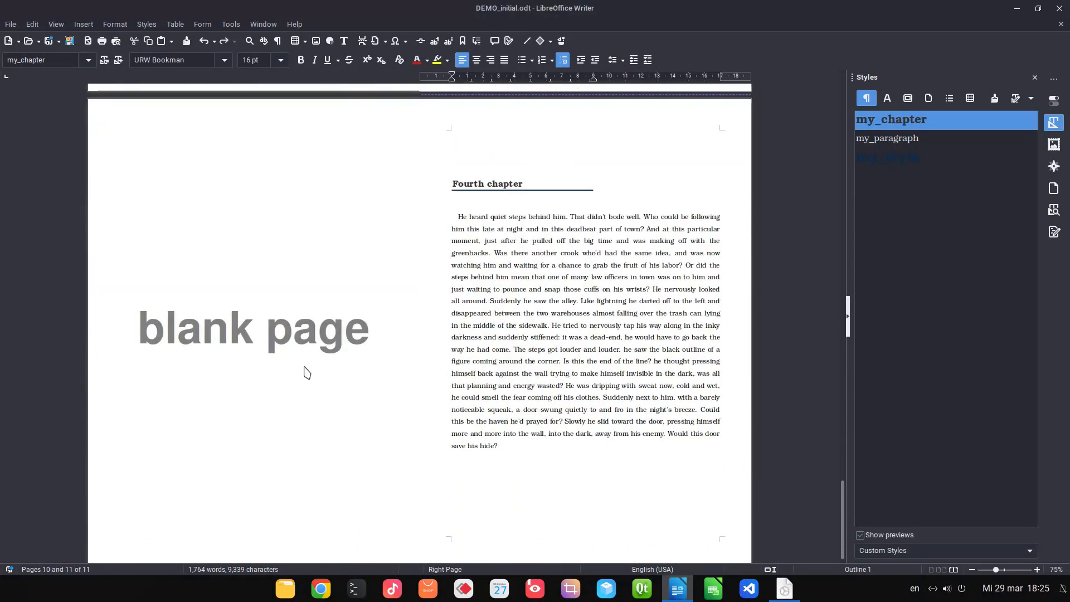
Review the whole document in print preview, from the title page to the fourth chapter, and close the preview.
left_click(116, 42)
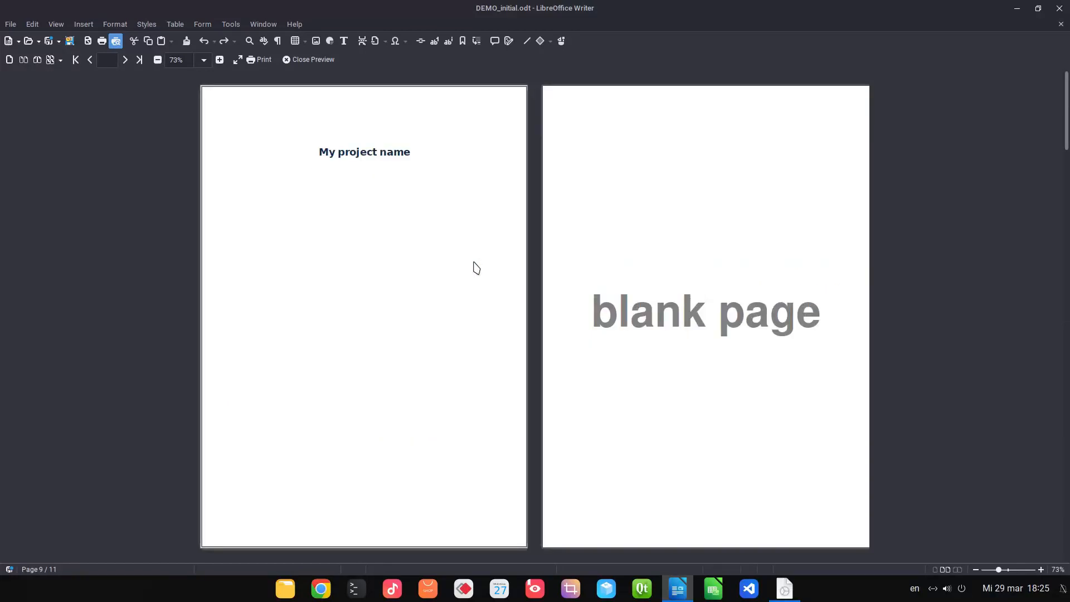
scroll(476, 268, "down", 6)
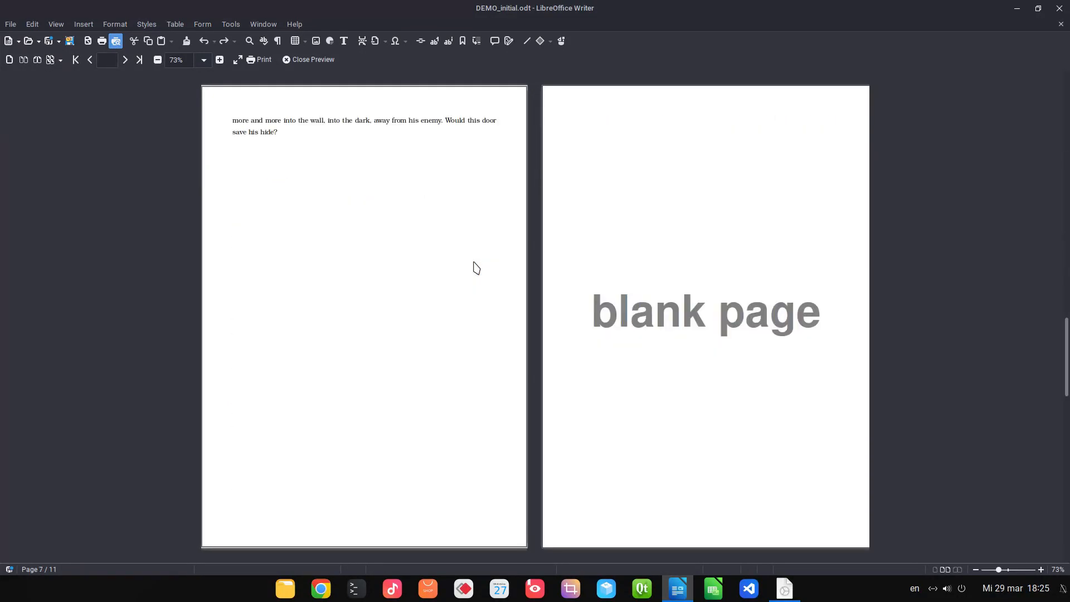
scroll(476, 268, "down", 2)
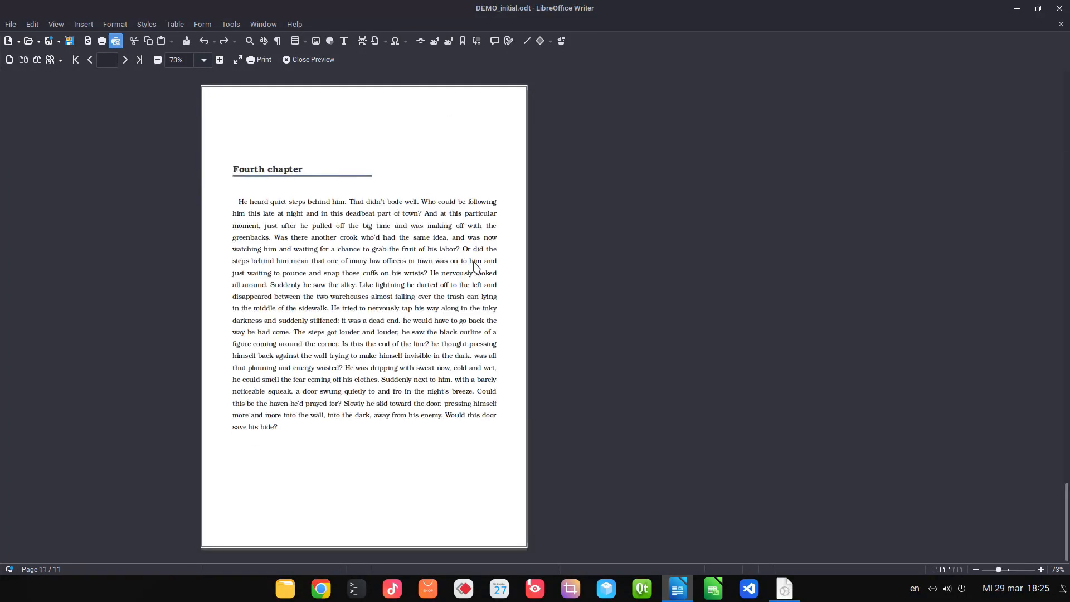
scroll(476, 268, "up", 6)
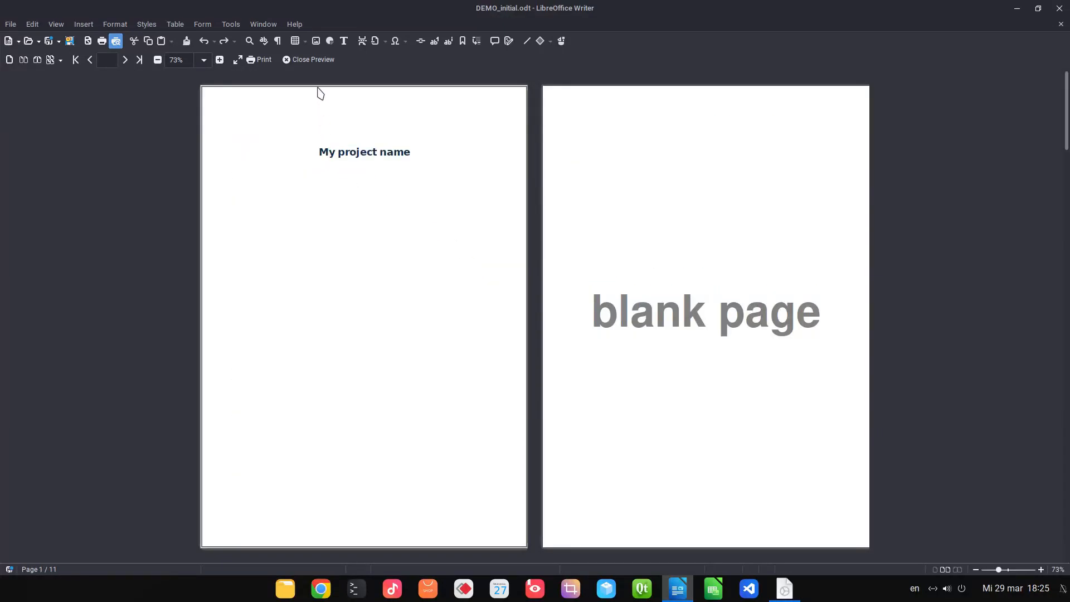
left_click(312, 60)
Look back through the chapters in book view and place the cursor at the start of the document.
scroll(627, 202, "up", 3)
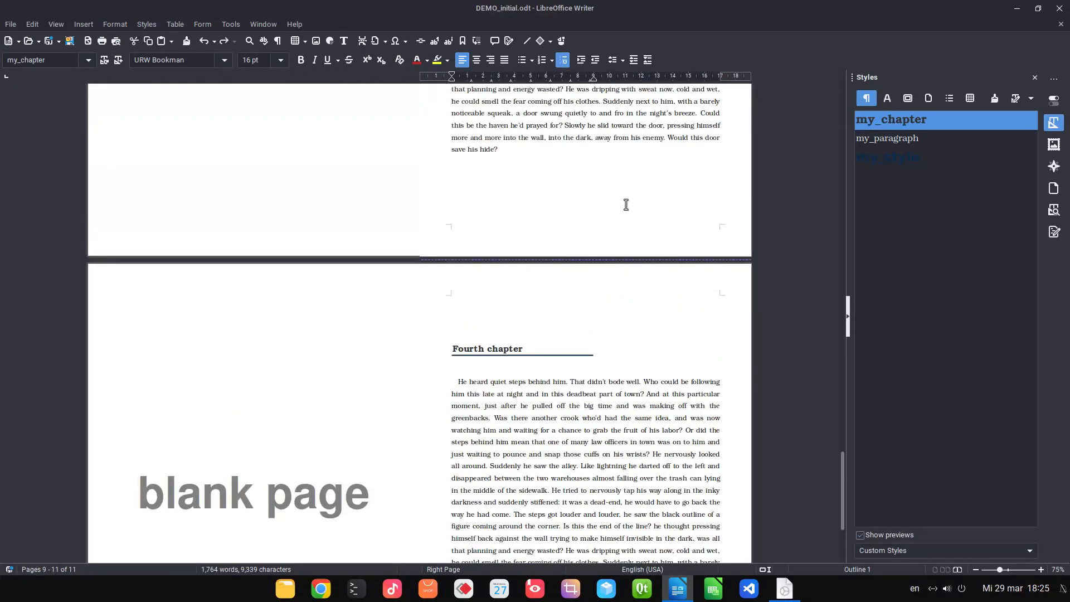
scroll(625, 205, "up", 10)
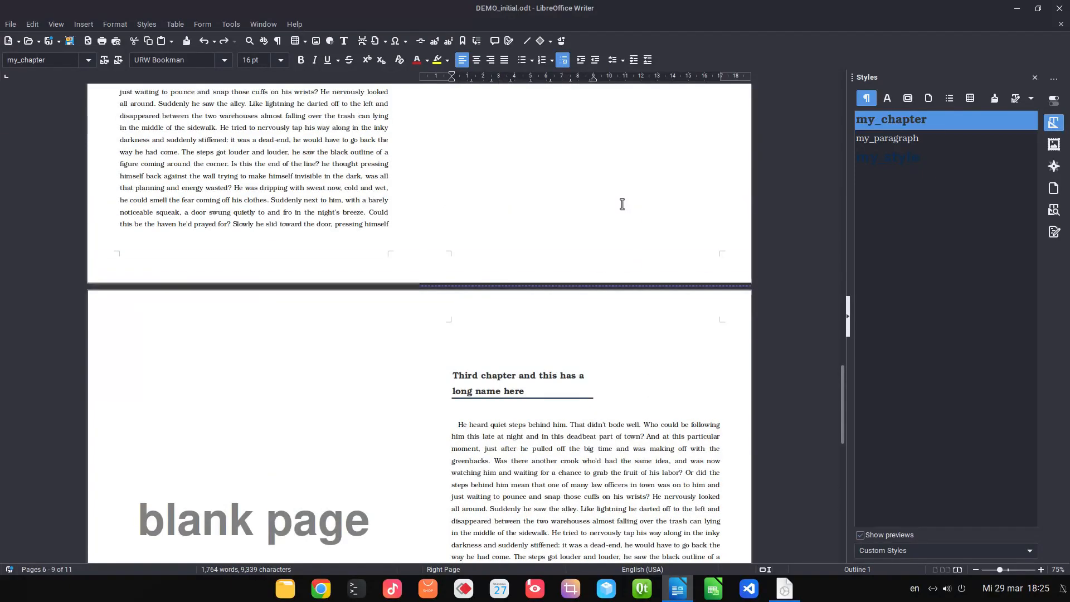
scroll(622, 204, "up", 10)
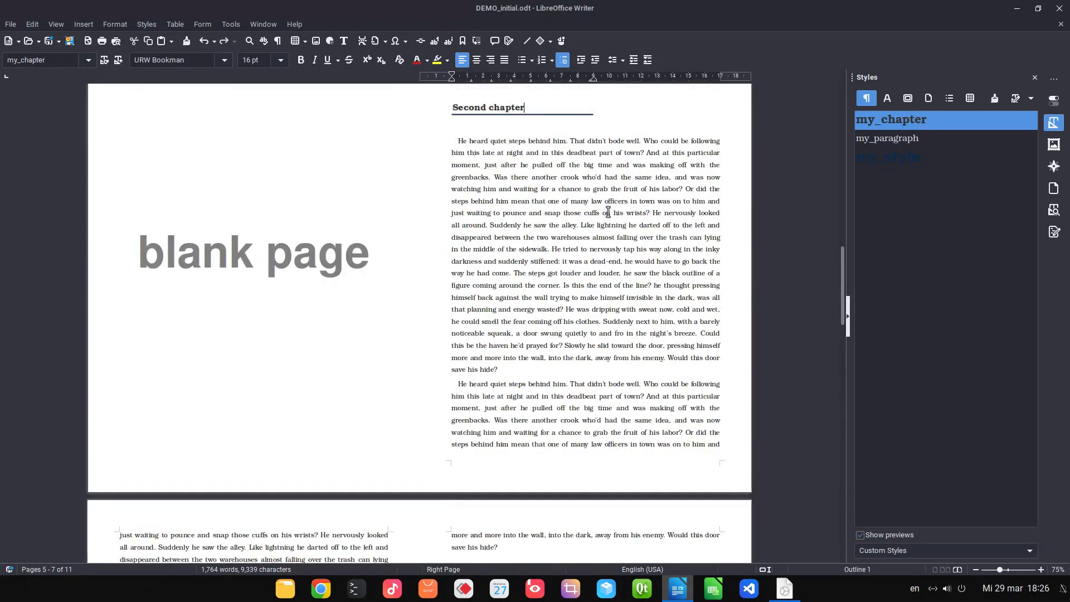
scroll(607, 213, "up", 10)
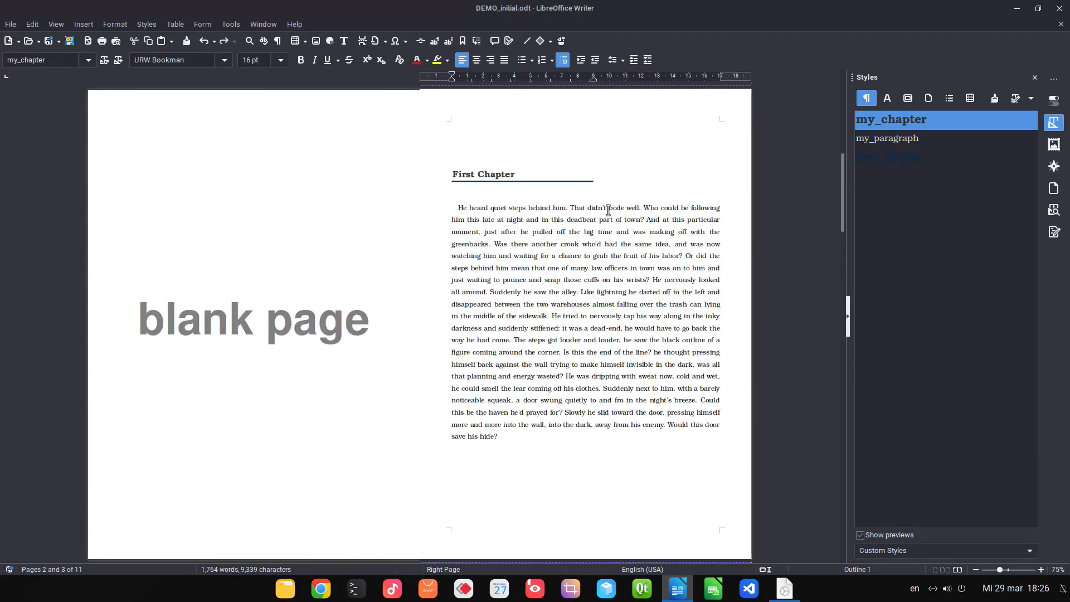
scroll(609, 214, "up", 3)
key("ctrl+Home")
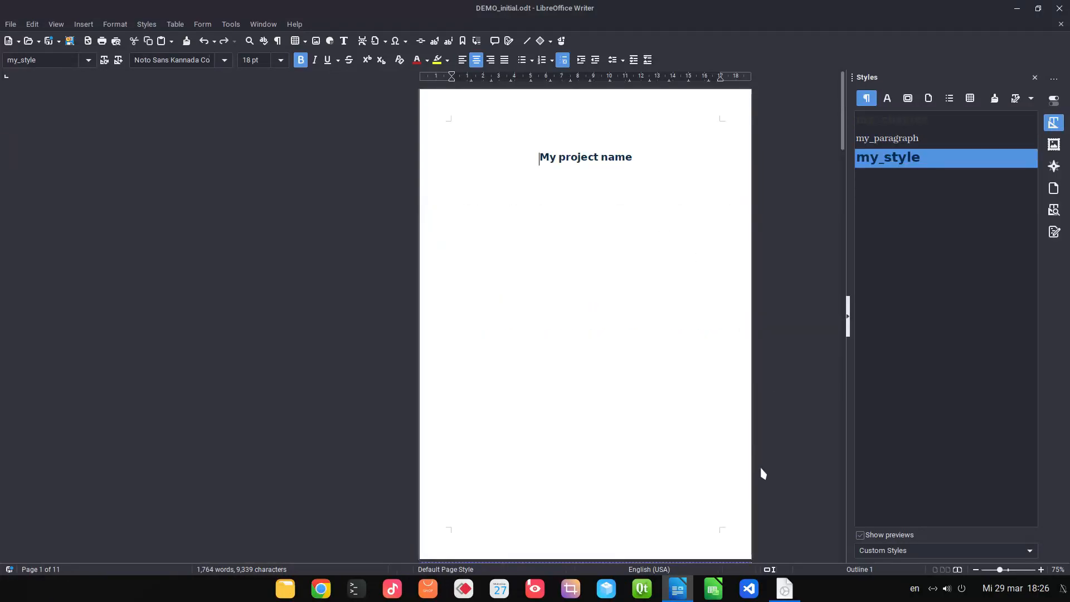
Switch the document from book view to multiple-page view and survey all chapters at 45% zoom.
left_click(935, 569)
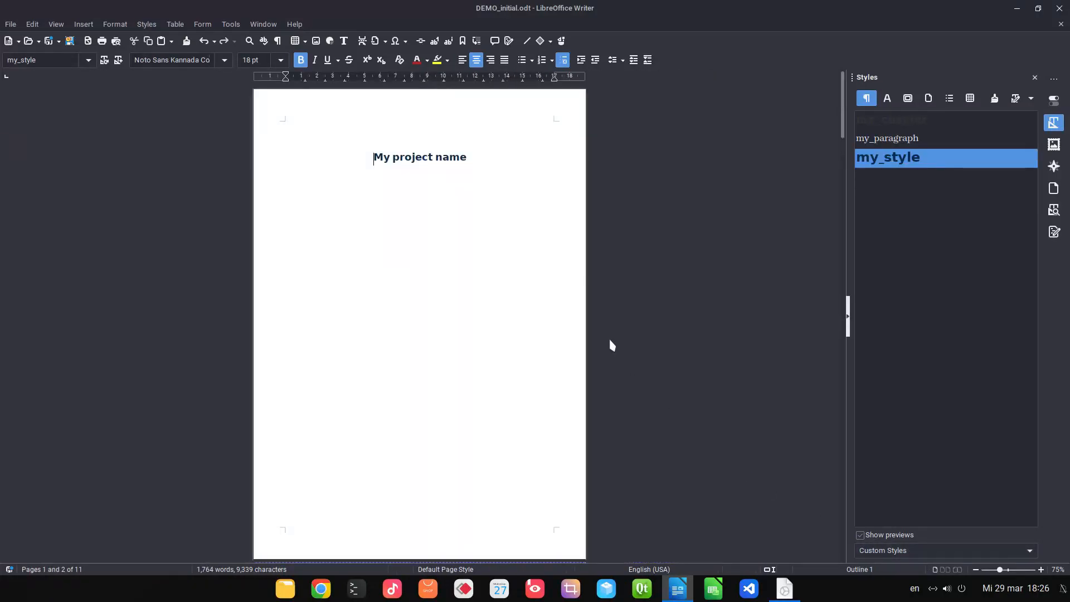
scroll(608, 337, "down", 5)
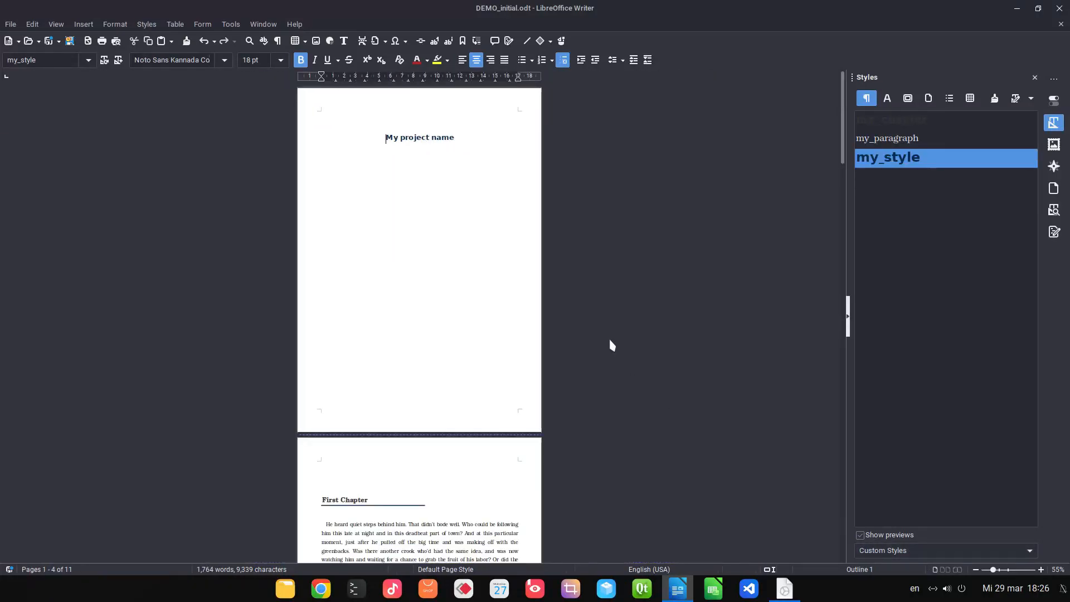
left_click(945, 571)
scroll(663, 353, "down", 2)
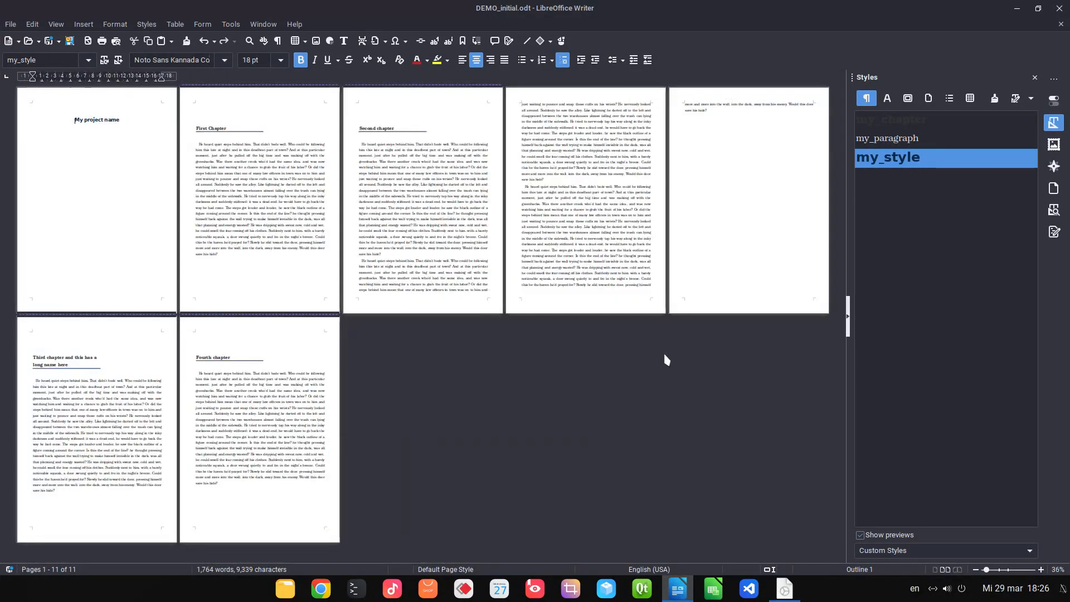
scroll(653, 362, "up", 2)
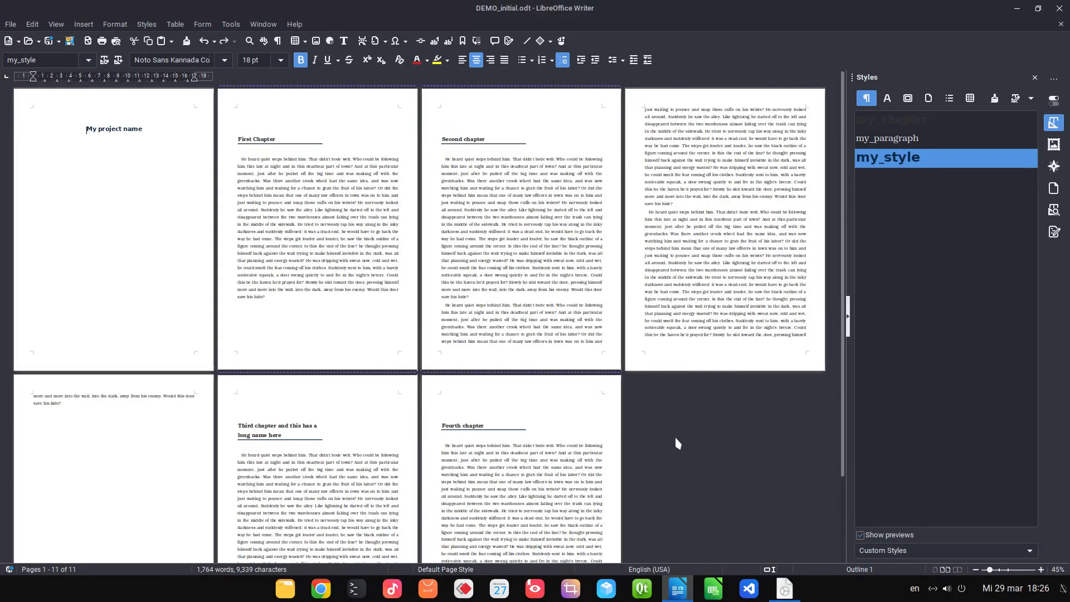